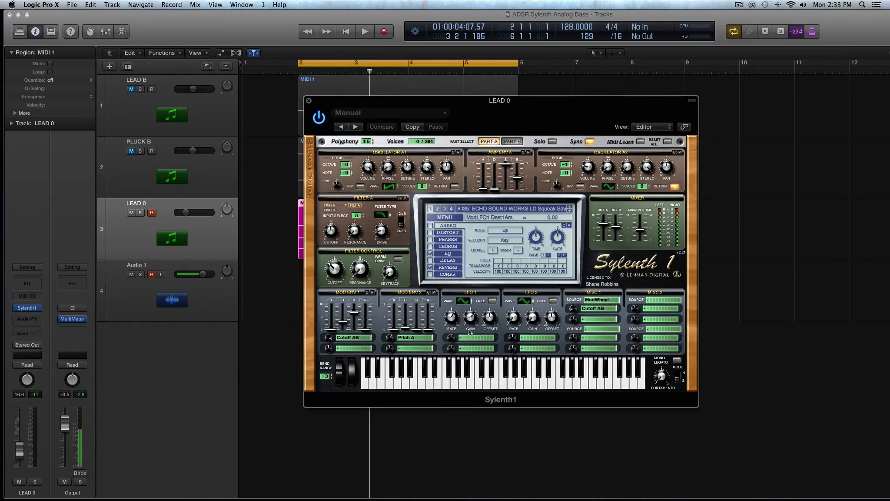
- Cycle LFO 1 through its available waveforms, stopping at TriSaw
{"action": "mouse_move", "coordinate": [472, 319]}
{"action": "left_mouse_down"}
{"action": "mouse_move", "coordinate": [471, 329]}
{"action": "mouse_move", "coordinate": [450, 323]}
{"action": "mouse_move", "coordinate": [472, 321]}
{"action": "left_mouse_up"}
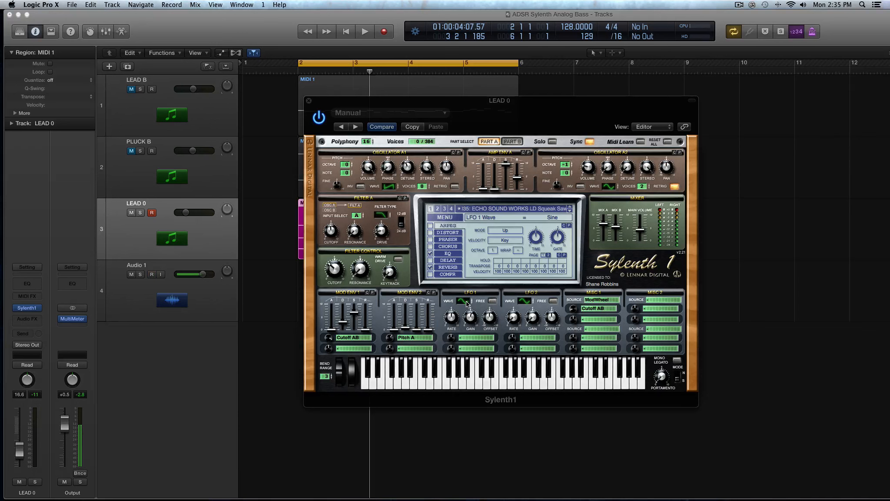
{"action": "left_click_drag", "start_coordinate": [468, 301], "coordinate": [466, 305]}
{"action": "left_click", "coordinate": [467, 303]}
{"action": "left_click_drag", "start_coordinate": [465, 302], "coordinate": [467, 306]}
{"action": "left_click", "coordinate": [467, 304]}
{"action": "left_click", "coordinate": [468, 301]}
{"action": "left_click", "coordinate": [465, 301]}
{"action": "left_click", "coordinate": [465, 300]}
{"action": "left_click", "coordinate": [466, 301]}
{"action": "left_click", "coordinate": [466, 302]}
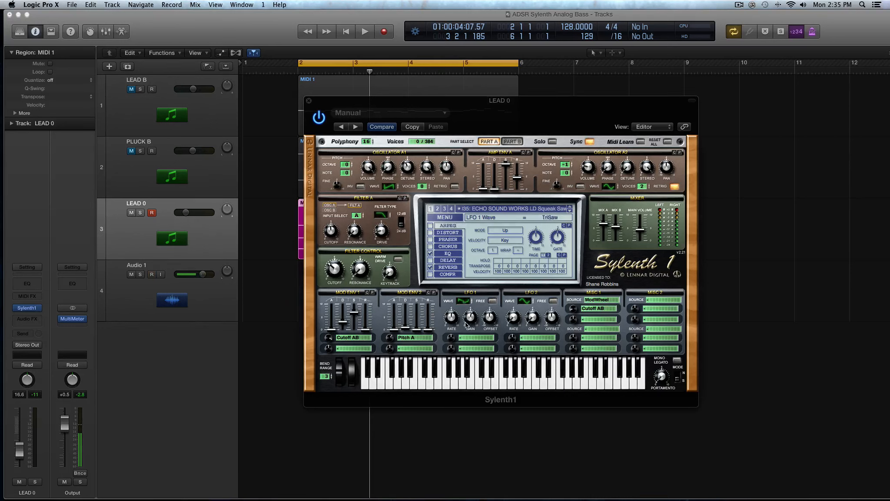
- Continue through LFO 1's waveforms and return the wave to Sine
{"action": "left_click", "coordinate": [466, 300]}
{"action": "left_click", "coordinate": [469, 300]}
{"action": "left_click", "coordinate": [469, 299]}
{"action": "left_click_drag", "start_coordinate": [469, 299], "coordinate": [469, 280]}
{"action": "left_click", "coordinate": [469, 299]}
{"action": "left_click_drag", "start_coordinate": [464, 303], "coordinate": [459, 342]}
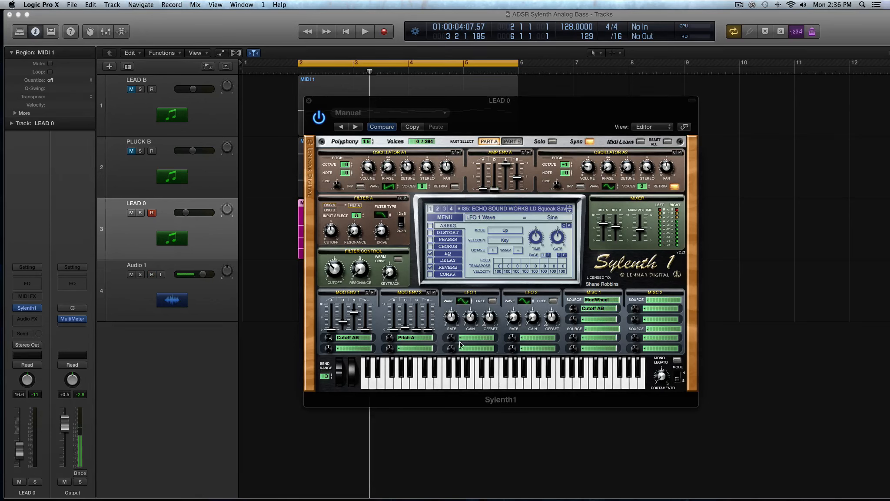
- Set LFO 1's waveform to Triangle
{"action": "left_click", "coordinate": [466, 301]}
{"action": "left_click", "coordinate": [470, 340]}
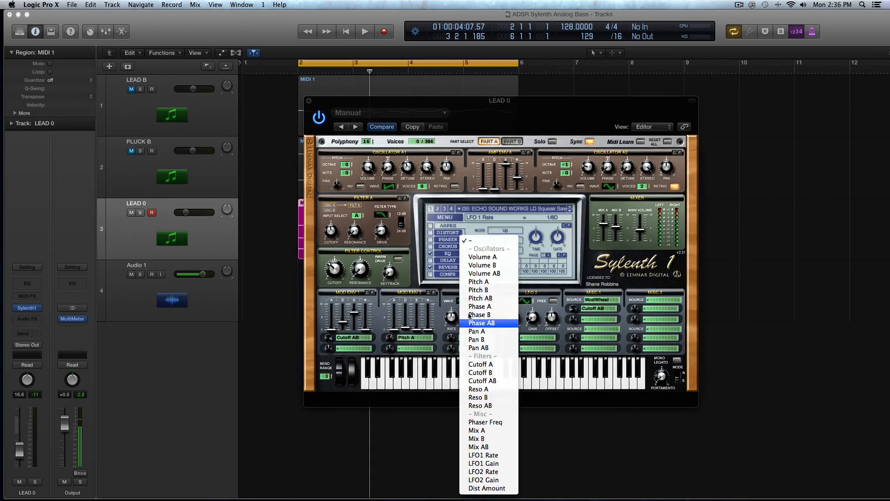
{"action": "left_click", "coordinate": [449, 311]}
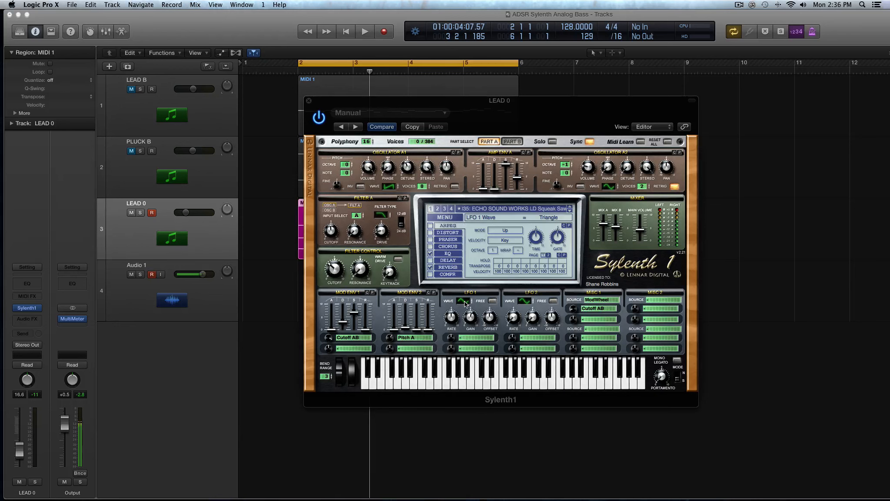
- Examine the modulation destinations available for LFO 1 and Mod Env 1, without changing either assignment
{"action": "left_click", "coordinate": [470, 338]}
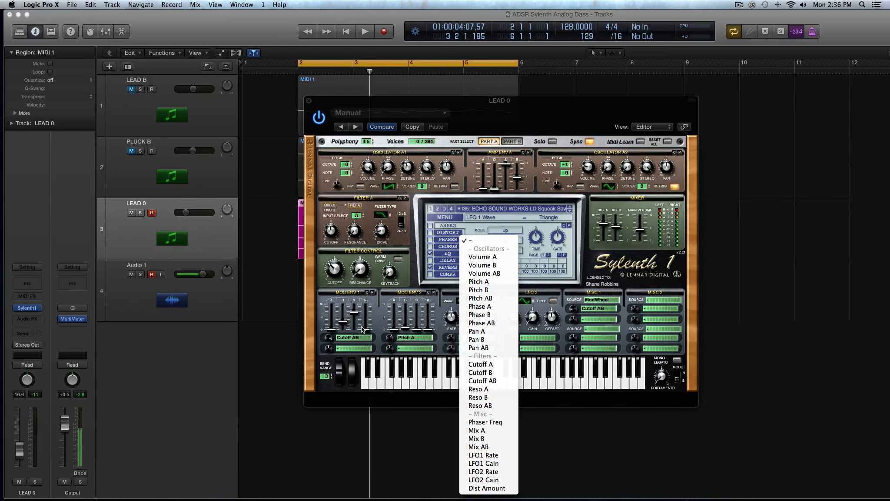
{"action": "left_click", "coordinate": [352, 337]}
{"action": "left_click", "coordinate": [352, 337]}
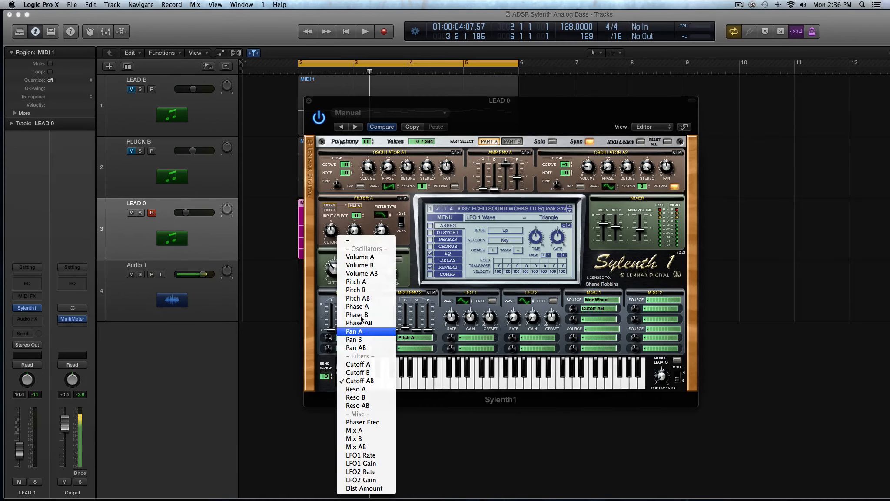
{"action": "left_click", "coordinate": [476, 338]}
{"action": "left_click", "coordinate": [476, 338]}
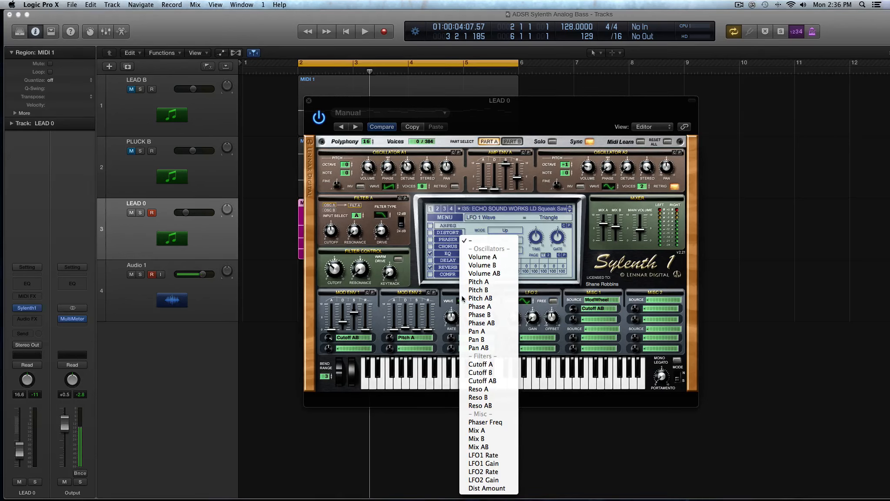
{"action": "left_click", "coordinate": [451, 324]}
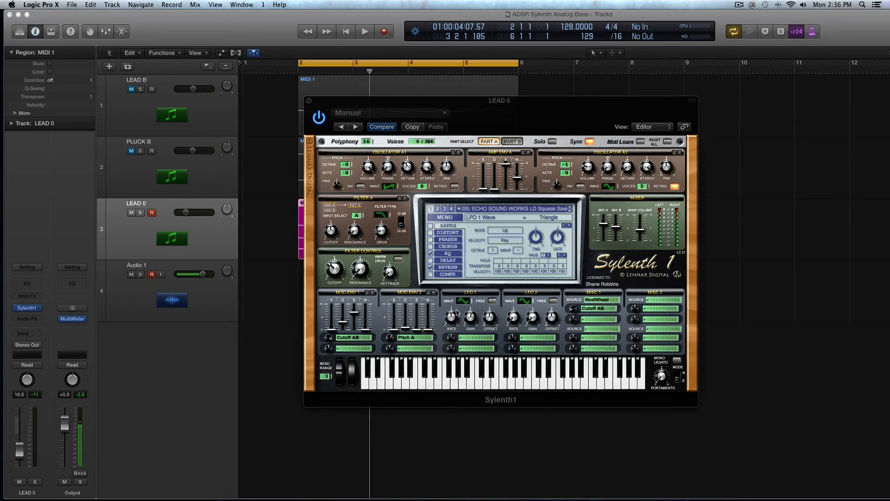
{"action": "left_click", "coordinate": [488, 239]}
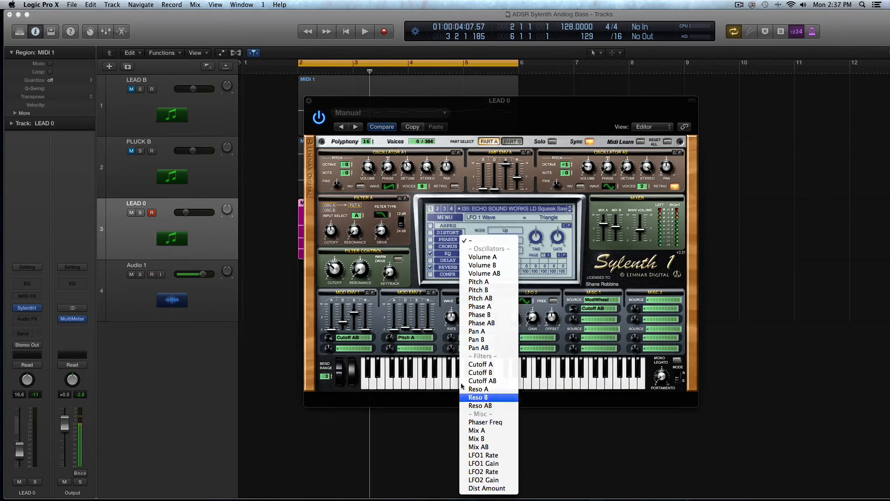
{"action": "left_click", "coordinate": [440, 317]}
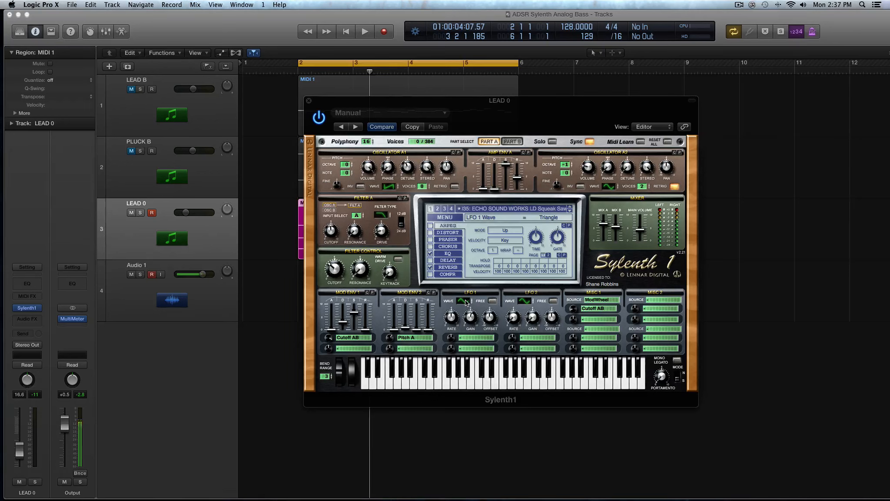
- Assign Cutoff AB as LFO 1's first destination and move the synth window aside to uncover the track regions
{"action": "left_click", "coordinate": [466, 336]}
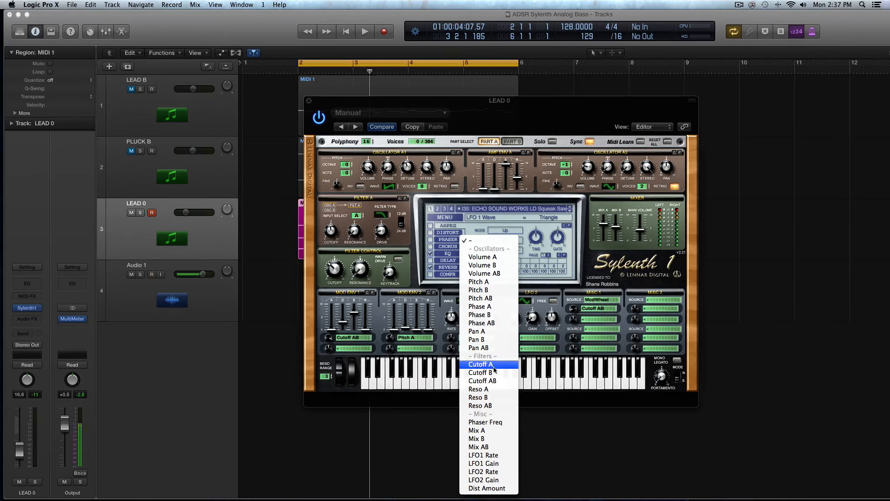
{"action": "left_click", "coordinate": [497, 380]}
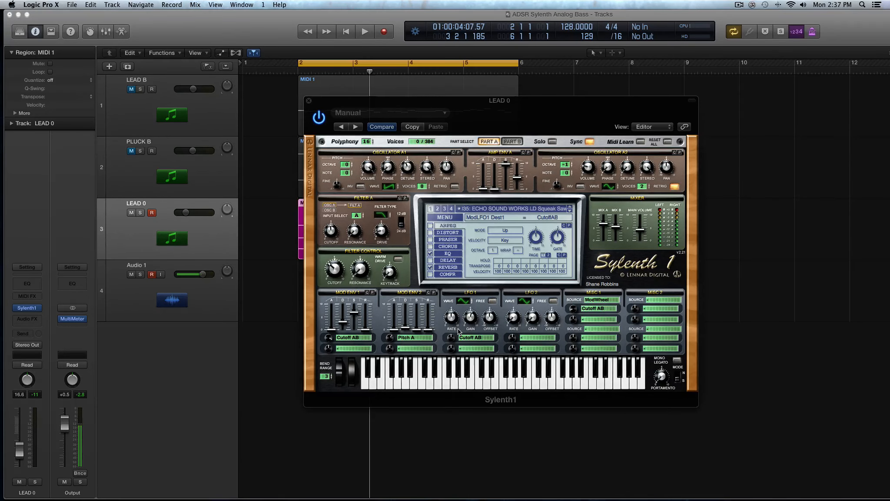
{"action": "left_click_drag", "start_coordinate": [372, 100], "coordinate": [472, 103]}
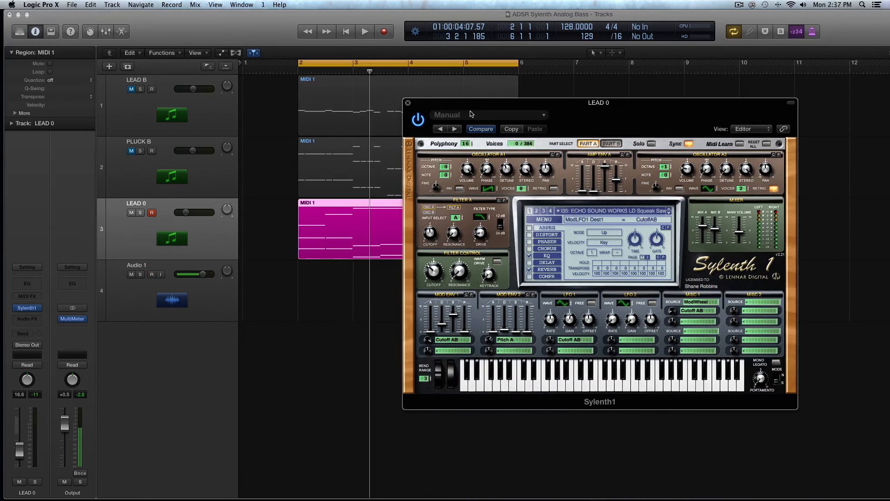
- Play the project while adjusting LFO 1's offset to 1.05, and stop playback
{"action": "key", "text": "space"}
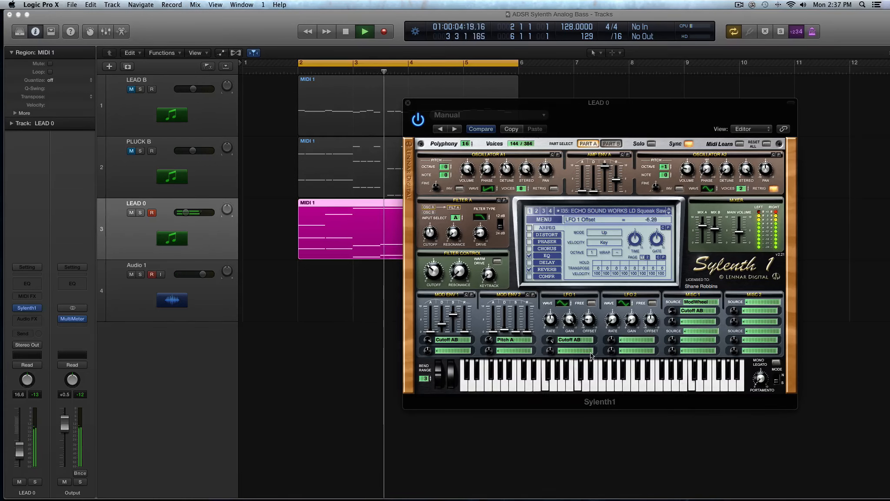
{"action": "left_click_drag", "start_coordinate": [591, 329], "coordinate": [593, 318]}
{"action": "key", "text": "space"}
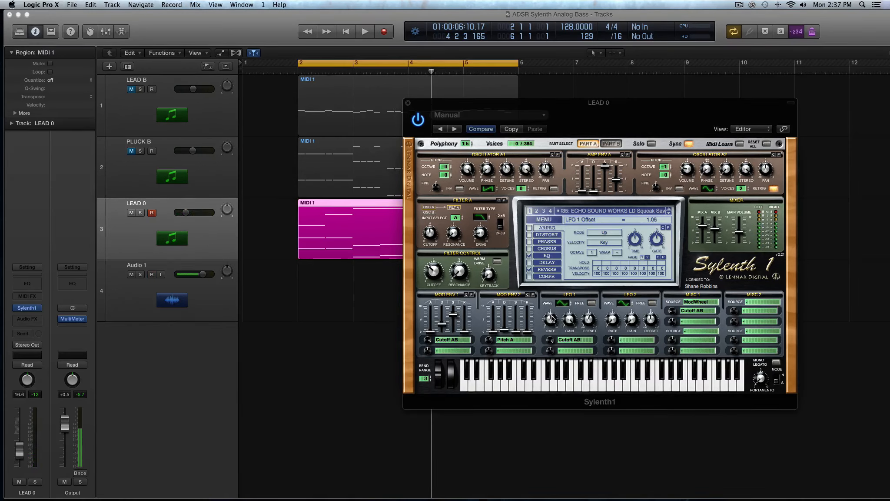
- Set LFO 1's first modulation amount to 0.10 and clear its Cutoff AB destination
{"action": "left_click", "coordinate": [569, 343]}
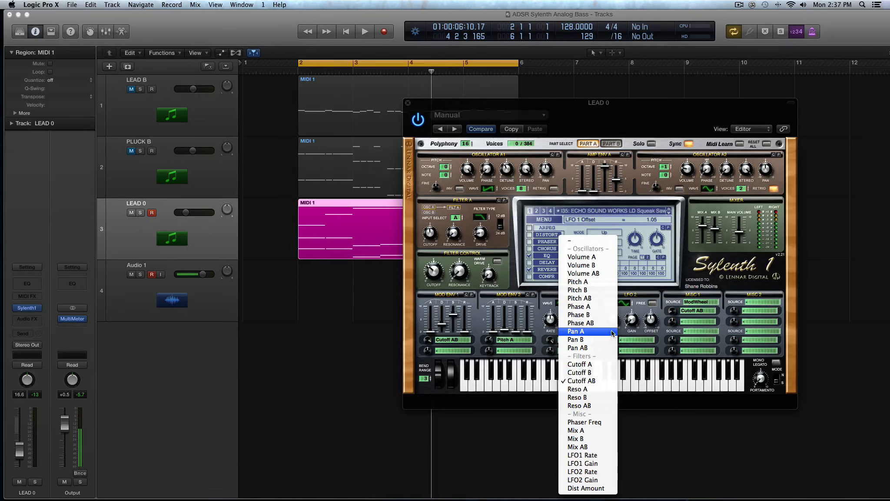
{"action": "left_click", "coordinate": [545, 335]}
{"action": "left_click_drag", "start_coordinate": [552, 341], "coordinate": [555, 388]}
{"action": "left_click", "coordinate": [569, 342]}
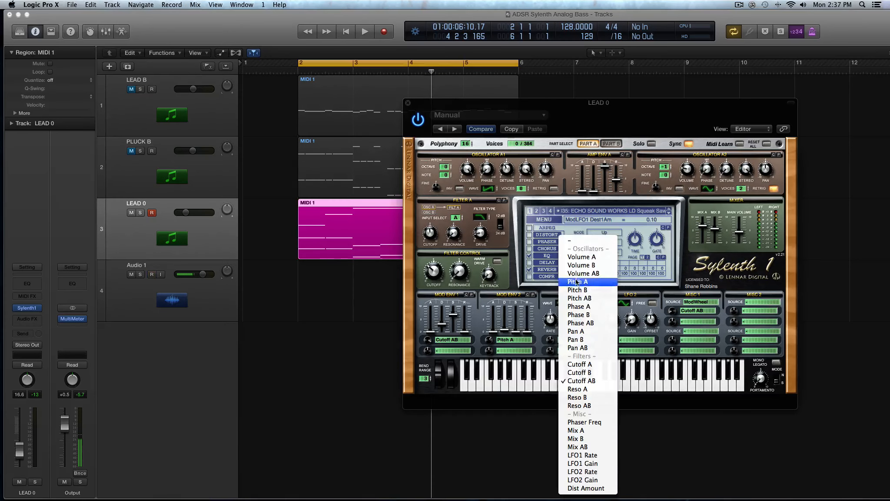
{"action": "left_click", "coordinate": [571, 240]}
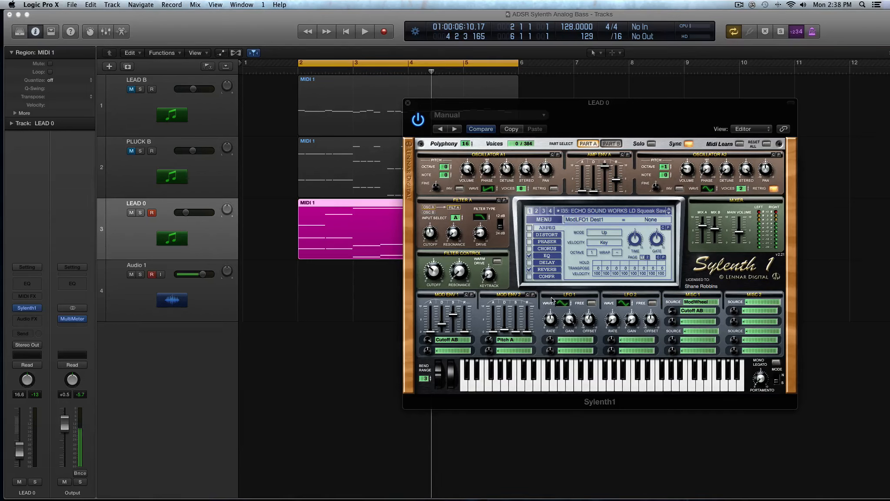
- Change LFO 1's waveform and toggle its Free mode repeatedly, leaving Free off
{"action": "left_click", "coordinate": [563, 304]}
{"action": "left_click", "coordinate": [592, 303]}
{"action": "left_click", "coordinate": [591, 303]}
{"action": "left_click", "coordinate": [591, 304]}
{"action": "left_click", "coordinate": [591, 303]}
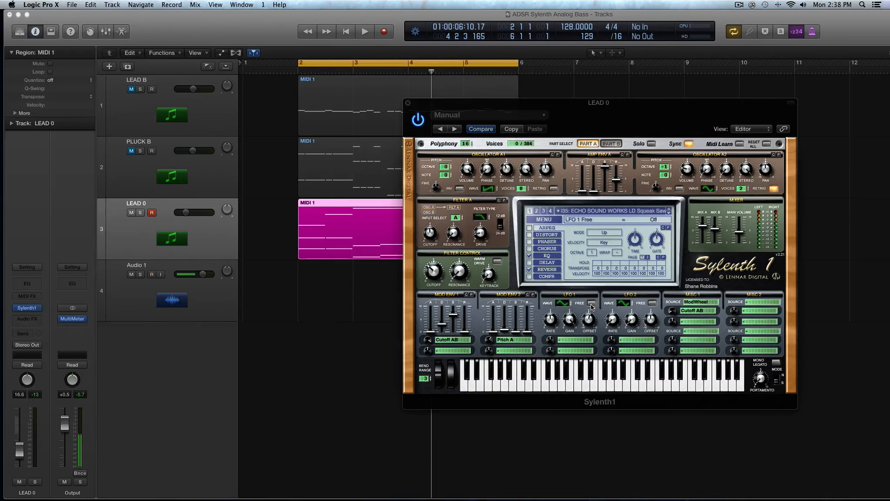
- Try different LFO 1 rates with Free mode switched on and off
{"action": "left_click", "coordinate": [551, 322]}
{"action": "left_click_drag", "start_coordinate": [552, 322], "coordinate": [550, 321]}
{"action": "left_click_drag", "start_coordinate": [551, 319], "coordinate": [551, 318]}
{"action": "left_click", "coordinate": [592, 303]}
{"action": "left_click", "coordinate": [551, 320]}
{"action": "left_click_drag", "start_coordinate": [551, 318], "coordinate": [554, 326]}
{"action": "left_click_drag", "start_coordinate": [551, 324], "coordinate": [554, 347]}
{"action": "left_click", "coordinate": [591, 303]}
{"action": "left_click_drag", "start_coordinate": [553, 312], "coordinate": [584, 428]}
- Set LFO 1's waveform to Triangle and its gain to 5.33
{"action": "left_click", "coordinate": [562, 303]}
{"action": "left_click", "coordinate": [567, 340]}
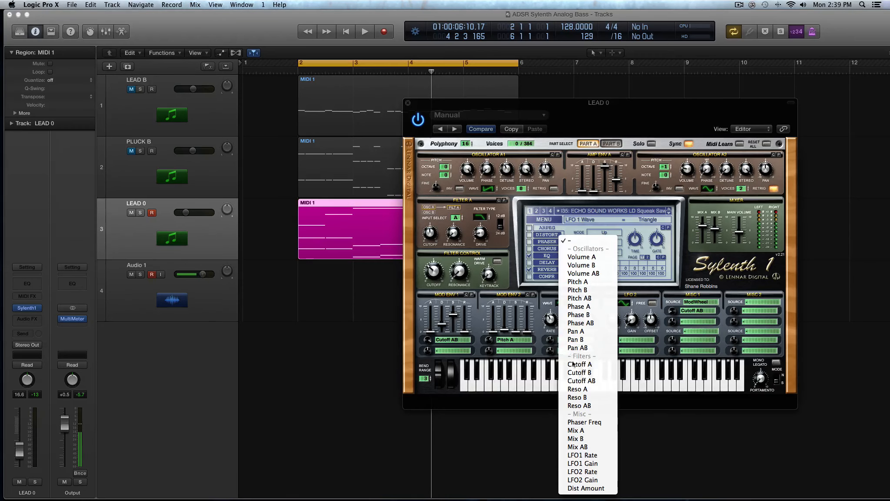
{"action": "left_click", "coordinate": [545, 330]}
{"action": "left_click_drag", "start_coordinate": [567, 322], "coordinate": [566, 275]}
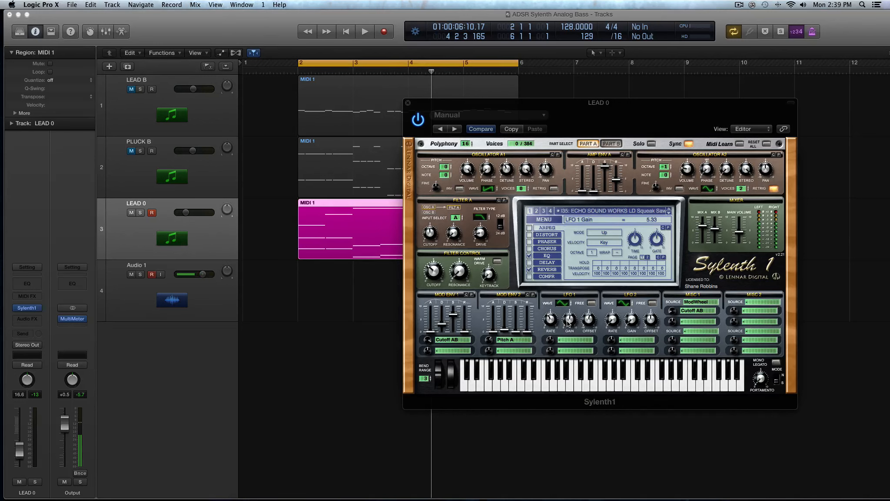
- Sweep LFO 1's offset up and back down
{"action": "left_click", "coordinate": [590, 325]}
{"action": "left_click_drag", "start_coordinate": [588, 320], "coordinate": [575, 241]}
{"action": "left_click_drag", "start_coordinate": [595, 316], "coordinate": [600, 373]}
{"action": "left_click", "coordinate": [589, 341]}
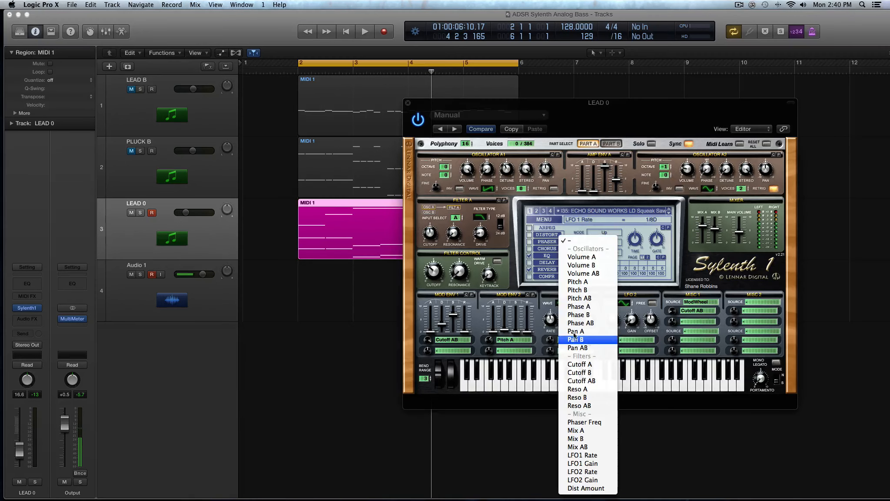
{"action": "left_click", "coordinate": [557, 331]}
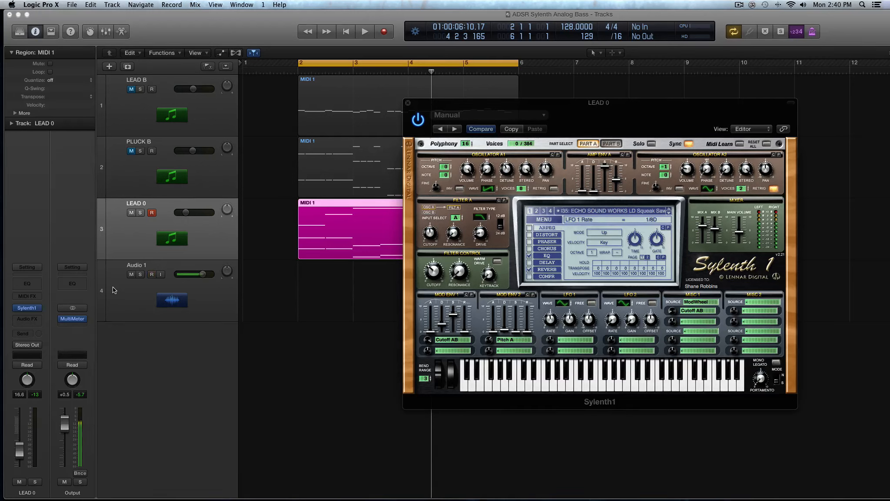
{"action": "left_click", "coordinate": [136, 295]}
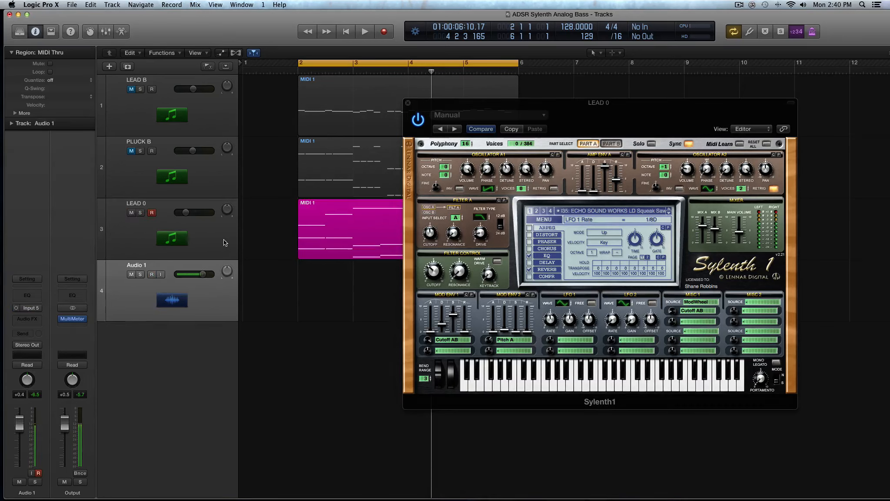
{"action": "left_click", "coordinate": [224, 242]}
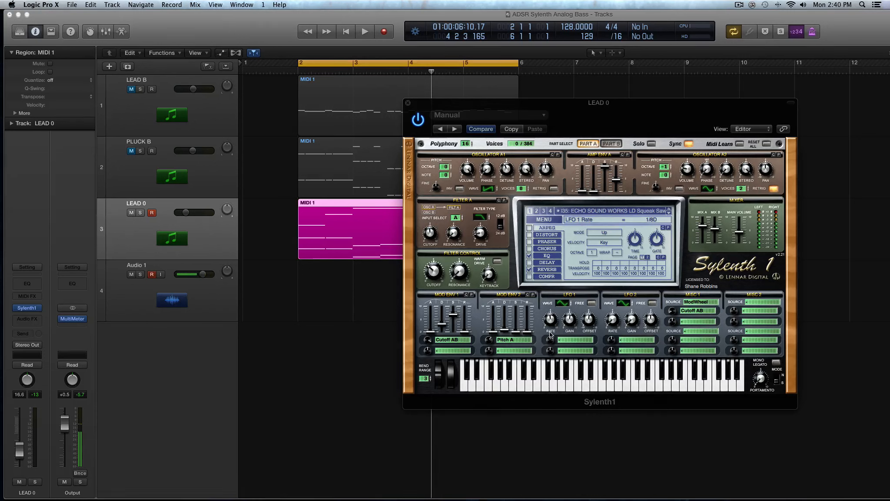
- Route LFO 1 to Volume A with a modulation amount of 10.00 and an LFO gain of 10.00
{"action": "left_click", "coordinate": [565, 339]}
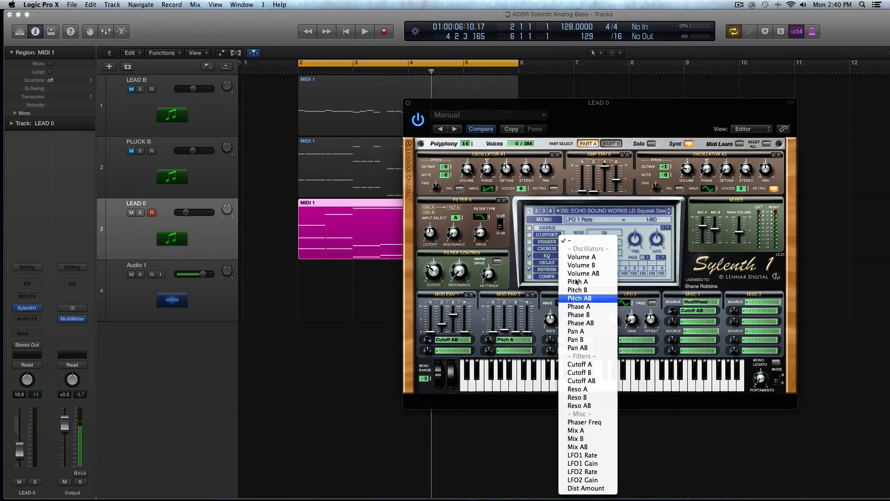
{"action": "left_click", "coordinate": [578, 257]}
{"action": "mouse_move", "coordinate": [556, 315]}
{"action": "left_mouse_down"}
{"action": "mouse_move", "coordinate": [552, 350]}
{"action": "mouse_move", "coordinate": [551, 330]}
{"action": "left_mouse_up"}
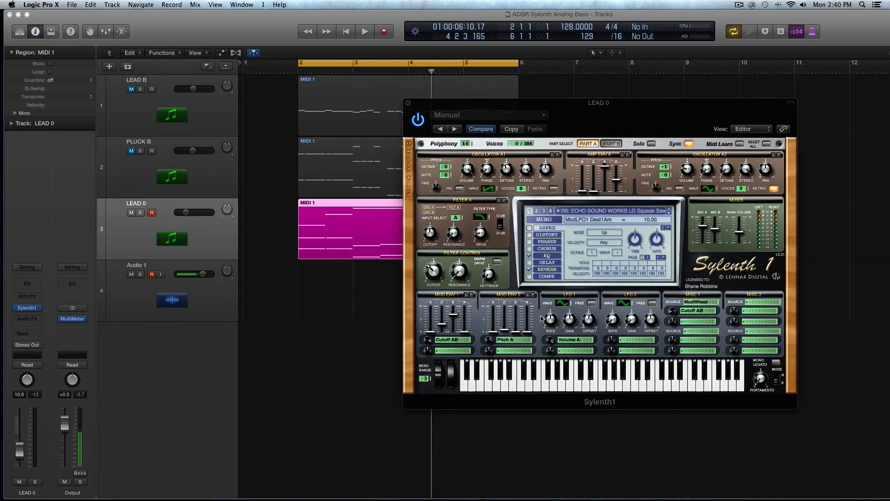
{"action": "left_click_drag", "start_coordinate": [572, 323], "coordinate": [572, 287]}
- During playback, set LFO 1's rate to 1/4D and turn on the synth's Solo mode
{"action": "key", "text": "space"}
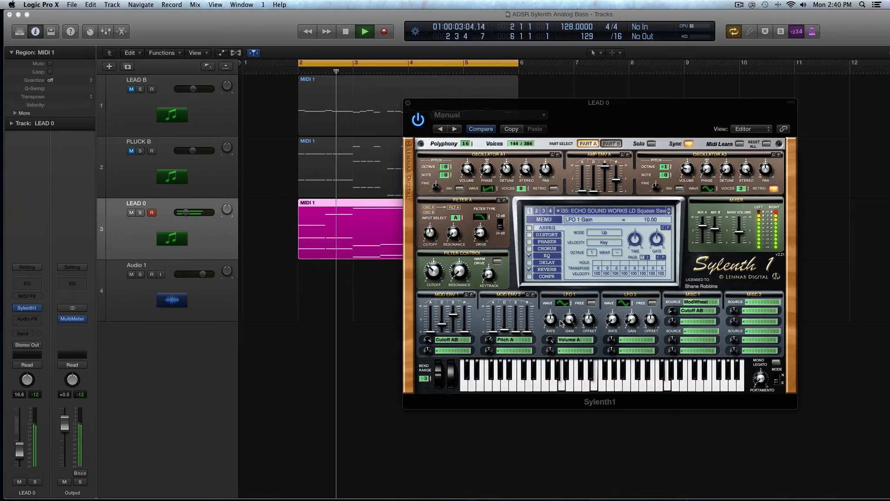
{"action": "left_click_drag", "start_coordinate": [552, 323], "coordinate": [549, 346]}
{"action": "left_click", "coordinate": [651, 144]}
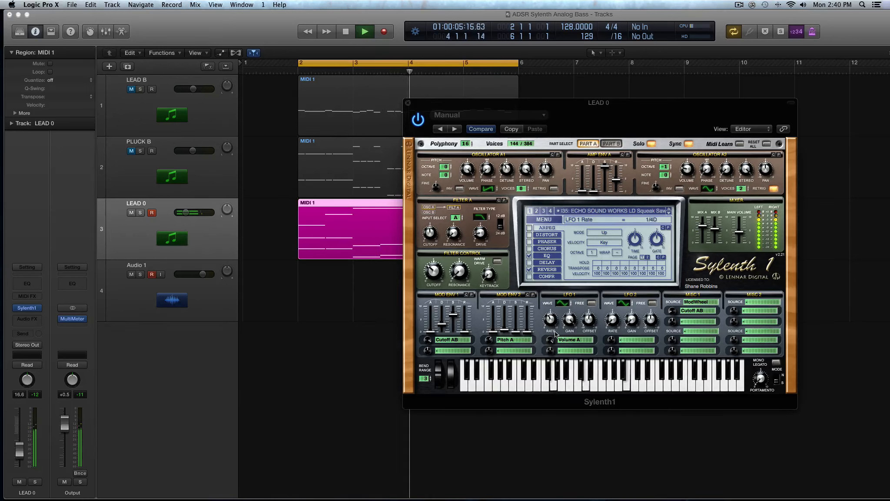
{"action": "key", "text": "space"}
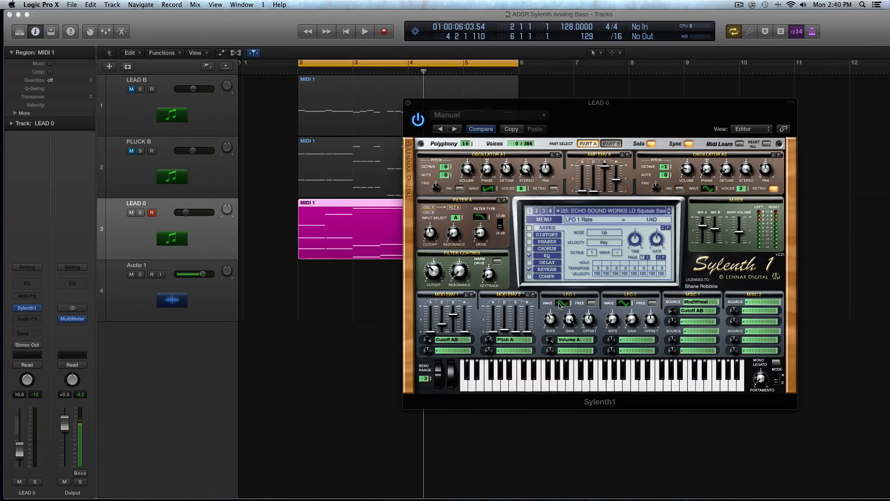
- Change LFO 1's waveform and set its rate to 1/2D while the project plays
{"action": "left_click", "coordinate": [560, 304]}
{"action": "left_click_drag", "start_coordinate": [555, 318], "coordinate": [552, 316]}
{"action": "key", "text": "space"}
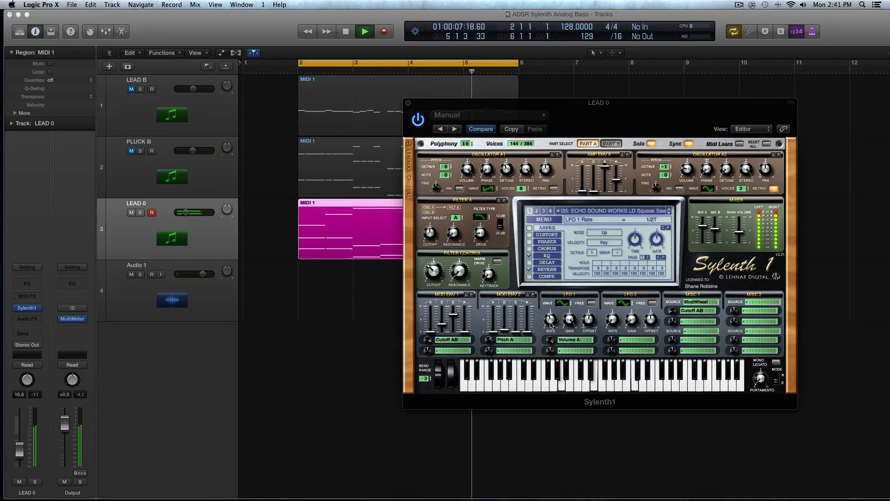
{"action": "mouse_move", "coordinate": [550, 325]}
{"action": "left_mouse_down"}
{"action": "mouse_move", "coordinate": [552, 304]}
{"action": "mouse_move", "coordinate": [551, 334]}
{"action": "left_mouse_up"}
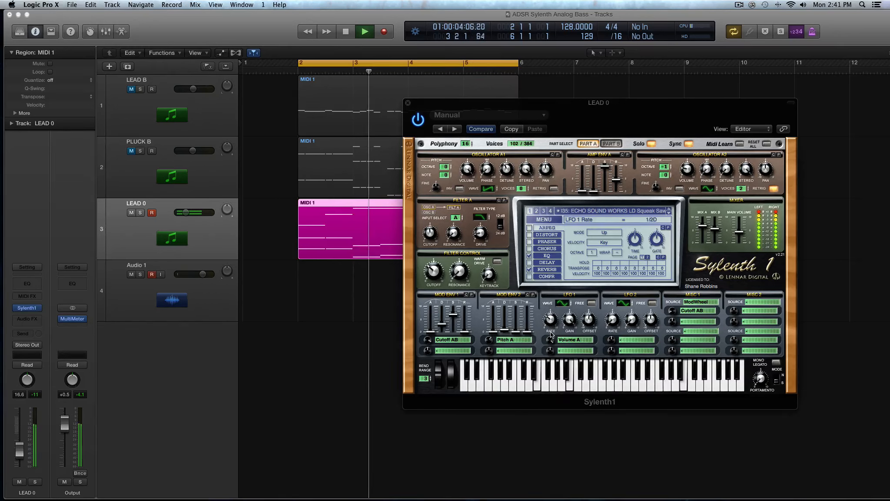
{"action": "key", "text": "space"}
- Keep Volume A as LFO 1's destination and turn off the synth's Solo mode
{"action": "left_click", "coordinate": [568, 340]}
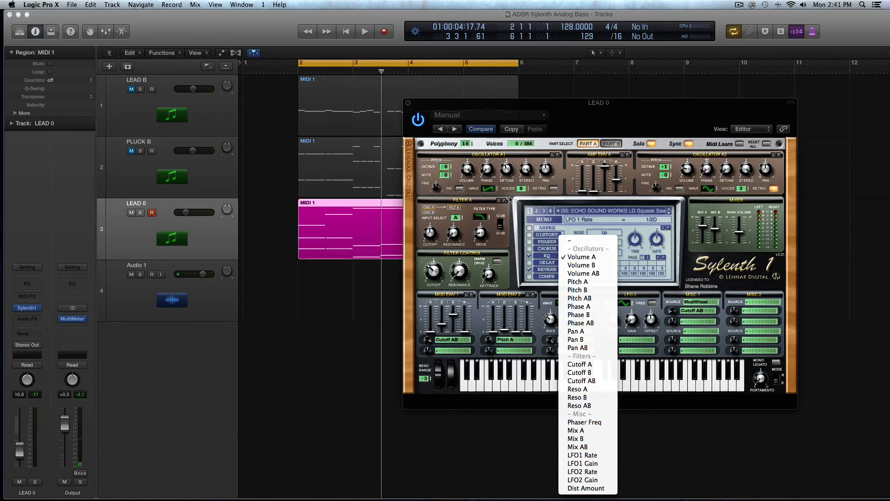
{"action": "left_click", "coordinate": [700, 161]}
{"action": "left_click", "coordinate": [649, 145]}
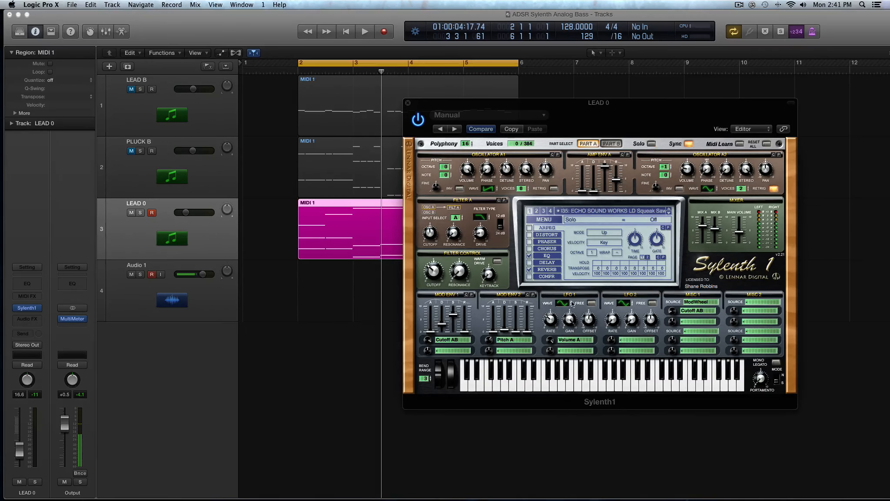
- Try Volume B as LFO 1's destination, view Part B's oscillators, and return to Part A
{"action": "left_click", "coordinate": [567, 340]}
{"action": "left_click", "coordinate": [598, 272]}
{"action": "left_click", "coordinate": [612, 144]}
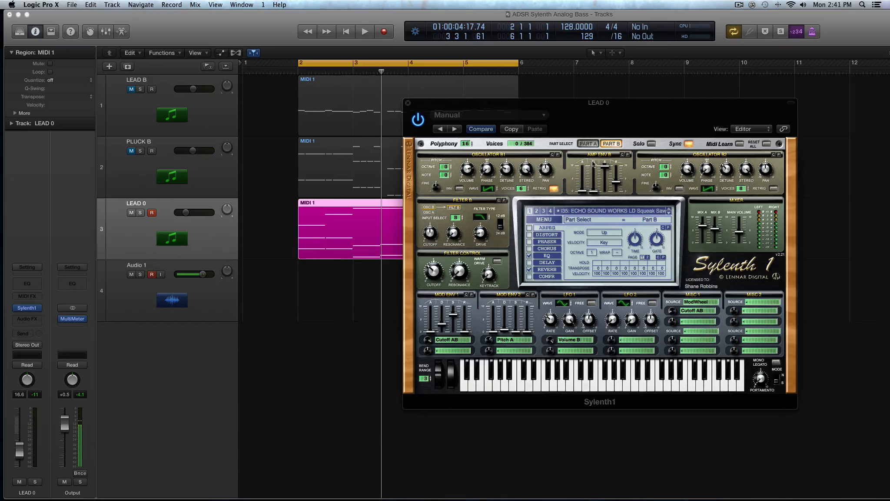
{"action": "left_click", "coordinate": [581, 143]}
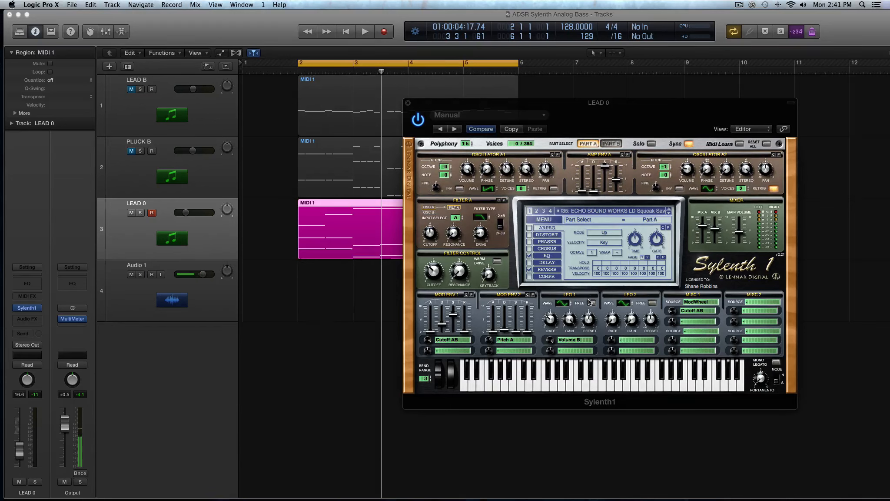
- Route LFO 1 to Volume A and LFO 2 to Volume B as their first destinations
{"action": "left_click", "coordinate": [567, 339]}
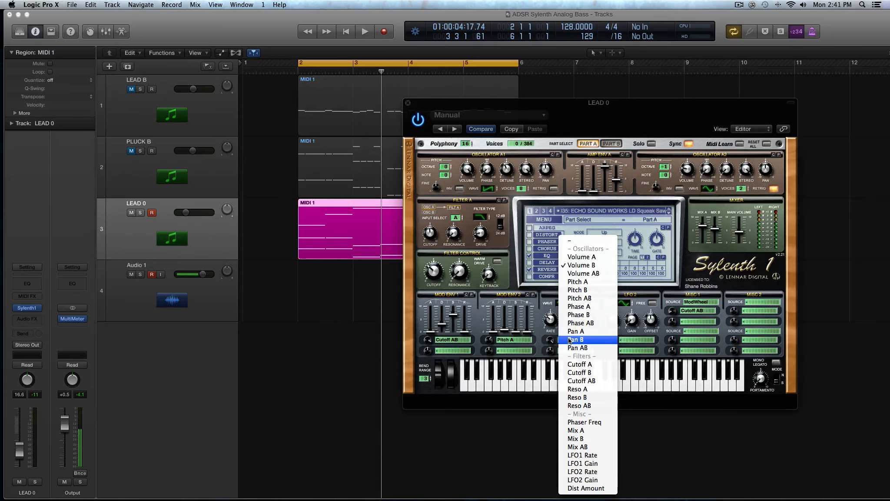
{"action": "left_click", "coordinate": [595, 264]}
{"action": "left_click", "coordinate": [638, 340]}
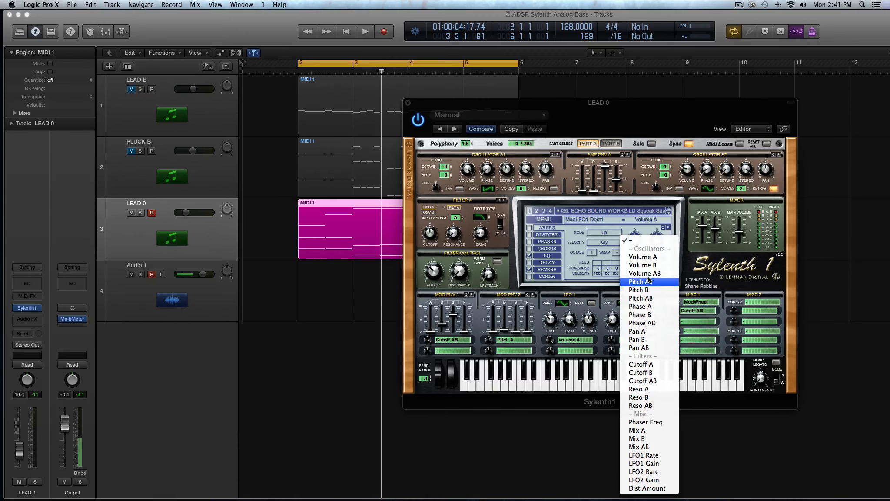
{"action": "left_click", "coordinate": [642, 265]}
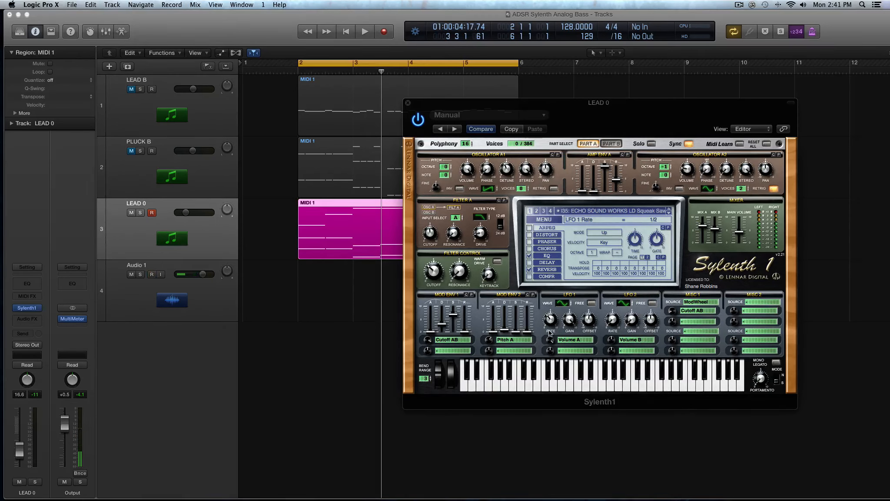
- Turn on LFO 1's Free mode, adjust its rate and gain, and start playback
{"action": "left_click", "coordinate": [592, 303]}
{"action": "left_click_drag", "start_coordinate": [552, 319], "coordinate": [570, 343]}
{"action": "key", "text": "space"}
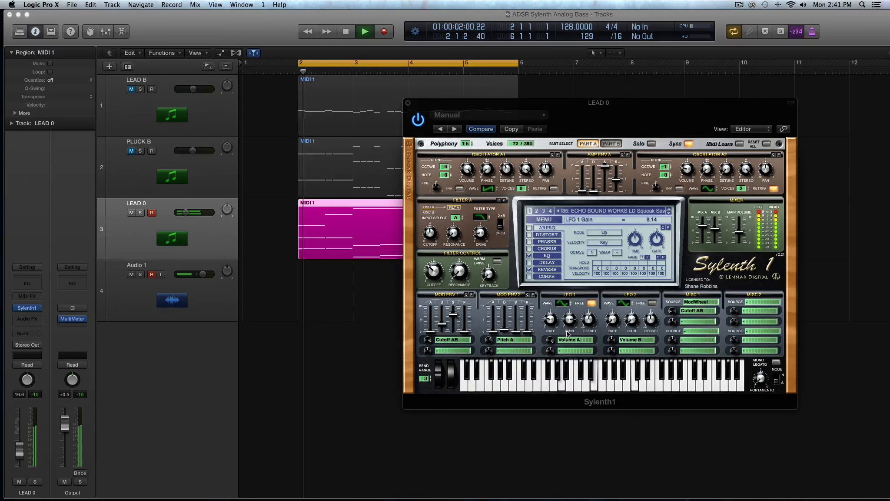
- During playback, set LFO 2's modulation amount to 10.00 and rate to 0.14 Hz in Free mode, and change LFO 1's waveform
{"action": "left_click", "coordinate": [612, 340]}
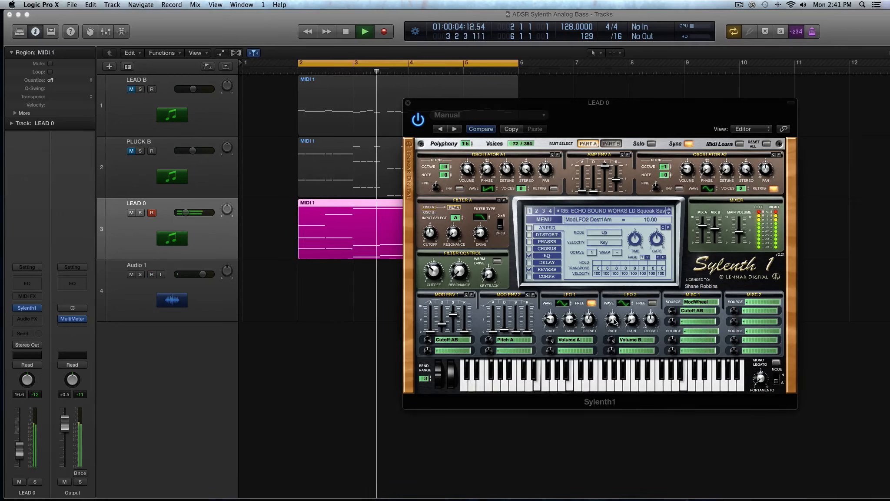
{"action": "left_click", "coordinate": [652, 303]}
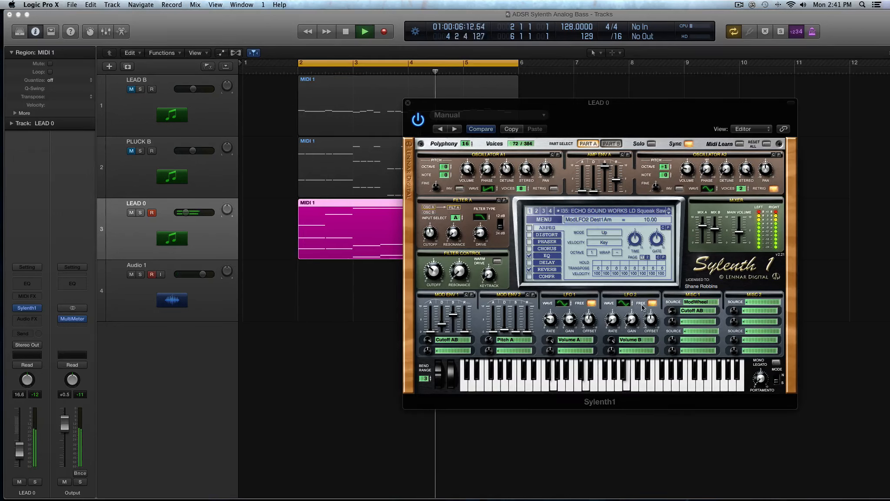
{"action": "left_click_drag", "start_coordinate": [612, 320], "coordinate": [635, 322]}
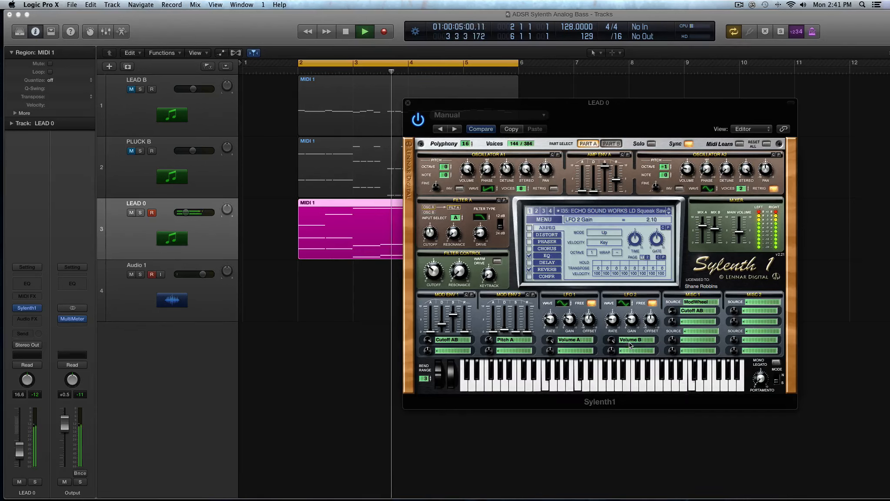
{"action": "left_click", "coordinate": [566, 300]}
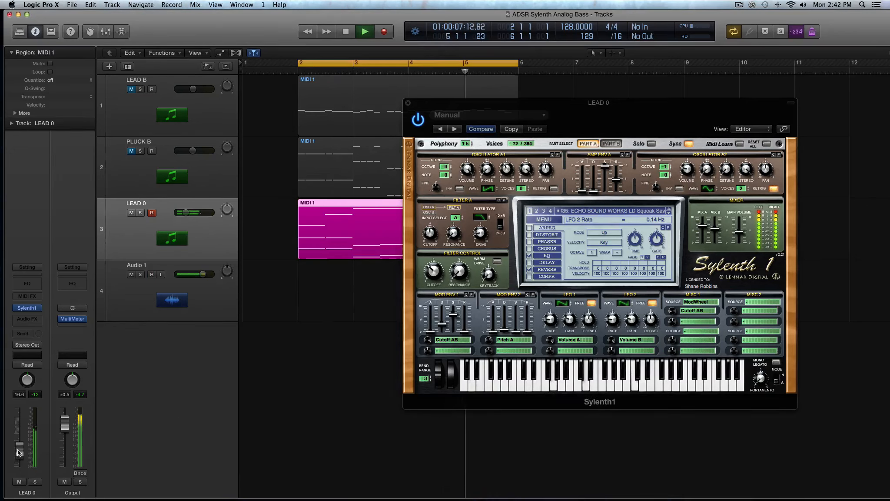
- Lower the LEAD 0 channel volume during playback, stop the project, and raise the volume to -11.0 dB
{"action": "left_click_drag", "start_coordinate": [20, 450], "coordinate": [19, 457]}
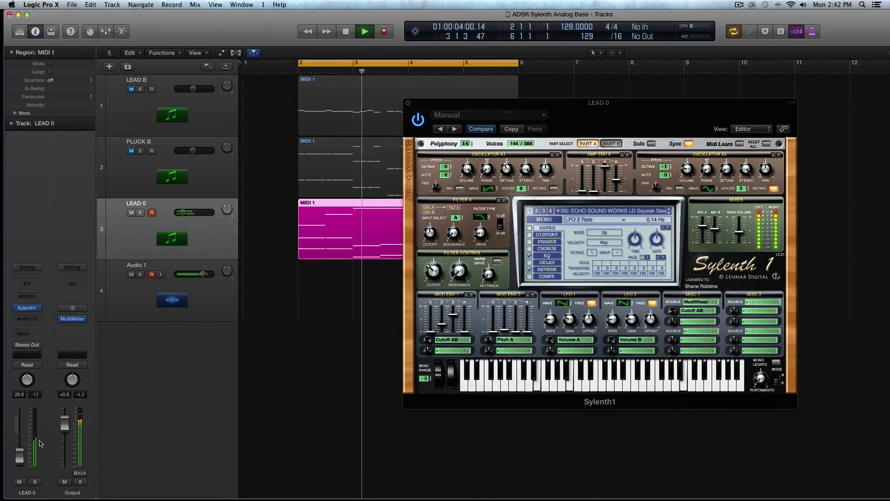
{"action": "key", "text": "space"}
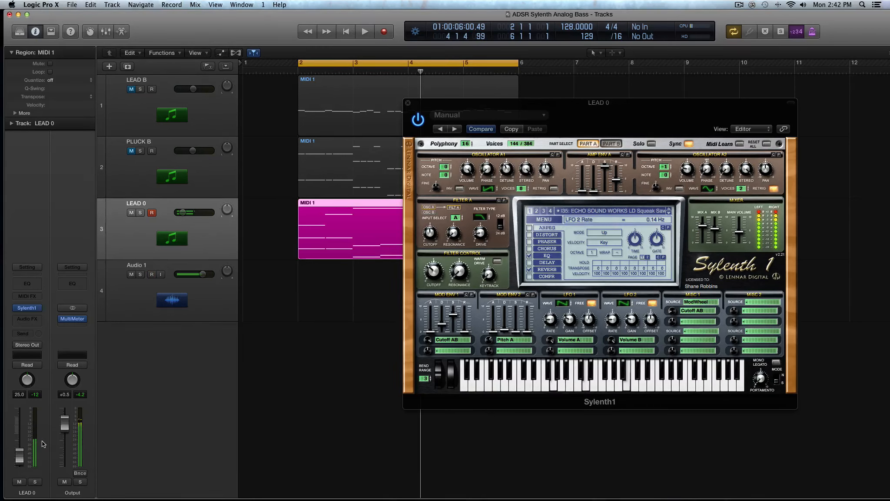
{"action": "left_click_drag", "start_coordinate": [20, 454], "coordinate": [19, 439]}
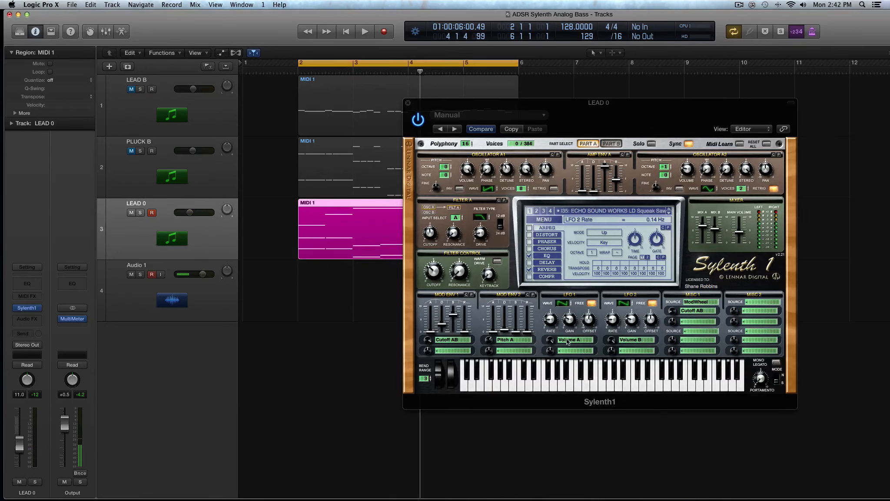
- Try Pan A as LFO 1's second destination and clear that destination again
{"action": "left_click", "coordinate": [576, 349]}
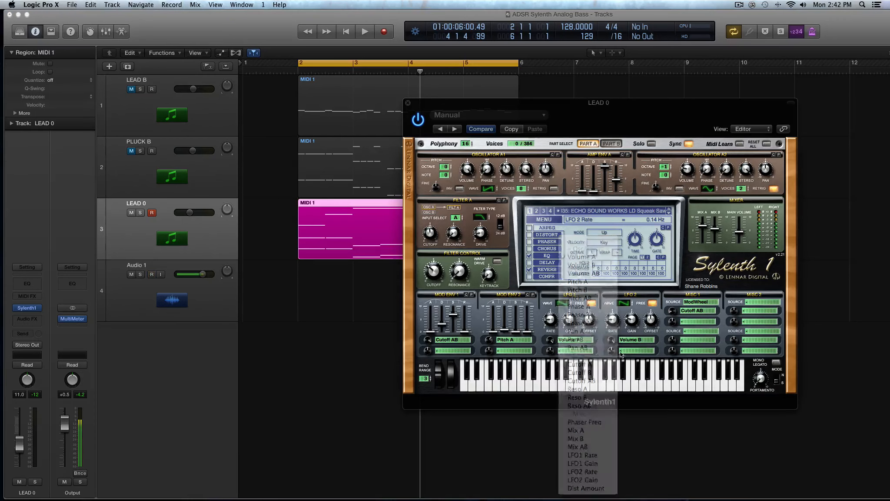
{"action": "left_click", "coordinate": [576, 331]}
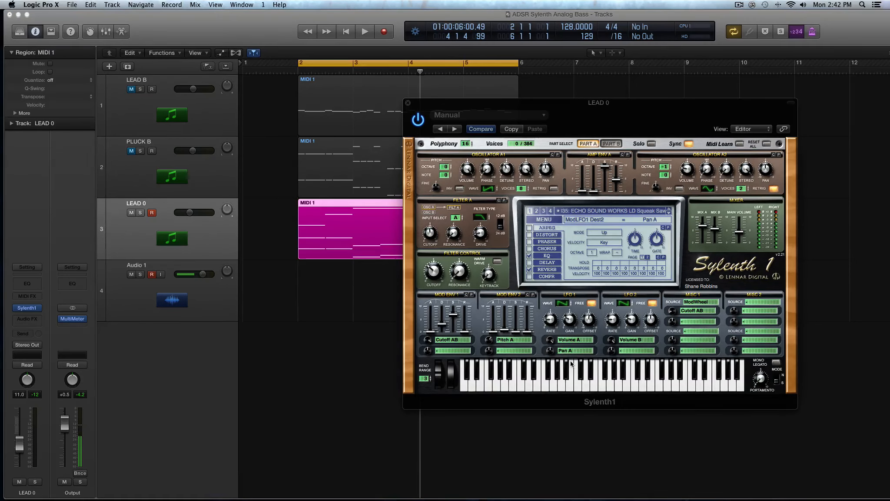
{"action": "left_click", "coordinate": [567, 354]}
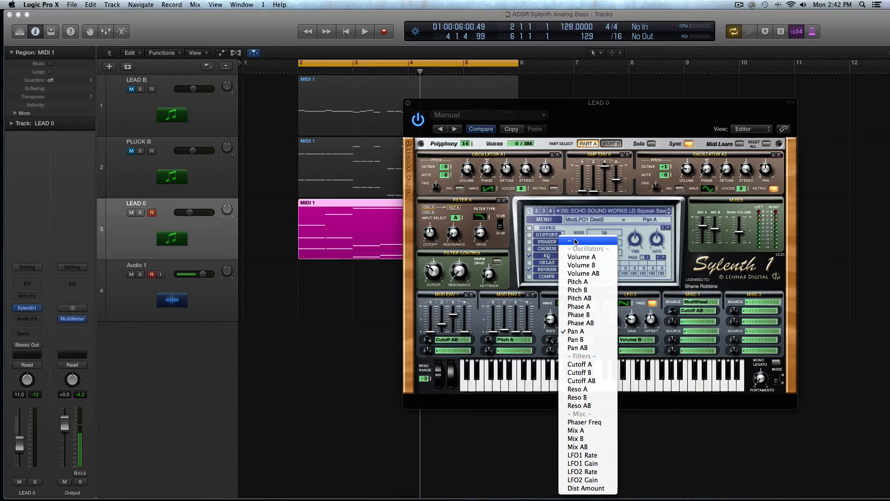
{"action": "left_click", "coordinate": [575, 241]}
- Clear LFO 2's first destination and route LFO 1 to Pitch A
{"action": "left_click", "coordinate": [626, 338]}
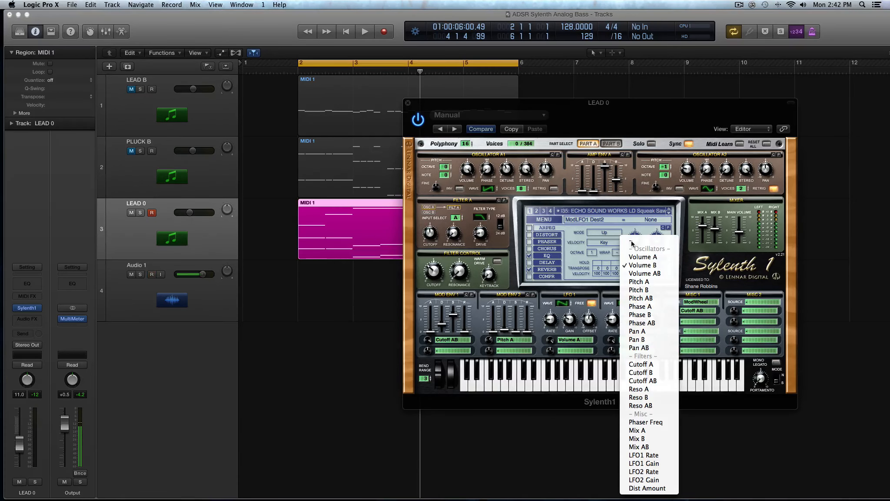
{"action": "left_click", "coordinate": [633, 242]}
{"action": "left_click", "coordinate": [578, 339]}
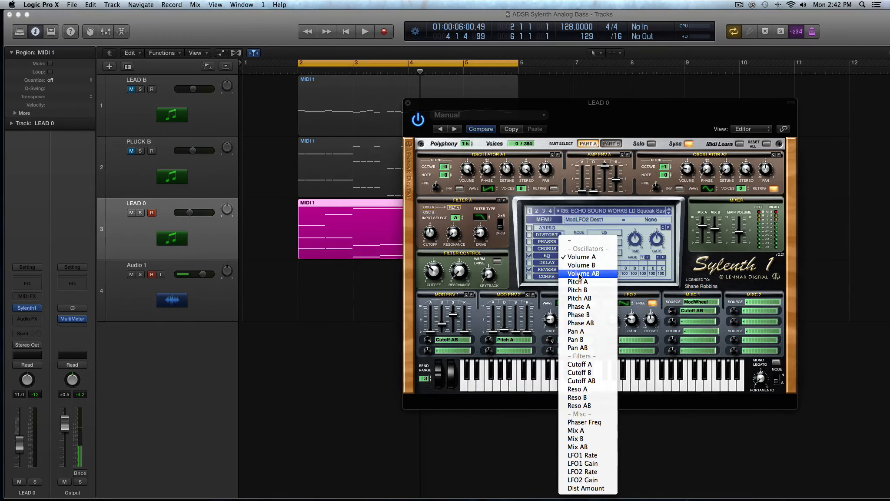
{"action": "left_click", "coordinate": [582, 284]}
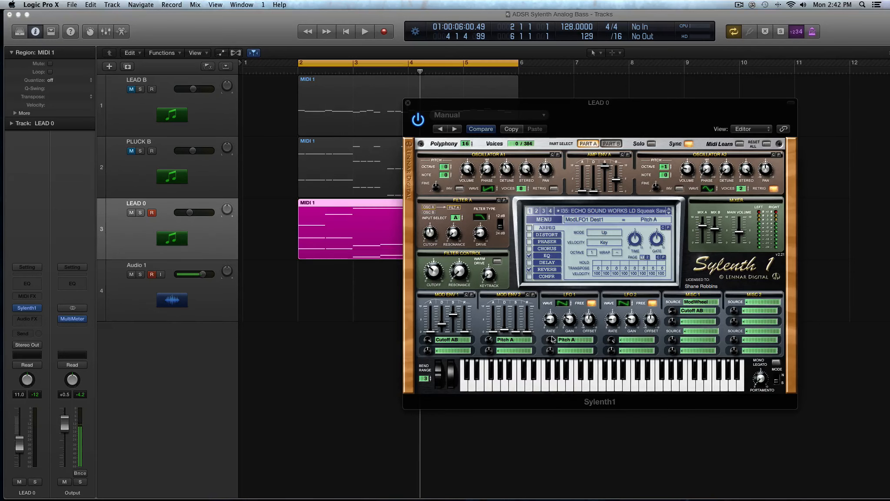
- Try the SmpHold waveform on LFO 1, switch it to QPulse, and raise the LFO gain to 10.00 during playback
{"action": "left_click", "coordinate": [562, 303]}
{"action": "left_click_drag", "start_coordinate": [566, 293], "coordinate": [562, 265]}
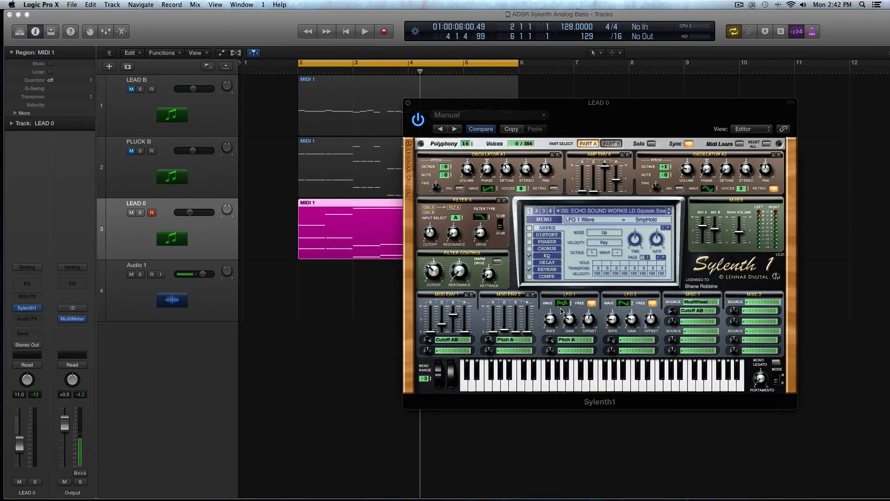
{"action": "left_click_drag", "start_coordinate": [561, 310], "coordinate": [563, 323]}
{"action": "key", "text": "space"}
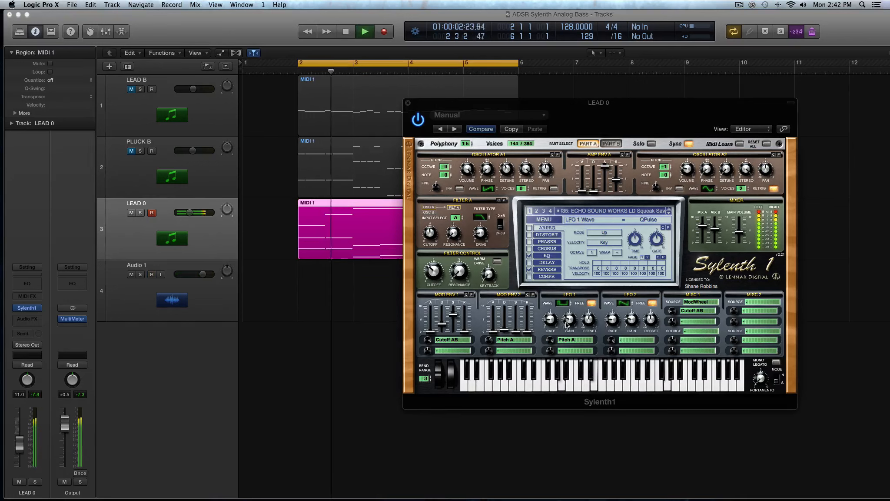
{"action": "left_click_drag", "start_coordinate": [566, 320], "coordinate": [566, 299]}
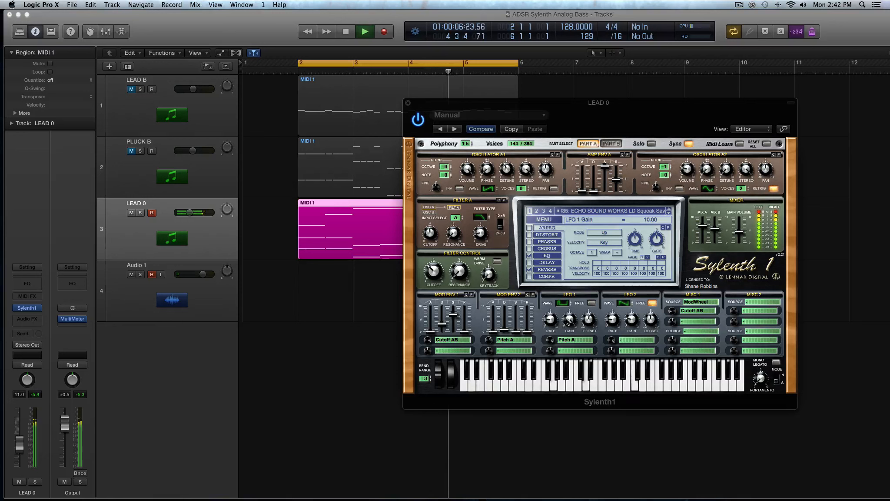
- Change LFO 1's waveform to Sine, restart playback to hear it, reduce the gain to 0.00, and stop the project
{"action": "key", "text": "space"}
{"action": "mouse_move", "coordinate": [554, 320]}
{"action": "left_mouse_down"}
{"action": "mouse_move", "coordinate": [556, 300]}
{"action": "mouse_move", "coordinate": [561, 331]}
{"action": "left_mouse_up"}
{"action": "key", "text": "space"}
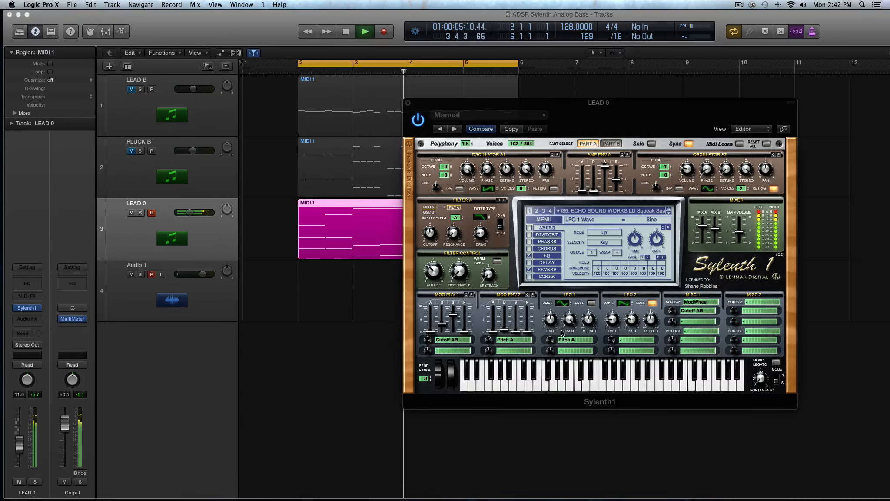
{"action": "key", "text": "space"}
{"action": "key", "text": "space"}
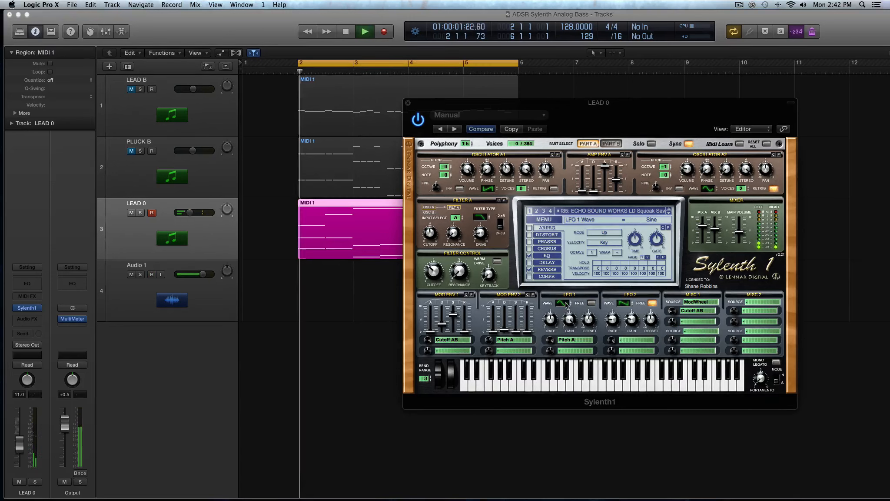
{"action": "key", "text": "space"}
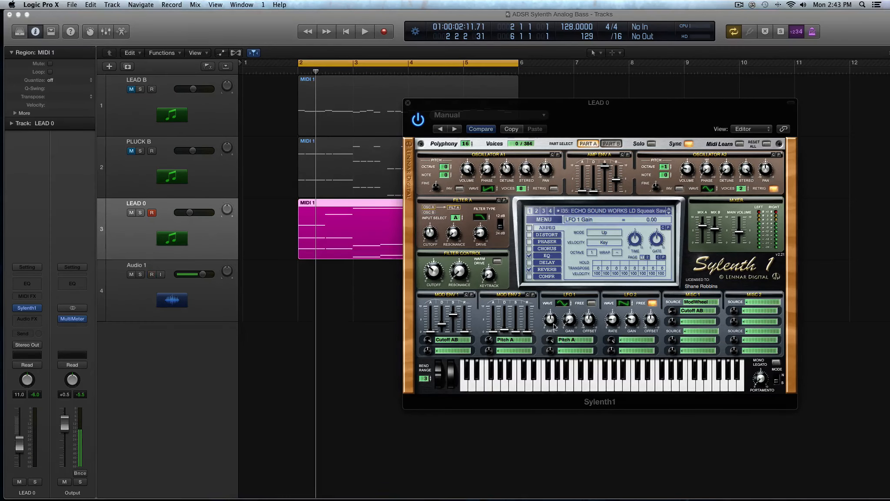
- During playback, turn on LFO 1's Free mode and set its first modulation amount to 0.29
{"action": "key", "text": "space"}
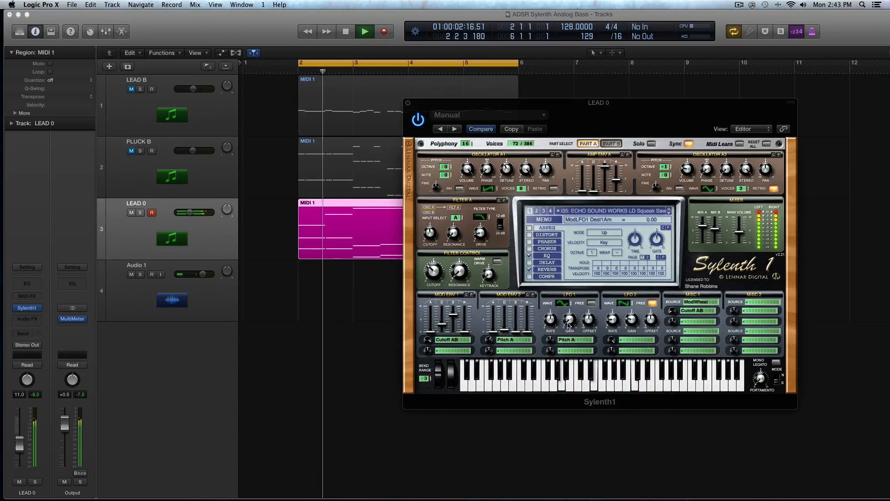
{"action": "left_click", "coordinate": [591, 303]}
{"action": "left_click_drag", "start_coordinate": [551, 321], "coordinate": [569, 309]}
{"action": "left_click_drag", "start_coordinate": [551, 340], "coordinate": [554, 339]}
{"action": "left_click_drag", "start_coordinate": [553, 338], "coordinate": [553, 339]}
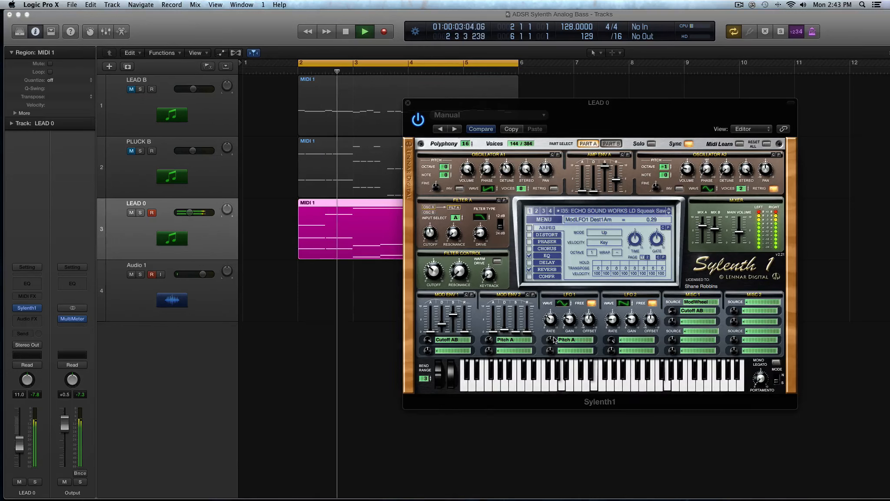
- Vary LFO 1's rate and gain during playback, turn off its Free mode, set the gain to 6.86, and stop the project
{"action": "left_click", "coordinate": [550, 321]}
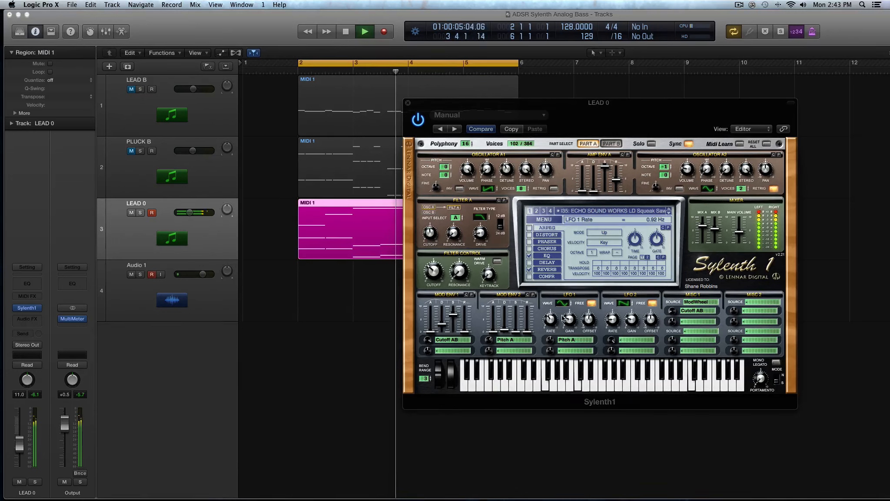
{"action": "left_click_drag", "start_coordinate": [569, 320], "coordinate": [565, 301]}
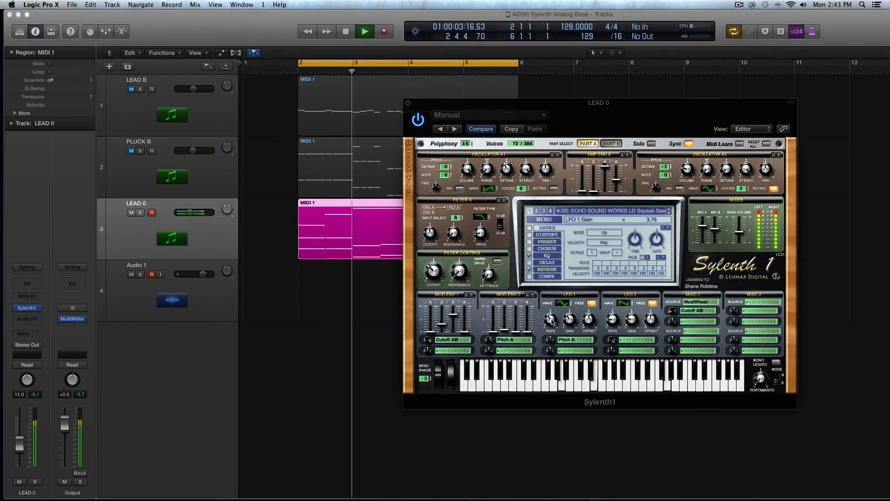
{"action": "mouse_move", "coordinate": [551, 320]}
{"action": "left_mouse_down"}
{"action": "mouse_move", "coordinate": [552, 295]}
{"action": "mouse_move", "coordinate": [579, 298]}
{"action": "mouse_move", "coordinate": [552, 326]}
{"action": "left_mouse_up"}
{"action": "left_click", "coordinate": [591, 303]}
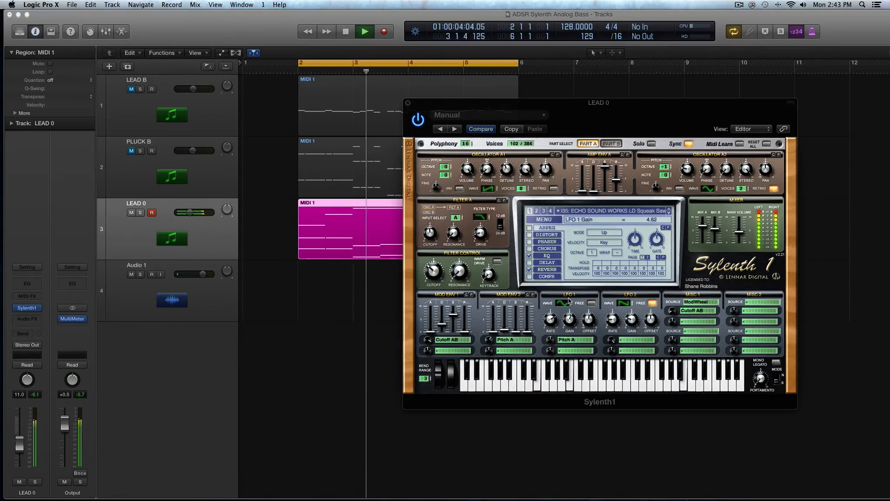
{"action": "key", "text": "space"}
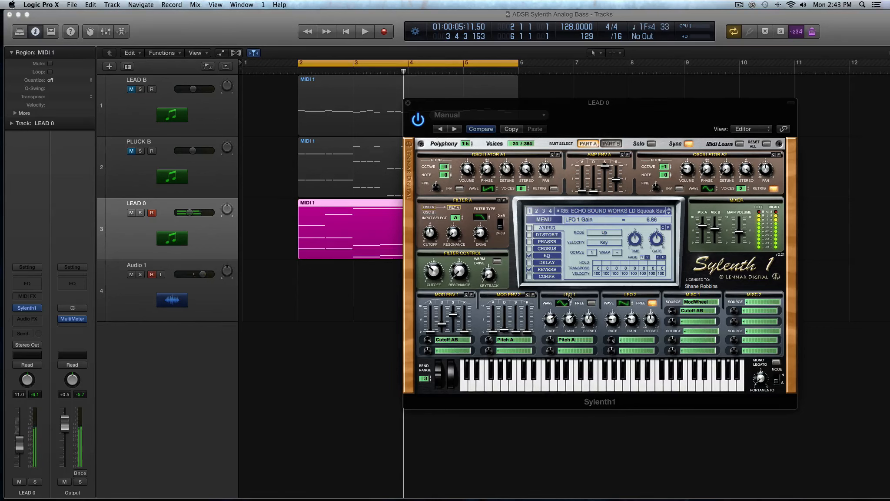
- Adjust LFO 1's rate and gain, switch its destination from Pitch B to Pitch AB, and display Part B
{"action": "left_click_drag", "start_coordinate": [553, 321], "coordinate": [569, 329]}
{"action": "left_click", "coordinate": [570, 342]}
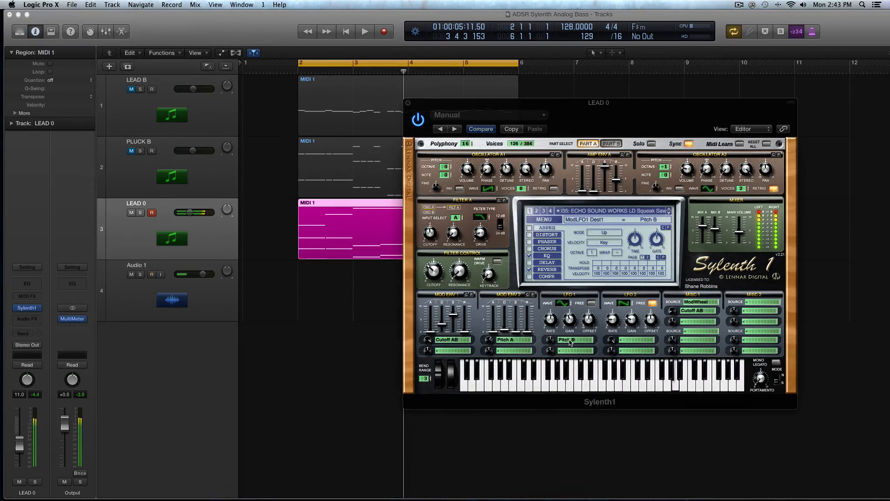
{"action": "left_click", "coordinate": [569, 342]}
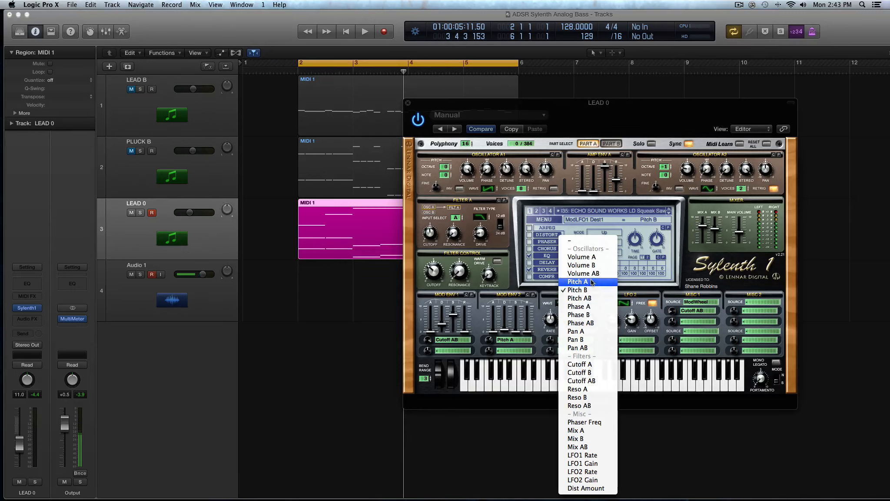
{"action": "left_click", "coordinate": [591, 298]}
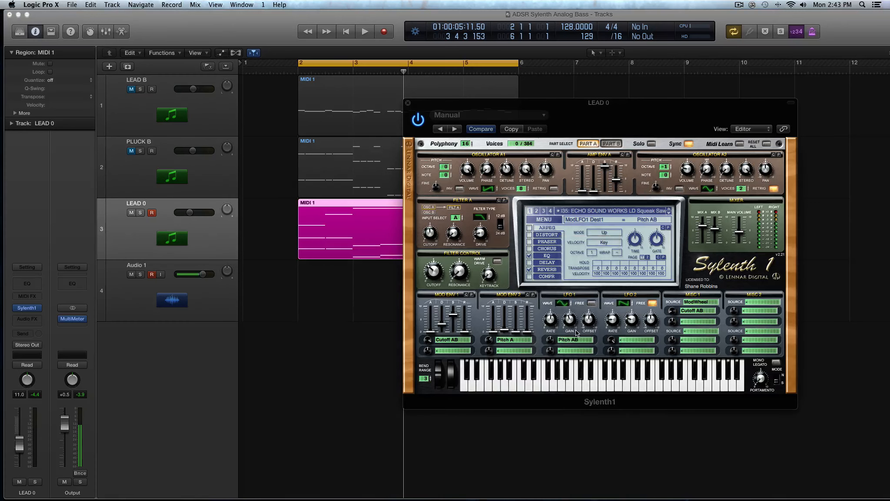
{"action": "left_click", "coordinate": [611, 144]}
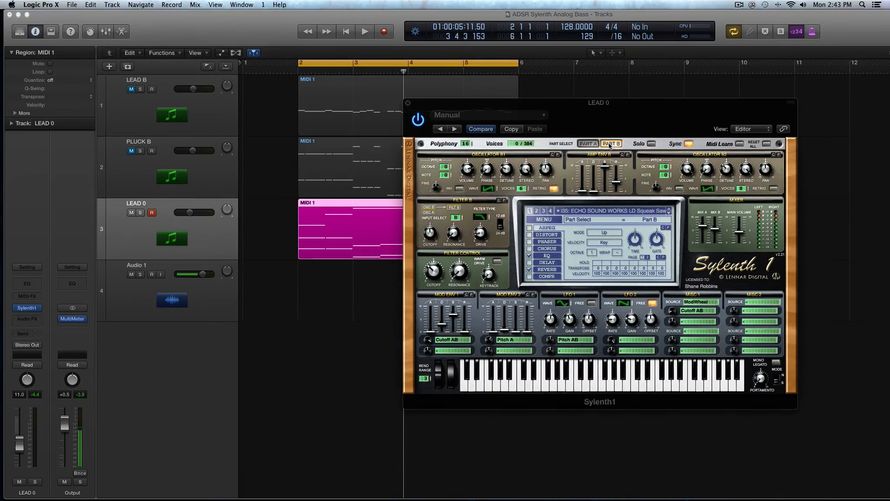
- Display Part A and set LFO 1 to a Saw waveform at a 1/4 rate with a first modulation amount of 0.19
{"action": "left_click", "coordinate": [588, 144]}
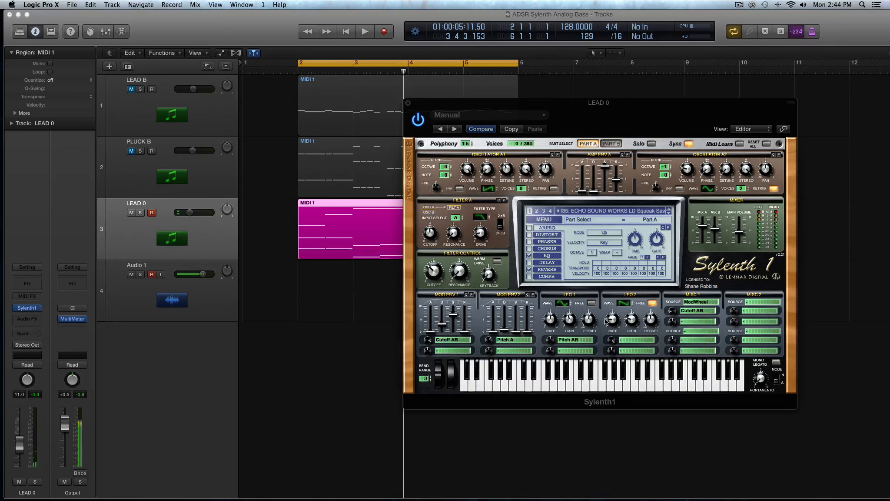
{"action": "left_click", "coordinate": [549, 321]}
{"action": "left_click_drag", "start_coordinate": [548, 321], "coordinate": [547, 322]}
{"action": "left_click_drag", "start_coordinate": [567, 321], "coordinate": [551, 342]}
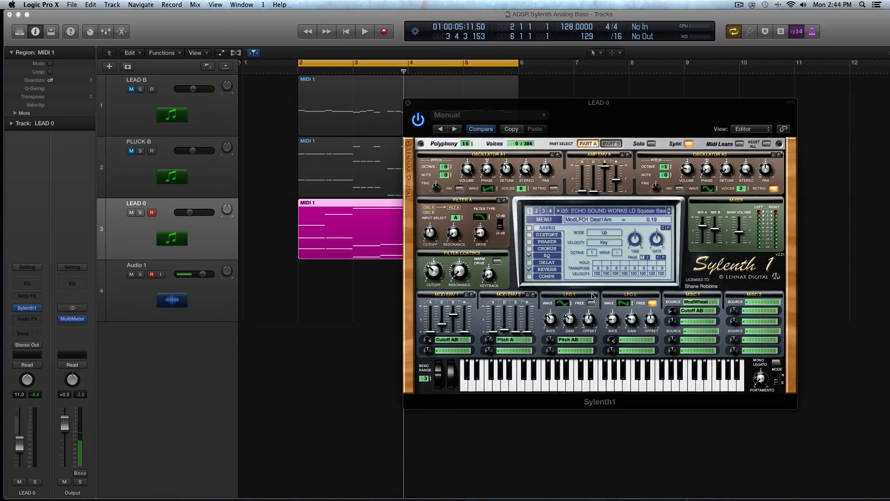
{"action": "left_click", "coordinate": [569, 304]}
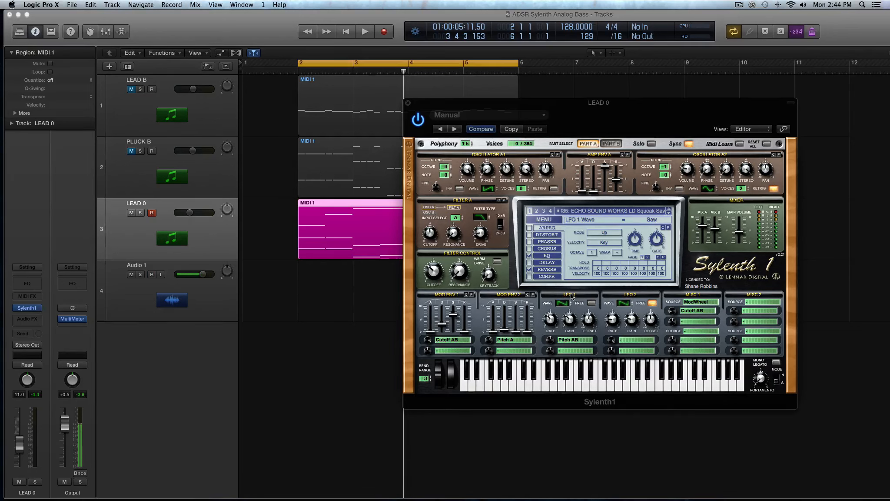
{"action": "left_click", "coordinate": [550, 320]}
- Route Mod Env 2's first destination to LFO1 Gain and set the envelope's attack to 5.29
{"action": "left_click", "coordinate": [505, 340]}
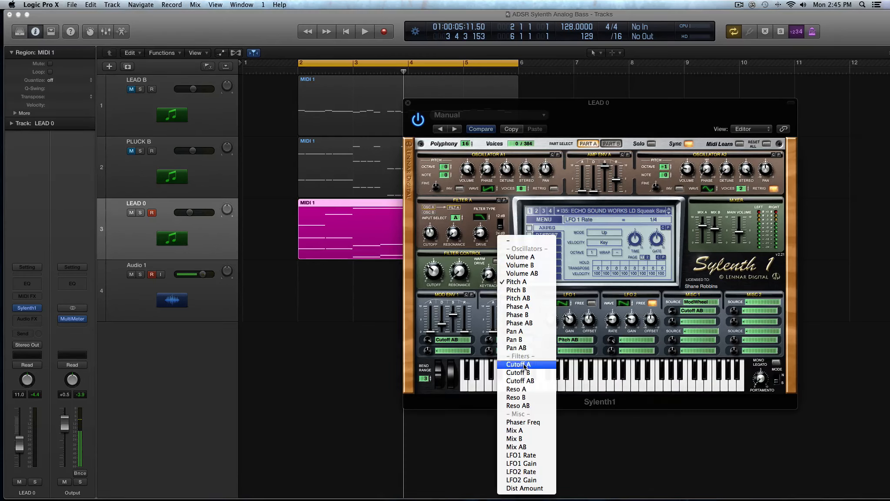
{"action": "left_click", "coordinate": [548, 463]}
{"action": "left_click_drag", "start_coordinate": [492, 338], "coordinate": [496, 302]}
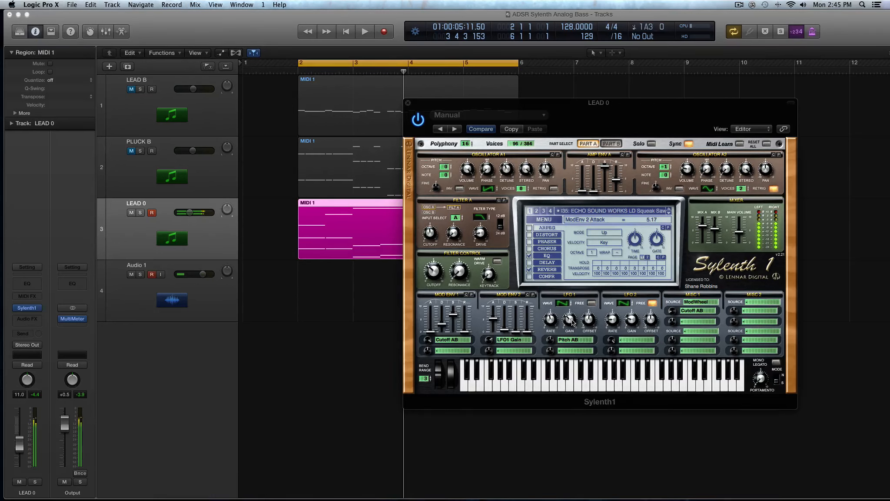
{"action": "left_click_drag", "start_coordinate": [496, 317], "coordinate": [496, 316]}
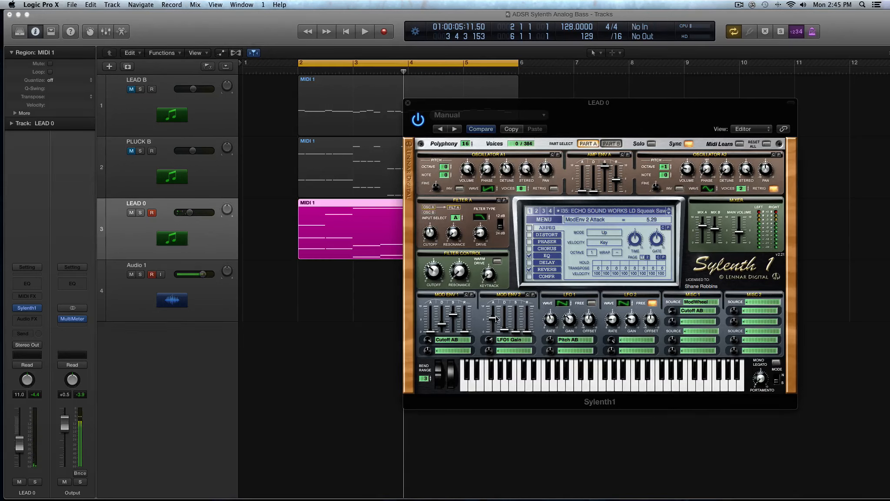
- Set LFO 1's rate to 1/16 and Mod Env 2's first modulation amount to 6.95
{"action": "left_click", "coordinate": [551, 319]}
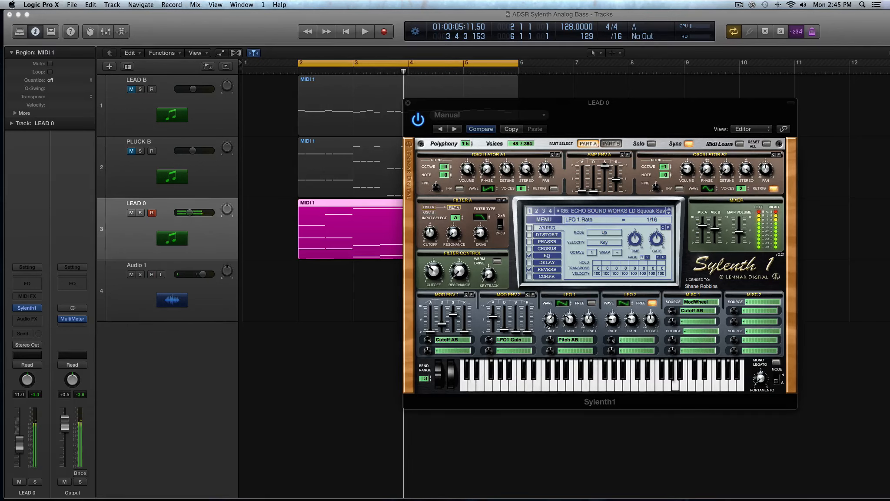
{"action": "left_click_drag", "start_coordinate": [497, 321], "coordinate": [488, 325]}
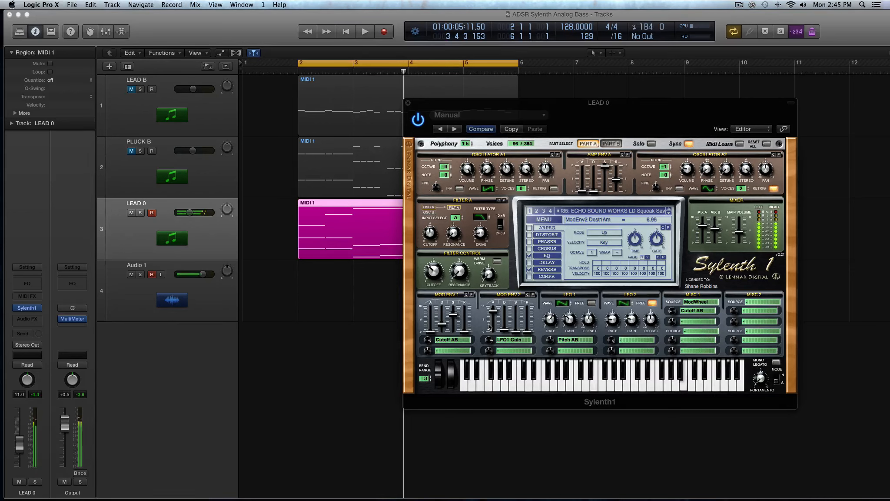
- Play the project, set Mod Env 2's attack to 7.64 and LFO 1's rate to 1/32D, and stop playback
{"action": "key", "text": "space"}
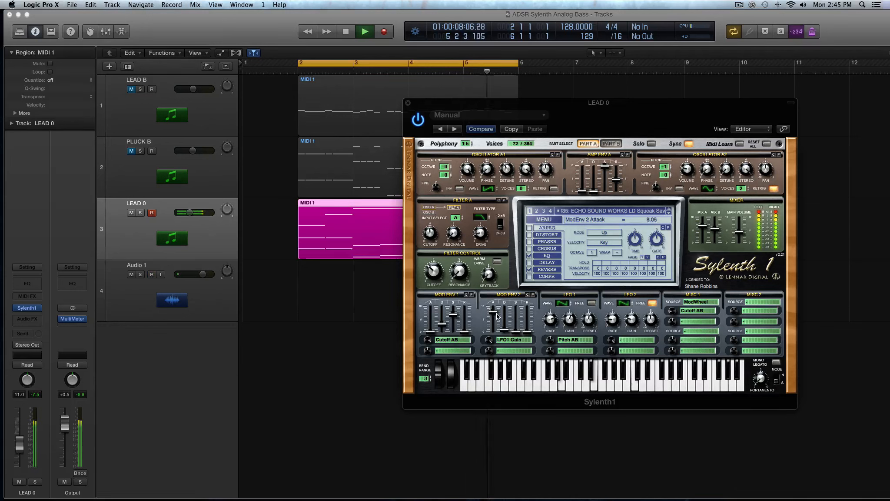
{"action": "left_click_drag", "start_coordinate": [497, 314], "coordinate": [497, 315]}
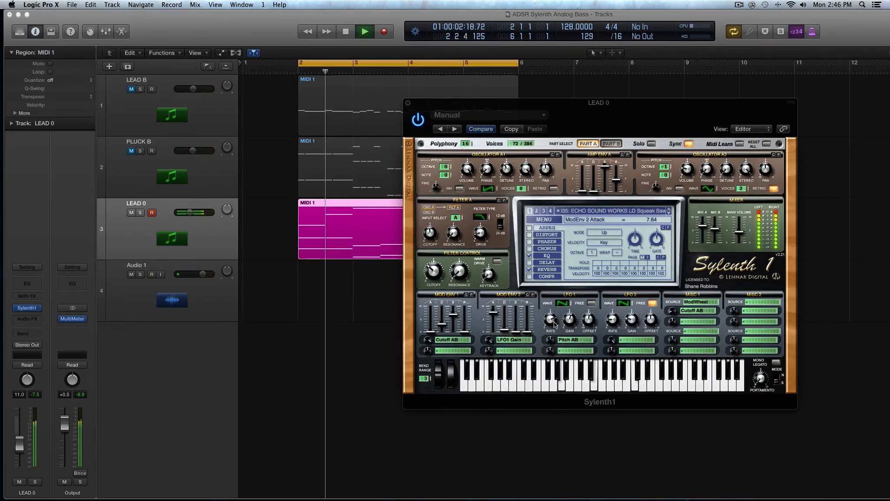
{"action": "mouse_move", "coordinate": [554, 324]}
{"action": "left_mouse_down"}
{"action": "mouse_move", "coordinate": [551, 335]}
{"action": "mouse_move", "coordinate": [552, 324]}
{"action": "left_mouse_up"}
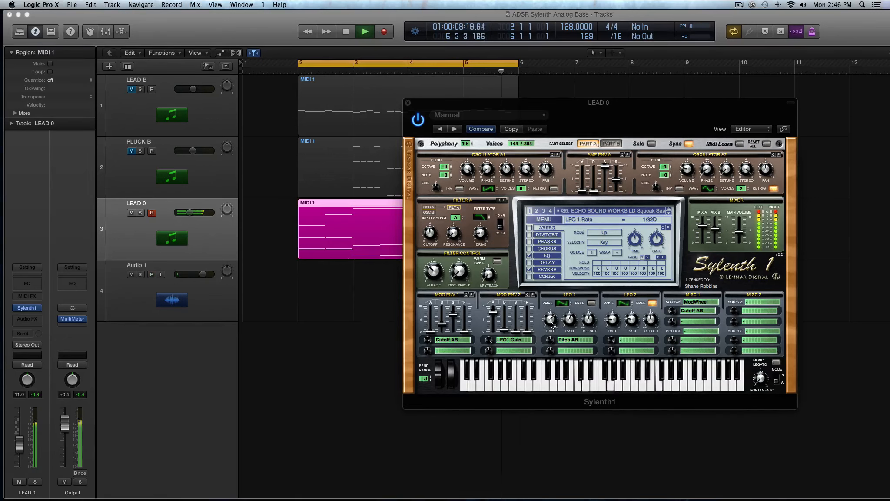
{"action": "key", "text": "space"}
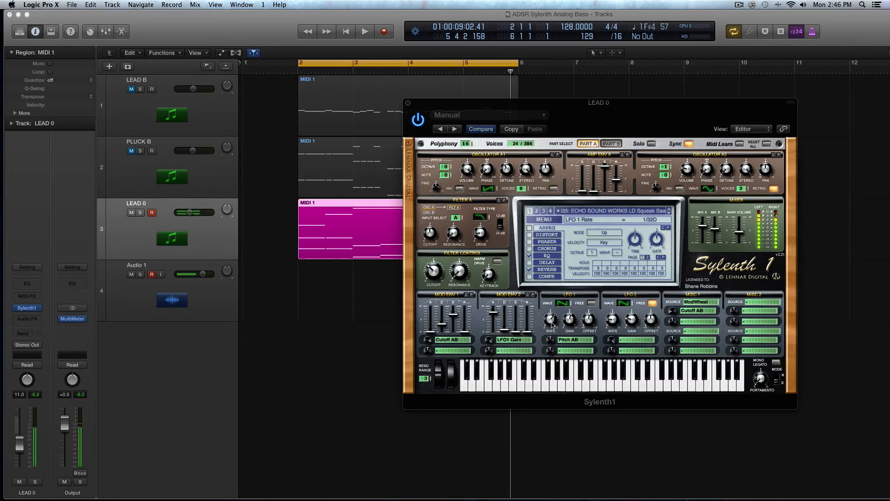
- Raise Mod Env 2's attack to 8.82 and reduce LFO 1's gain to 0.00
{"action": "left_click_drag", "start_coordinate": [495, 314], "coordinate": [494, 311]}
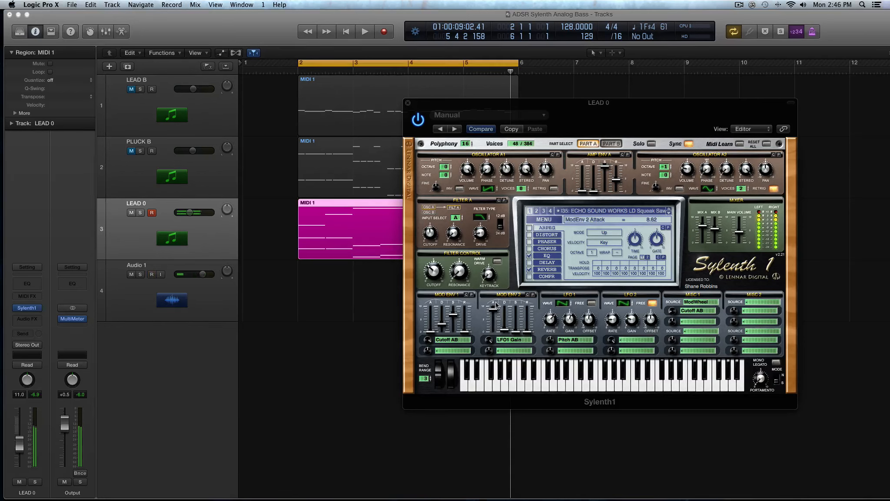
{"action": "left_click_drag", "start_coordinate": [569, 321], "coordinate": [579, 376]}
{"action": "left_click_drag", "start_coordinate": [568, 321], "coordinate": [571, 339]}
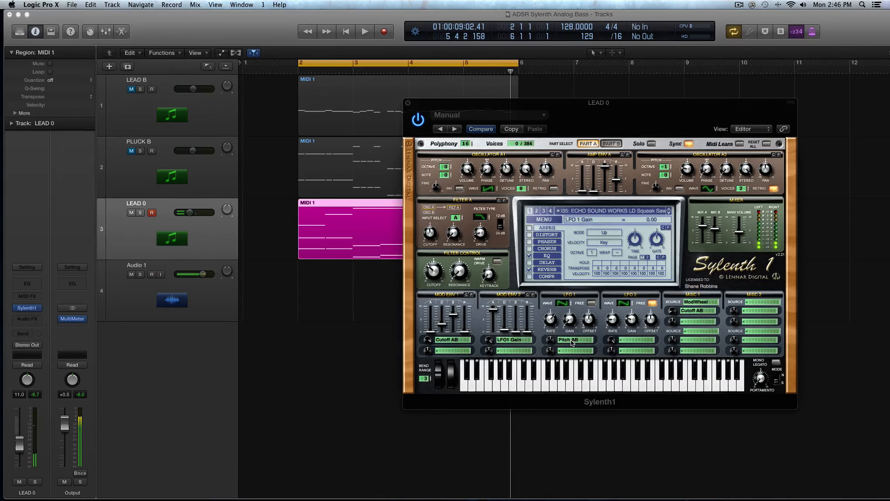
- Reset Mod Env 2 by lowering its attack to 0.00 and clearing its first modulation destination
{"action": "left_click", "coordinate": [514, 340]}
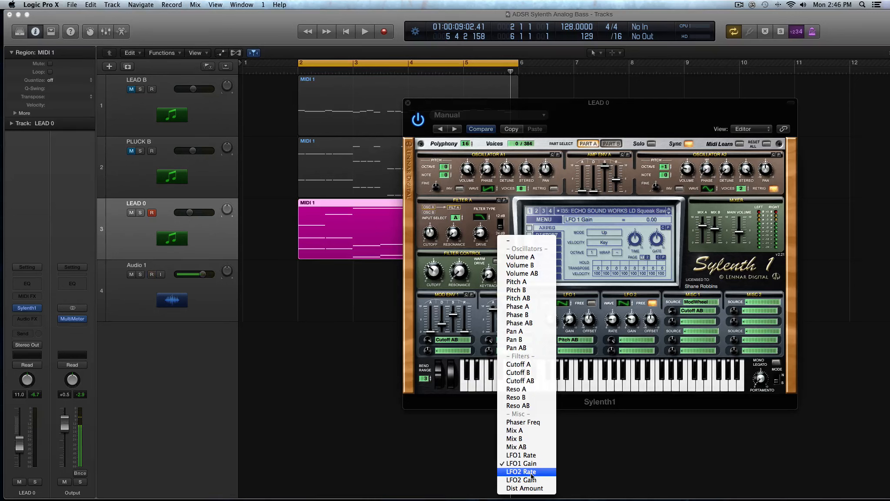
{"action": "left_click", "coordinate": [487, 377]}
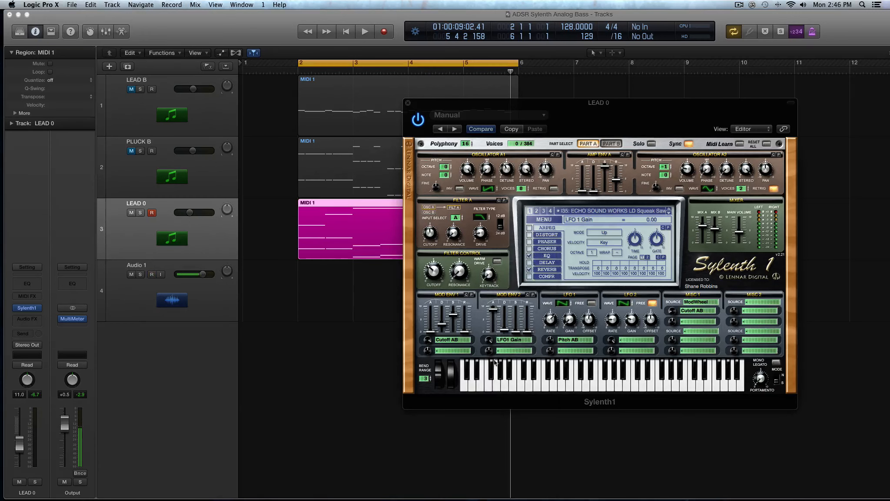
{"action": "left_click_drag", "start_coordinate": [499, 308], "coordinate": [497, 379]}
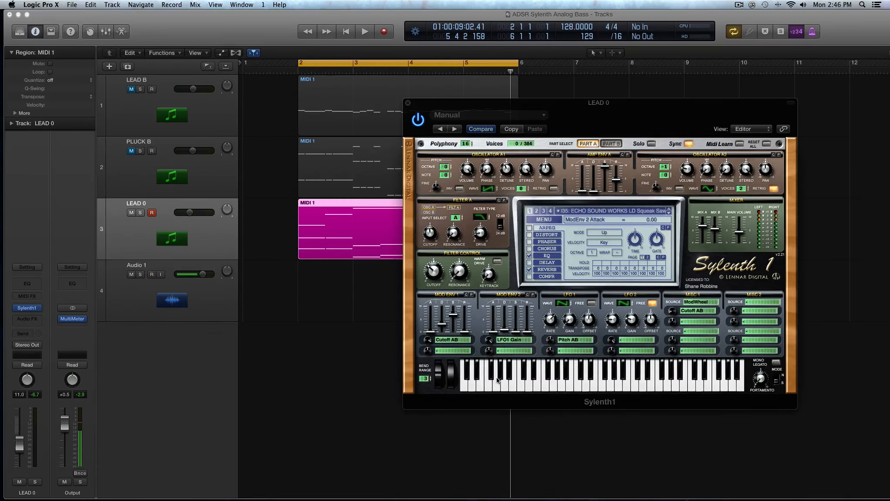
{"action": "left_click", "coordinate": [506, 338]}
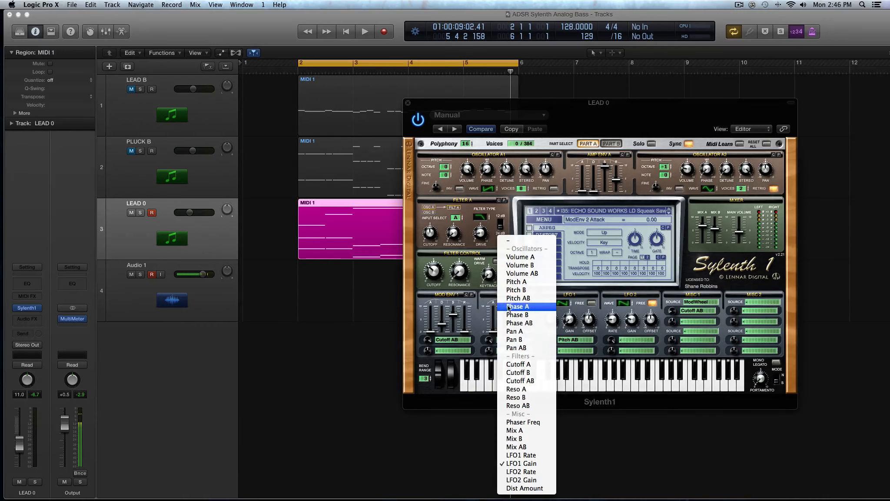
{"action": "left_click", "coordinate": [509, 242]}
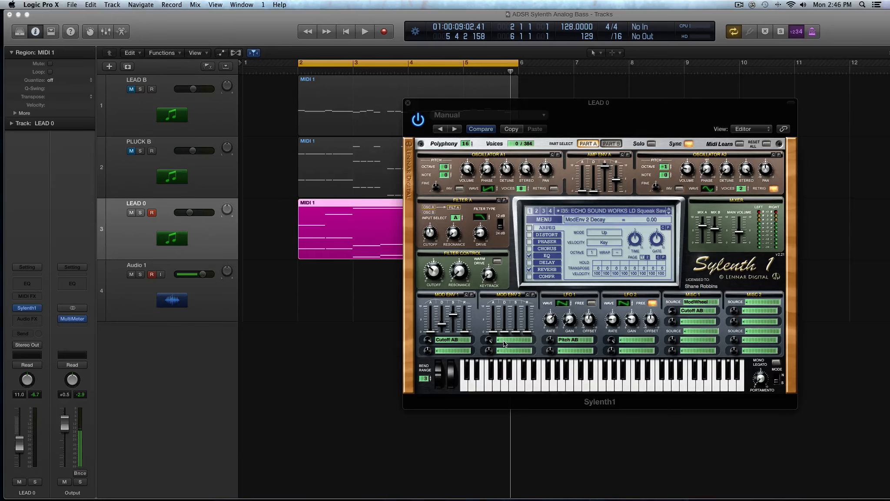
- Route LFO 1's first destination to Phase A and, during playback, adjust its modulation amount and set the rate to 1/2
{"action": "left_click", "coordinate": [572, 342]}
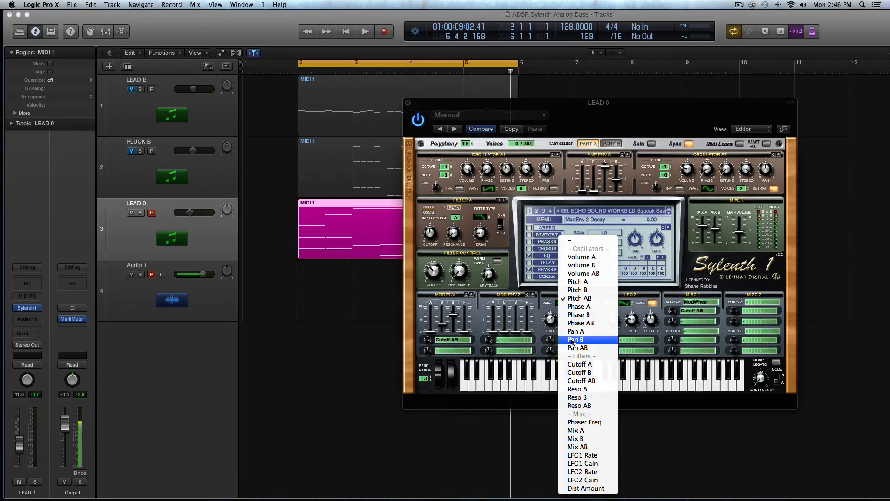
{"action": "left_click", "coordinate": [582, 306]}
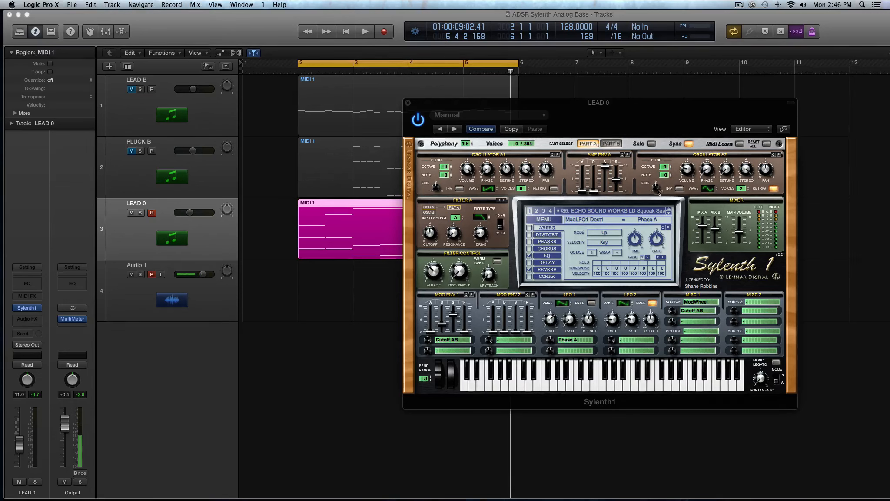
{"action": "key", "text": "space"}
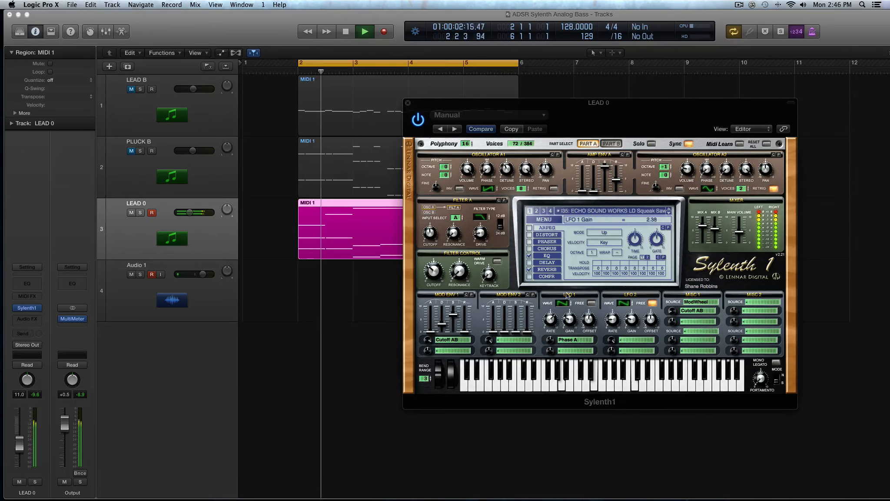
{"action": "left_click_drag", "start_coordinate": [551, 340], "coordinate": [552, 317]}
{"action": "left_click", "coordinate": [552, 317]}
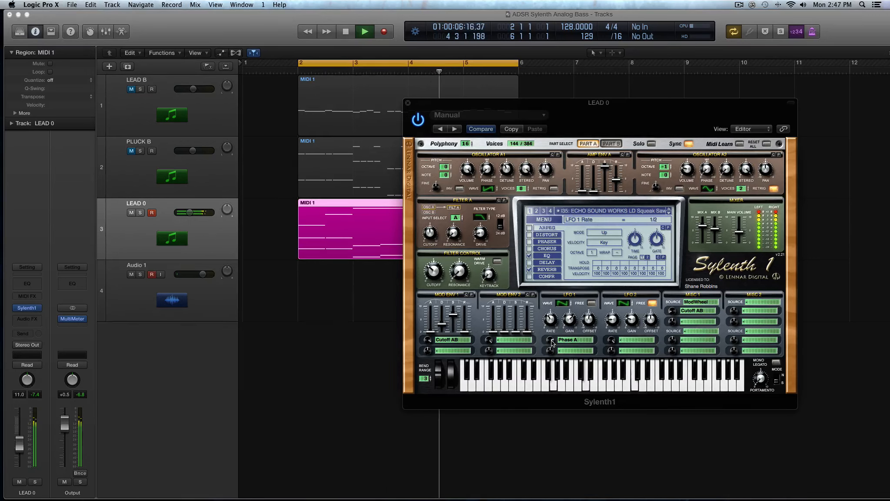
- Change LFO 1's waveform to Sine, raise its gain to 10.00 during playback, and stop the project
{"action": "left_click", "coordinate": [571, 302]}
{"action": "left_click_drag", "start_coordinate": [569, 295], "coordinate": [560, 343]}
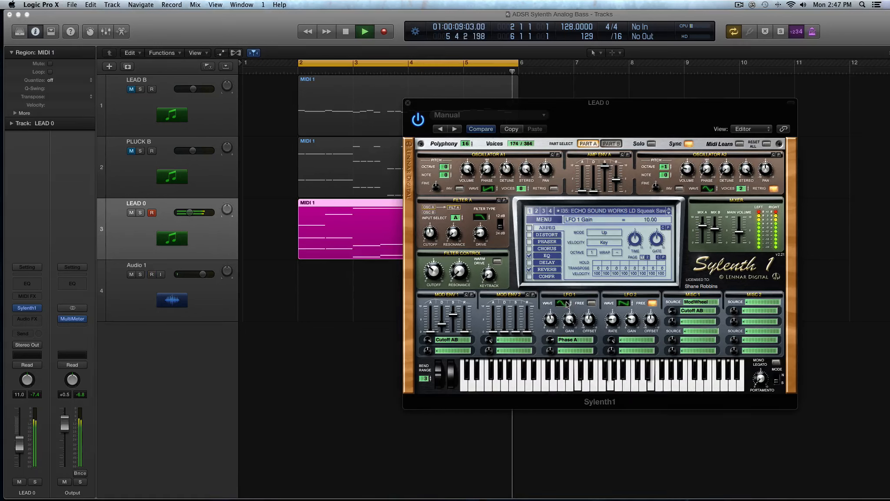
{"action": "left_click_drag", "start_coordinate": [567, 321], "coordinate": [566, 302]}
{"action": "key", "text": "space"}
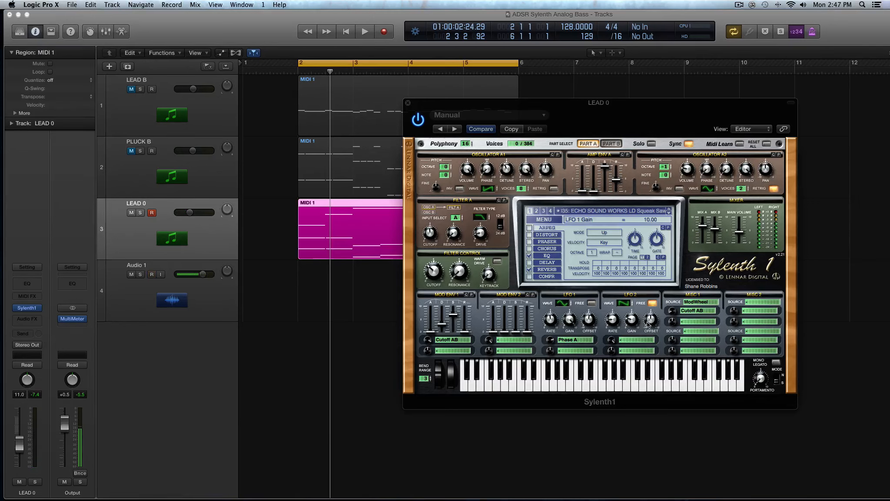
- Switch LFO 1's first modulation destination from Phase A to Pan A
{"action": "mouse_move", "coordinate": [568, 324]}
{"action": "left_mouse_down"}
{"action": "mouse_move", "coordinate": [570, 335]}
{"action": "mouse_move", "coordinate": [571, 323]}
{"action": "left_mouse_up"}
{"action": "left_click", "coordinate": [572, 339]}
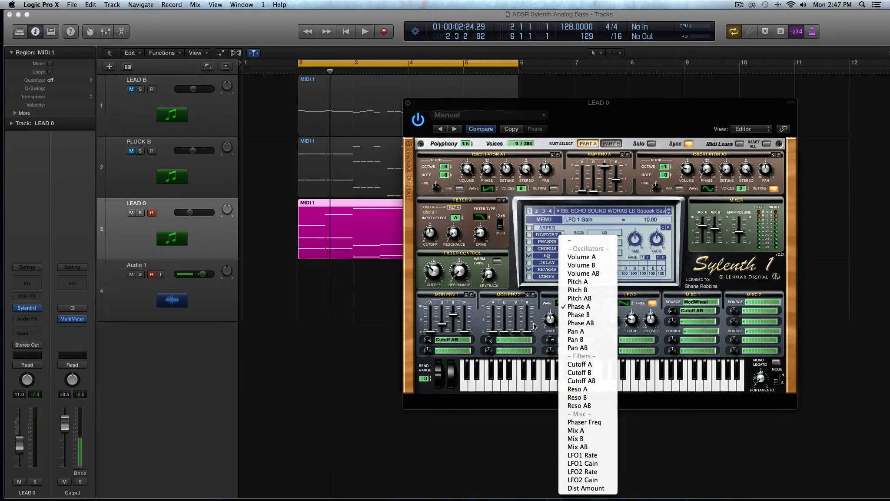
{"action": "left_click", "coordinate": [534, 326]}
{"action": "left_click", "coordinate": [573, 340]}
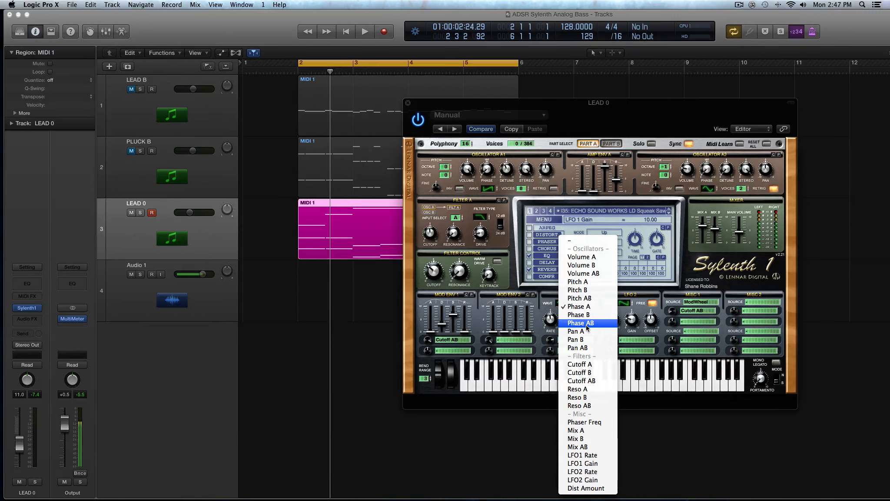
{"action": "left_click", "coordinate": [549, 333]}
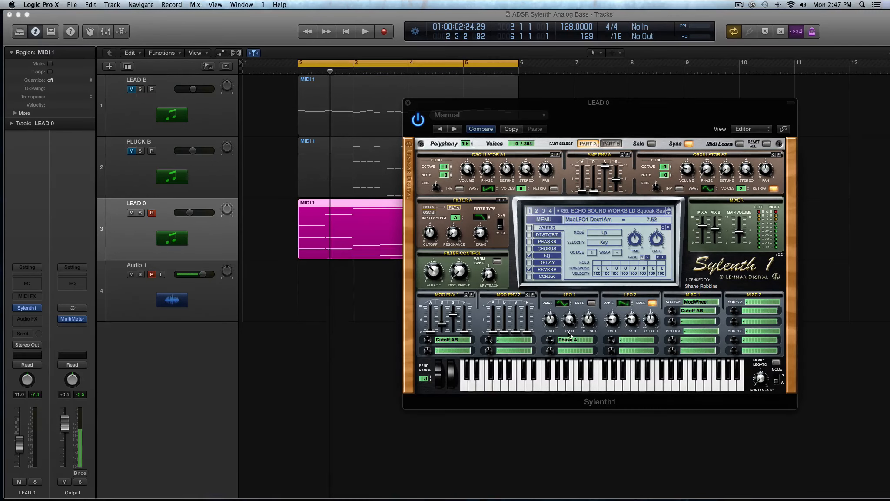
{"action": "left_click", "coordinate": [570, 339]}
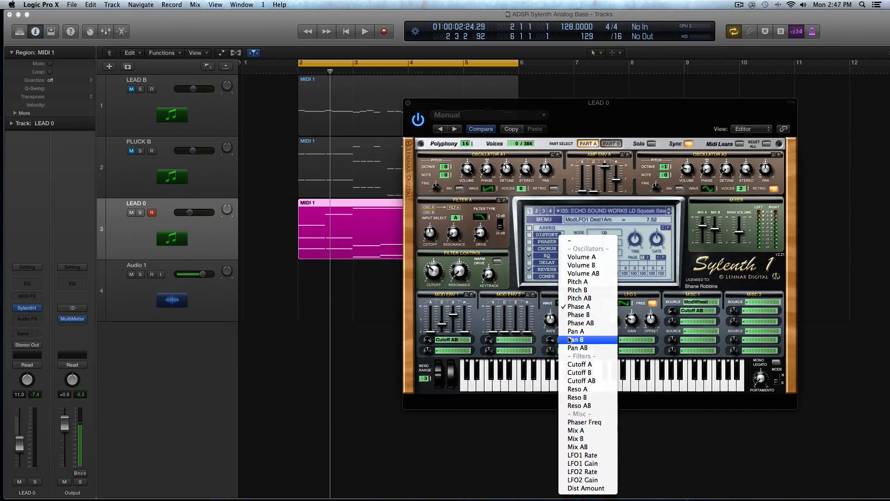
{"action": "left_click", "coordinate": [602, 329]}
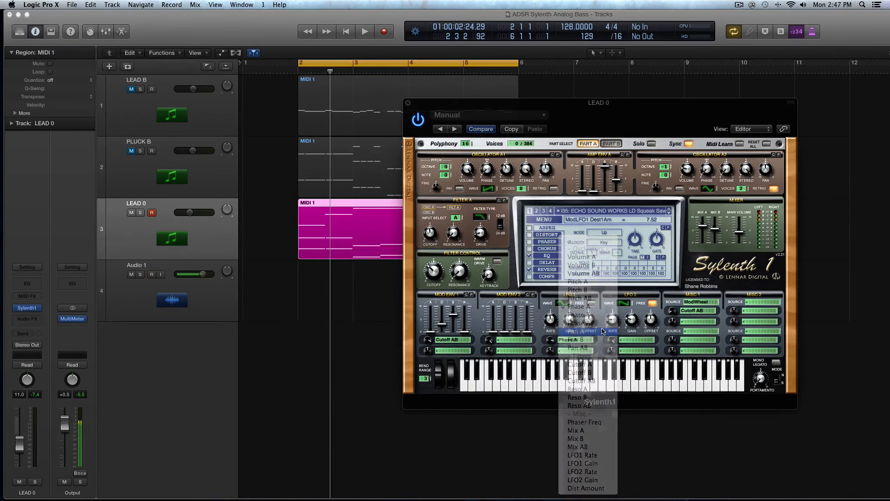
- Set LFO 1's first modulation amount to 10.00, play the panning effect with the rate at 1/2, and stop playback
{"action": "left_click", "coordinate": [551, 339]}
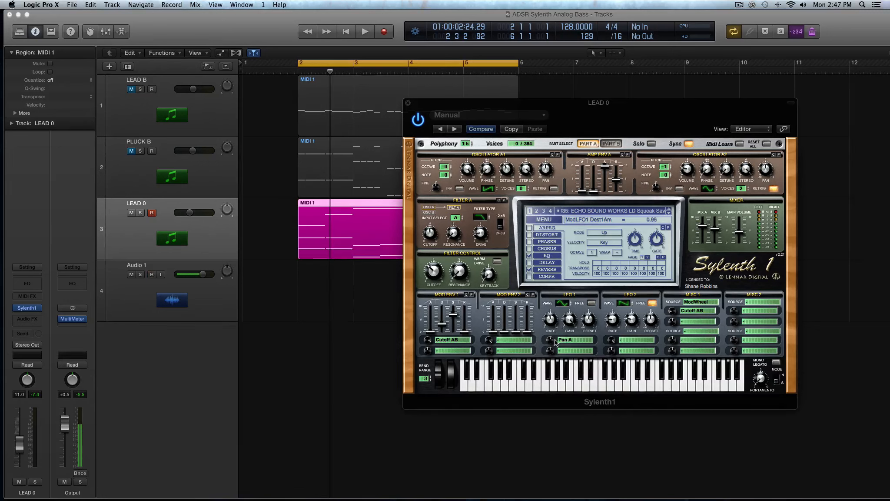
{"action": "left_click_drag", "start_coordinate": [552, 339], "coordinate": [554, 285]}
{"action": "key", "text": "space"}
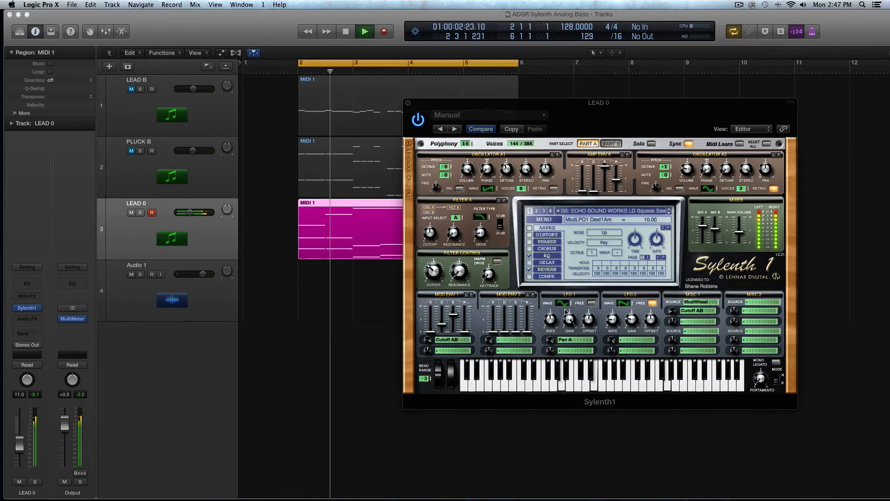
{"action": "left_click_drag", "start_coordinate": [551, 346], "coordinate": [550, 334]}
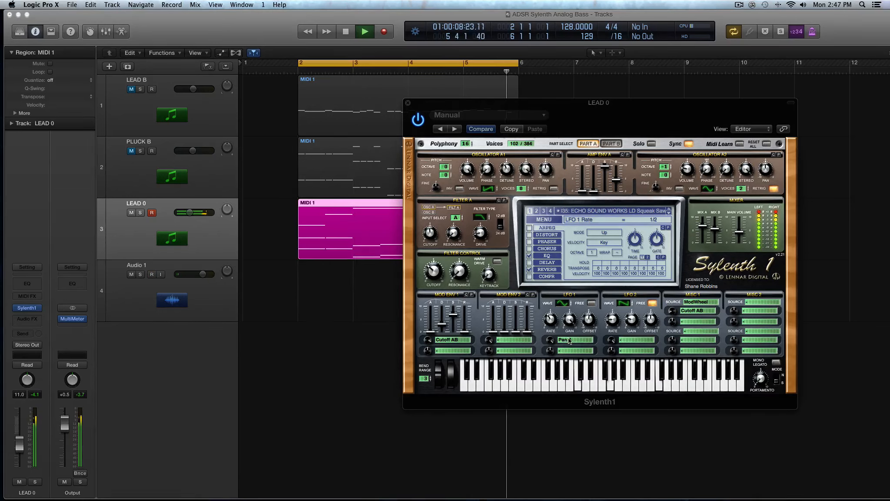
{"action": "key", "text": "space"}
- Route LFO 2's first modulation destination to Pan AB
{"action": "left_click", "coordinate": [633, 341]}
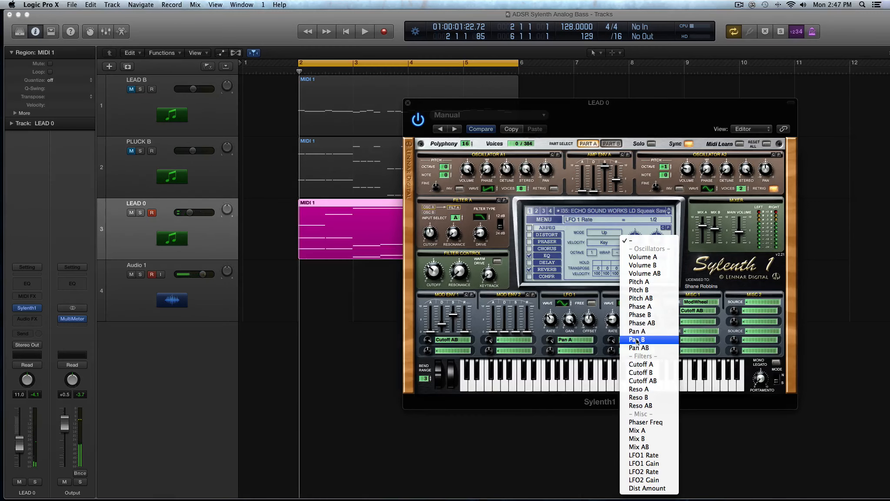
{"action": "left_click", "coordinate": [640, 347]}
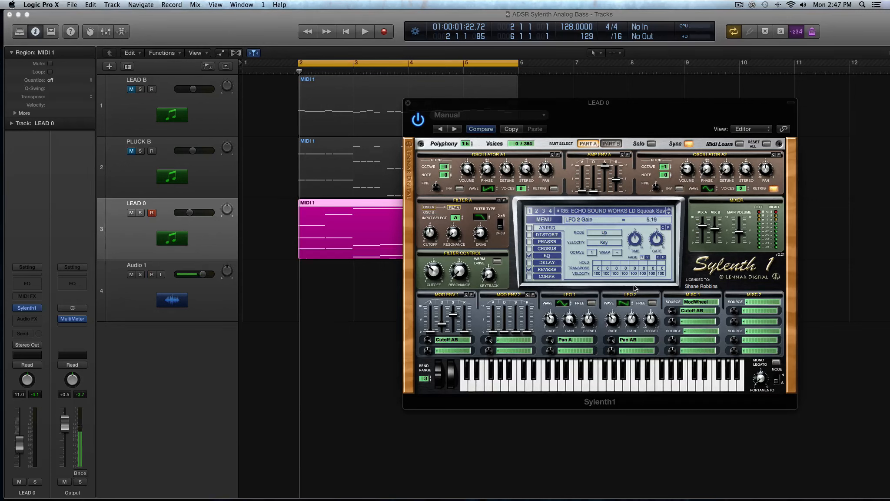
- Set LFO 2's waveform to HPulse and its Pan AB modulation amount to 3.05 while auditioning the combined panning
{"action": "left_click_drag", "start_coordinate": [570, 320], "coordinate": [571, 365]}
{"action": "left_click_drag", "start_coordinate": [627, 302], "coordinate": [628, 292]}
{"action": "key", "text": "space"}
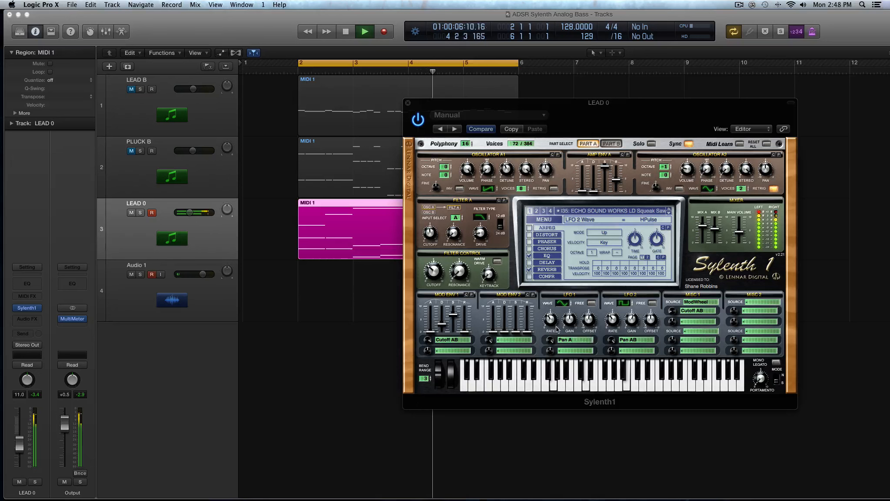
{"action": "key", "text": "space"}
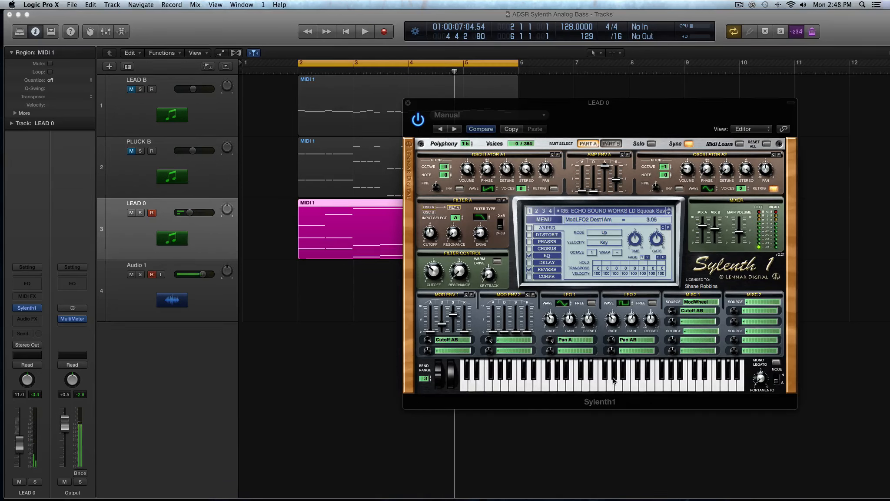
- Set LFO 1's Pan A modulation amount to 2.76 and step LFO 2's waveform past Pulse during playback
{"action": "left_click_drag", "start_coordinate": [553, 340], "coordinate": [554, 376]}
{"action": "key", "text": "space"}
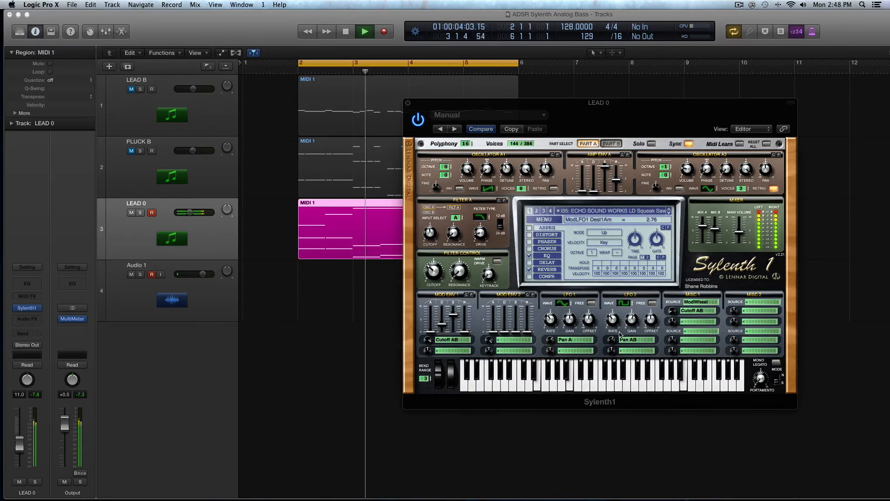
{"action": "left_click", "coordinate": [623, 304]}
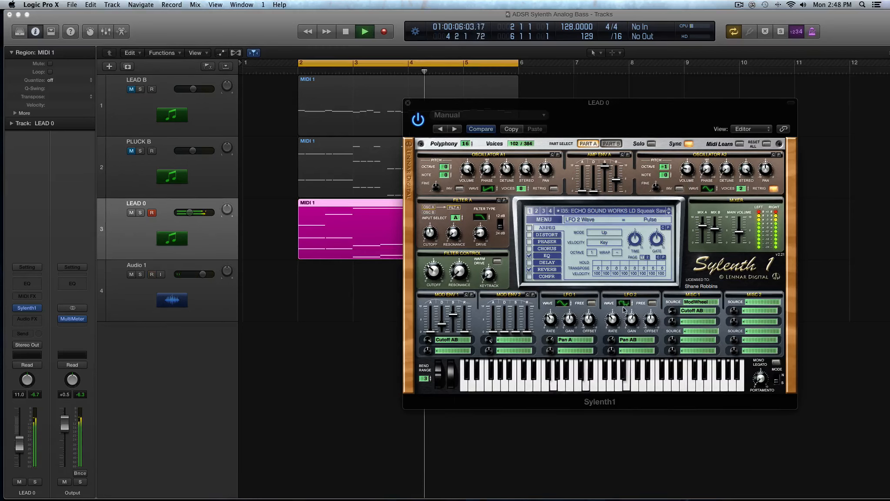
{"action": "left_click", "coordinate": [623, 305]}
- During playback, set LFO 1's gain to 6.57 and the first modulation amounts to 3.71 for LFO 2 and 4.19 for LFO 1
{"action": "left_click_drag", "start_coordinate": [630, 321], "coordinate": [630, 314]}
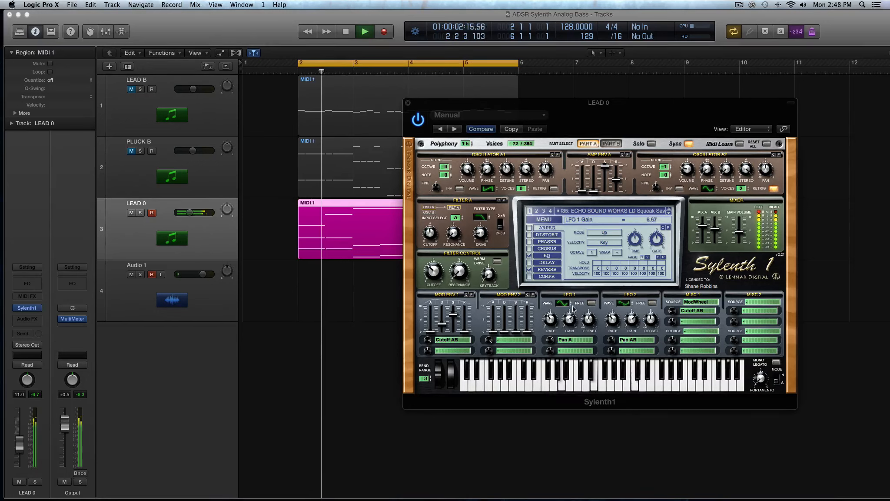
{"action": "left_click_drag", "start_coordinate": [611, 339], "coordinate": [614, 332]}
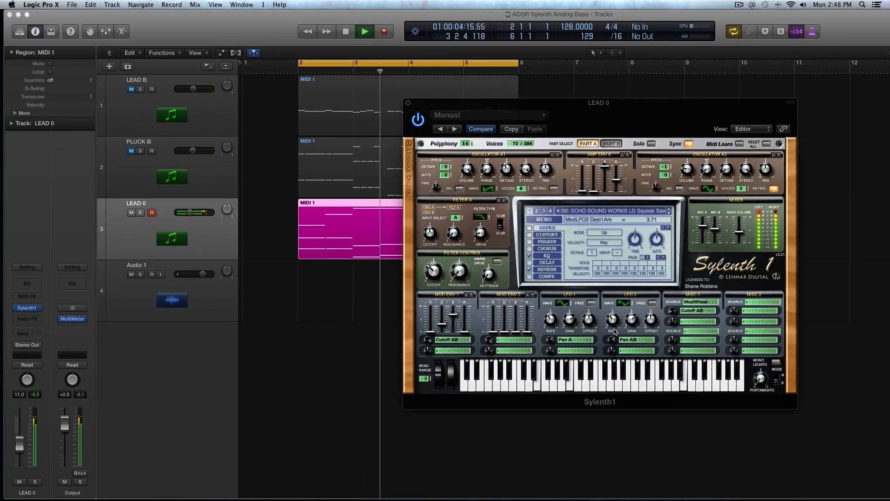
{"action": "left_click_drag", "start_coordinate": [551, 340], "coordinate": [551, 321]}
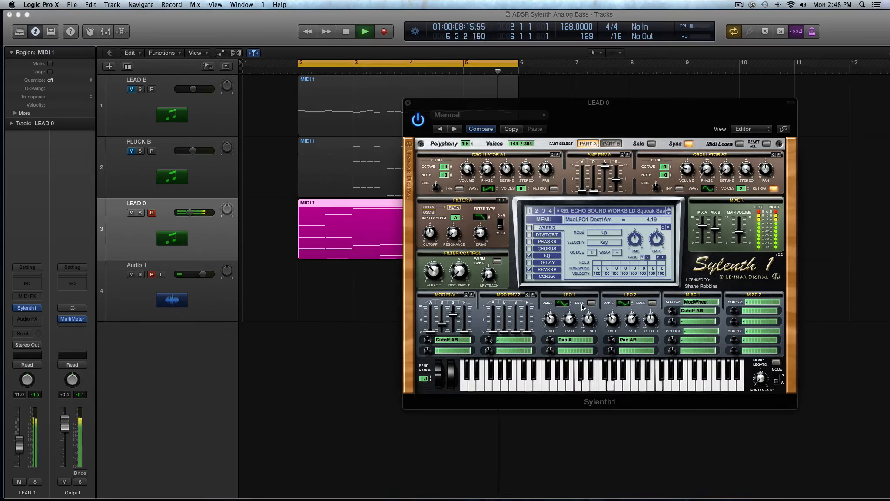
{"action": "key", "text": "space"}
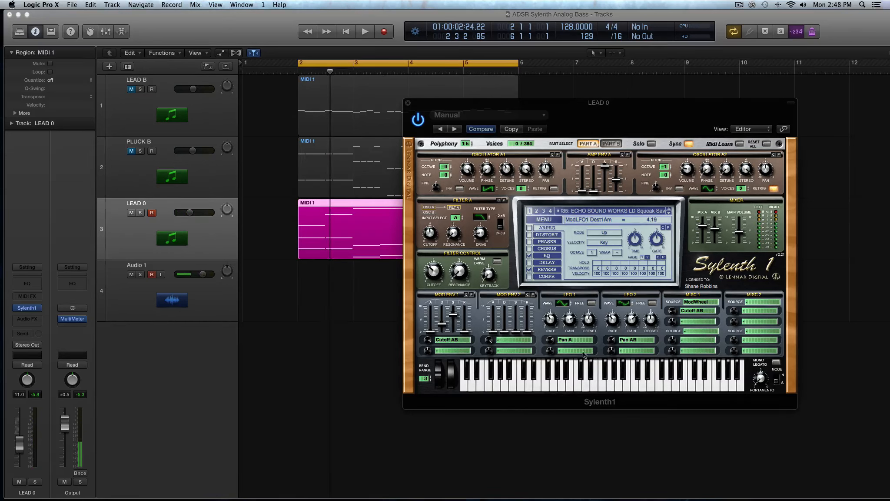
- Set LFO 1's first modulation amount to -3.43 and audition both LFOs in Free mode with LFO 2's rate at 0.24 Hz
{"action": "left_click_drag", "start_coordinate": [551, 341], "coordinate": [551, 377]}
{"action": "key", "text": "space"}
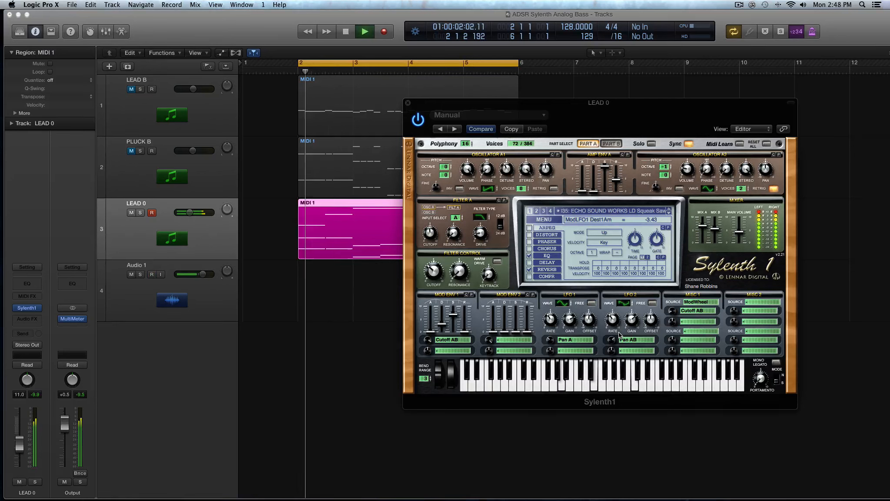
{"action": "left_click", "coordinate": [592, 303]}
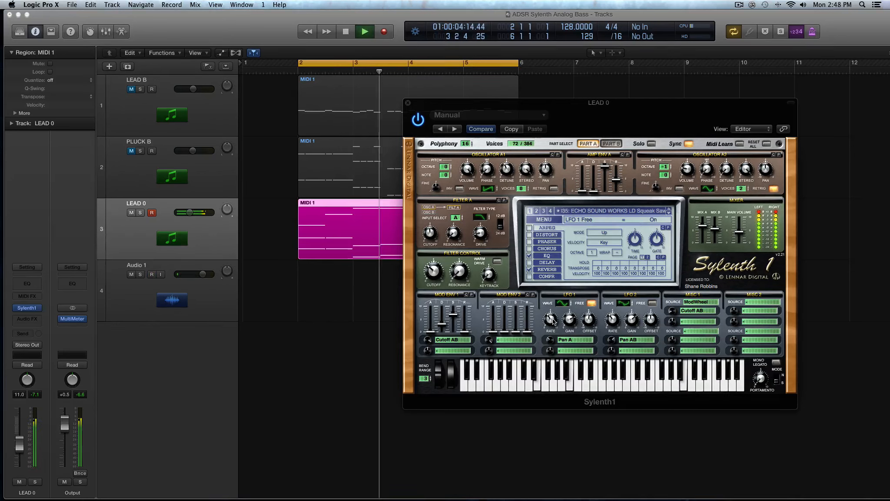
{"action": "left_click", "coordinate": [652, 303]}
{"action": "left_click_drag", "start_coordinate": [611, 334], "coordinate": [610, 336]}
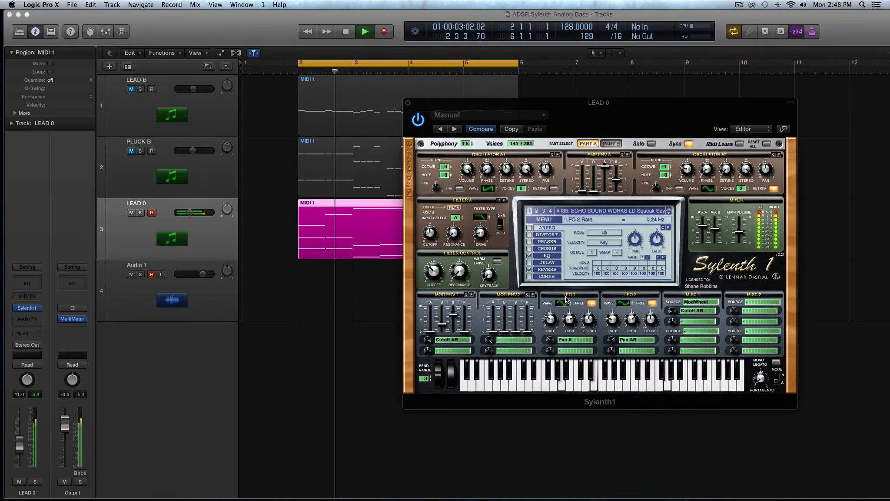
{"action": "key", "text": "space"}
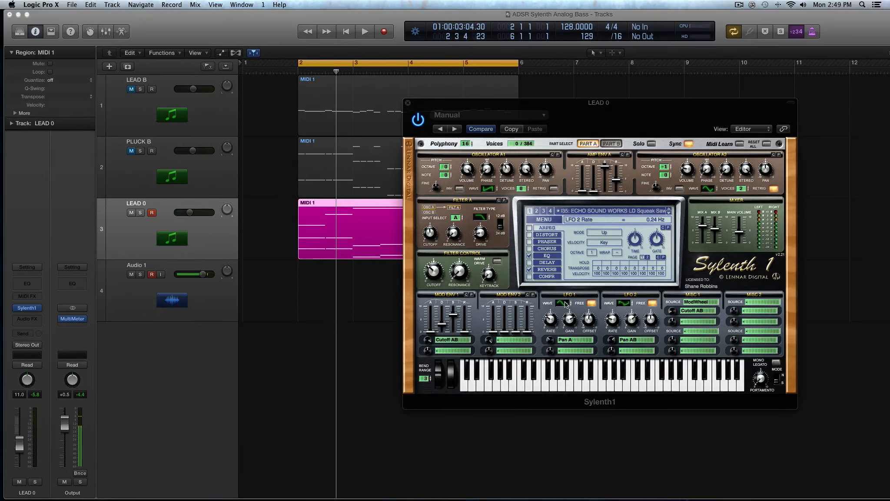
- Turn off Free mode on both LFO 1 and LFO 2
{"action": "left_click", "coordinate": [589, 304]}
{"action": "left_click", "coordinate": [652, 304]}
{"action": "left_click", "coordinate": [582, 340]}
{"action": "left_click", "coordinate": [561, 341]}
{"action": "left_click", "coordinate": [565, 342]}
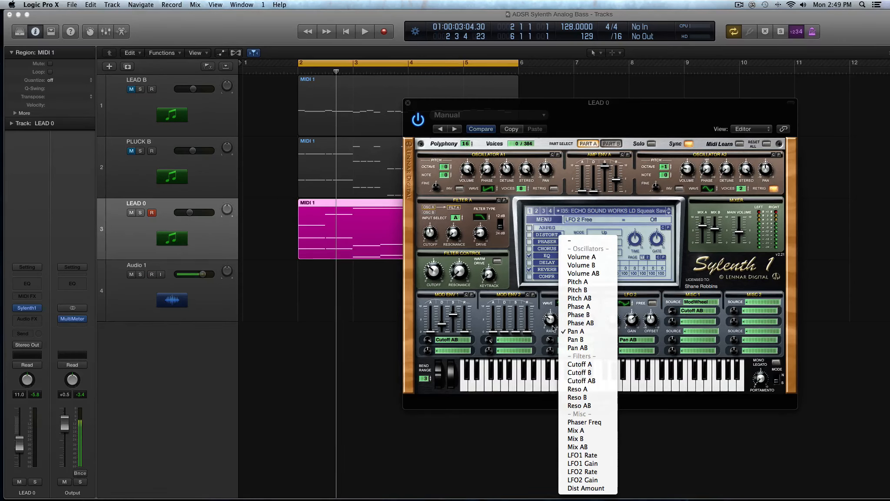
{"action": "left_click", "coordinate": [550, 332]}
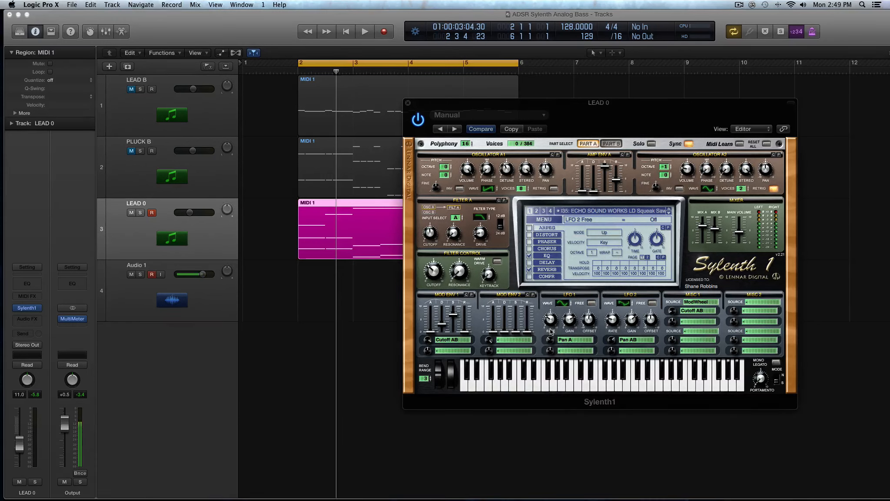
{"action": "left_click", "coordinate": [570, 341]}
{"action": "left_click", "coordinate": [648, 332]}
- Move the Sylenth1 window further down over the arrangement and clear LFO 2's first modulation destination
{"action": "left_click_drag", "start_coordinate": [424, 103], "coordinate": [318, 138]}
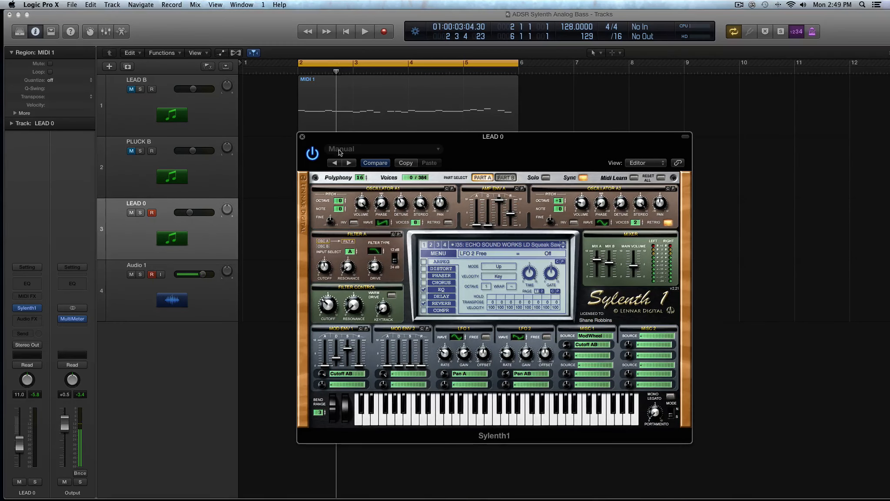
{"action": "left_click", "coordinate": [474, 375]}
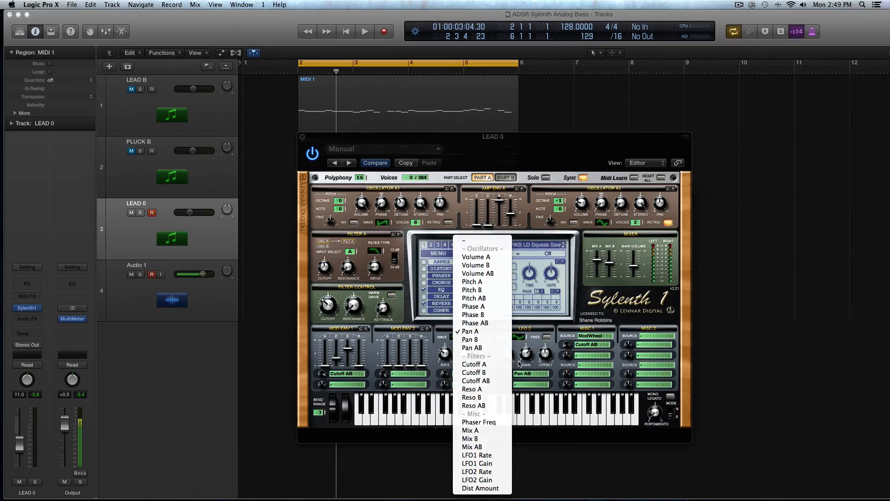
{"action": "left_click", "coordinate": [528, 373]}
{"action": "left_click", "coordinate": [526, 240]}
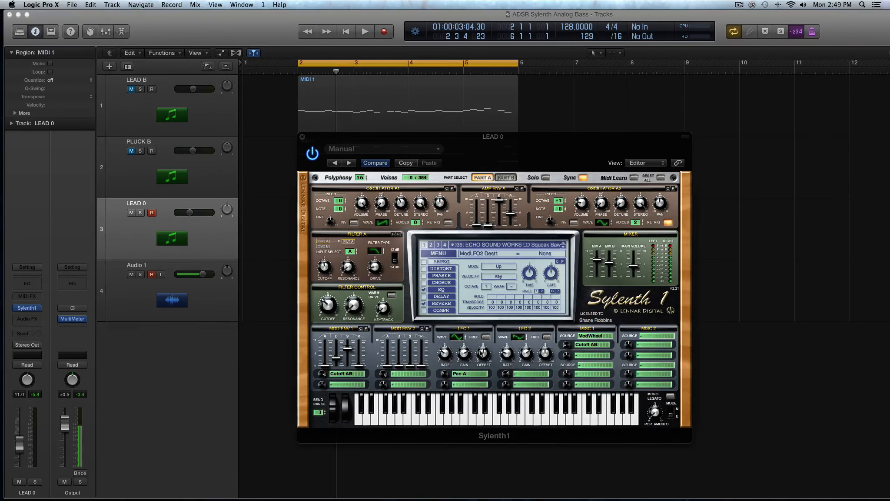
- Switch LFO 1's first modulation destination from Pan A to Cutoff B
{"action": "mouse_move", "coordinate": [464, 360]}
{"action": "left_click", "coordinate": [479, 368]}
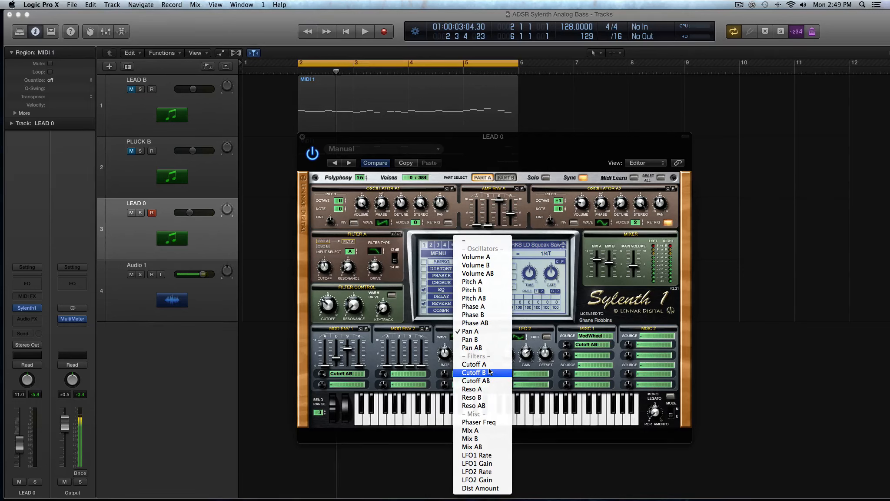
{"action": "left_click", "coordinate": [490, 372]}
{"action": "left_click", "coordinate": [483, 374]}
{"action": "left_click", "coordinate": [397, 217]}
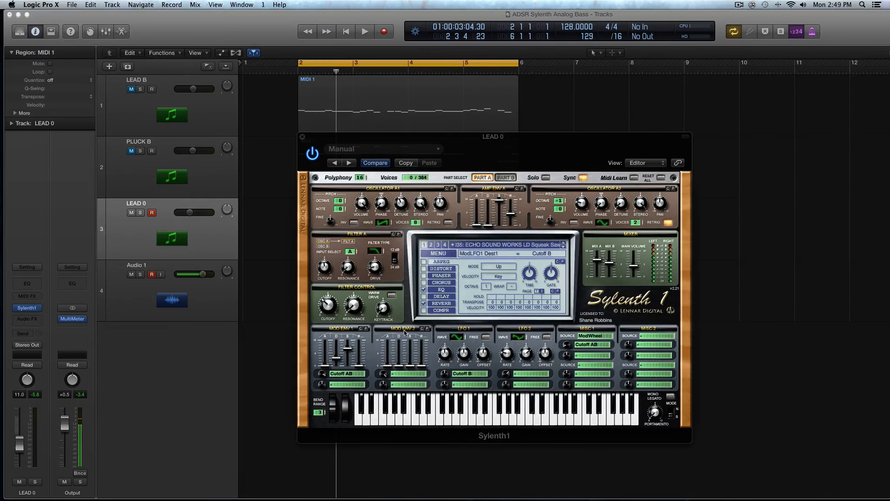
- Switch to Part B to examine its Filter B section, and return to Part A
{"action": "left_click", "coordinate": [467, 374]}
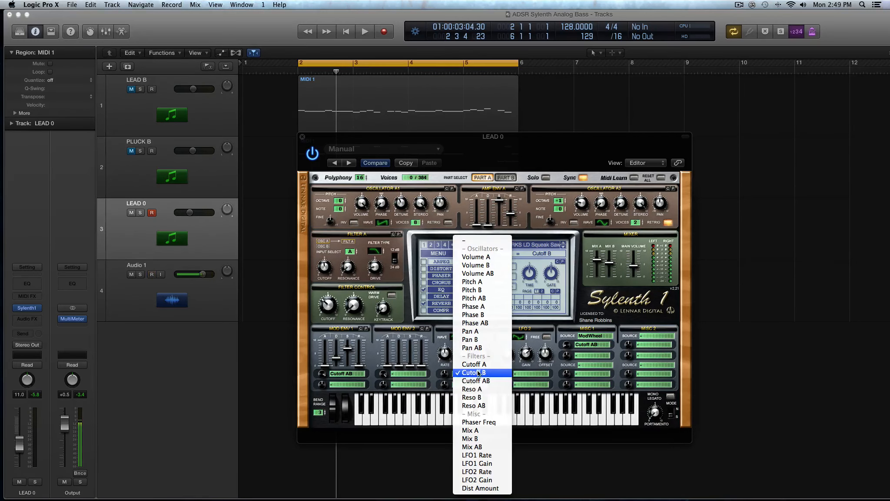
{"action": "left_click", "coordinate": [468, 373]}
{"action": "left_click", "coordinate": [506, 178]}
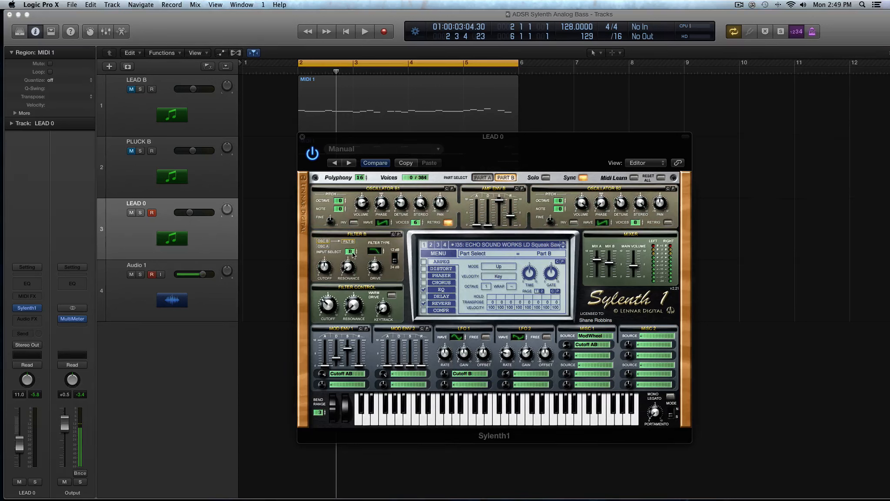
{"action": "left_click", "coordinate": [483, 178]}
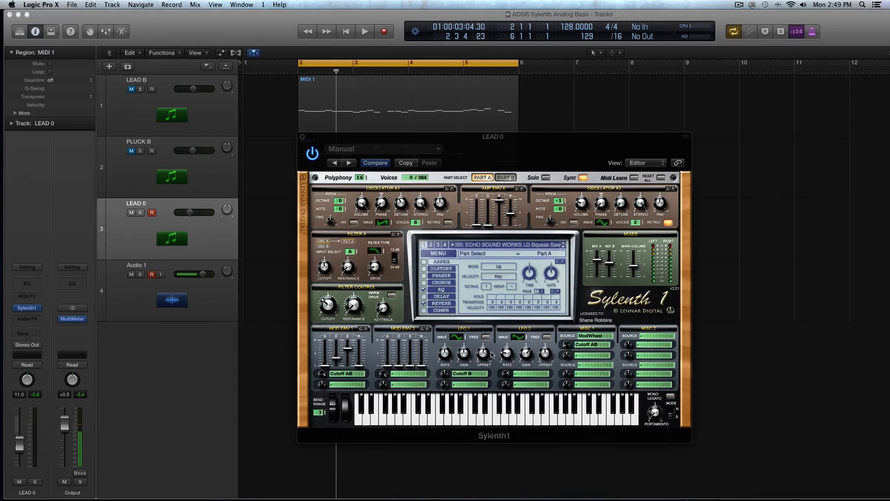
- Route LFO 1's first destination to Cutoff AB, set its gain to 7.86, and start playback
{"action": "left_click", "coordinate": [472, 376]}
{"action": "left_click", "coordinate": [474, 383]}
{"action": "left_click_drag", "start_coordinate": [445, 373], "coordinate": [467, 335]}
{"action": "key", "text": "space"}
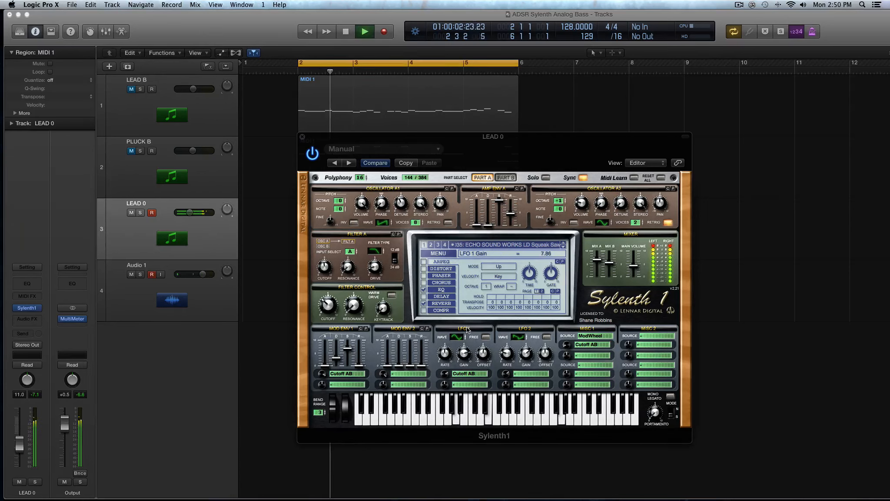
- During playback, step LFO 1's waveform through Triangle to Pulse and set its rate to 1/8T
{"action": "left_click", "coordinate": [457, 337]}
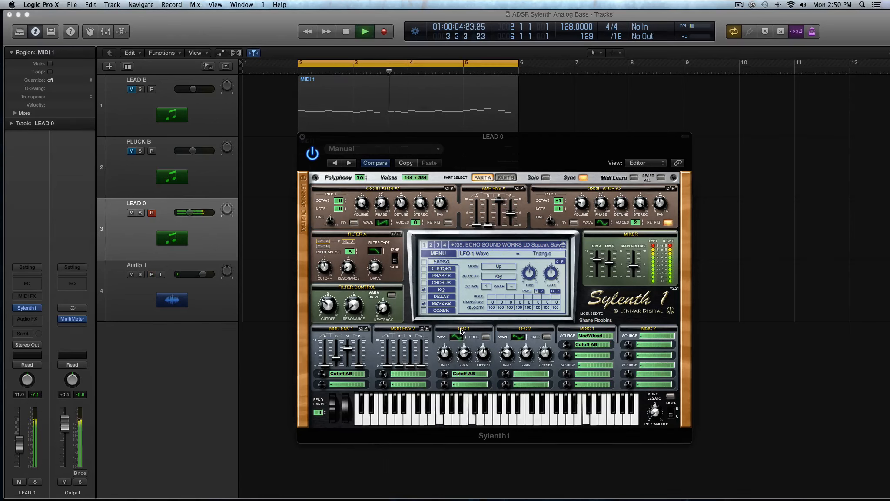
{"action": "left_click", "coordinate": [459, 336]}
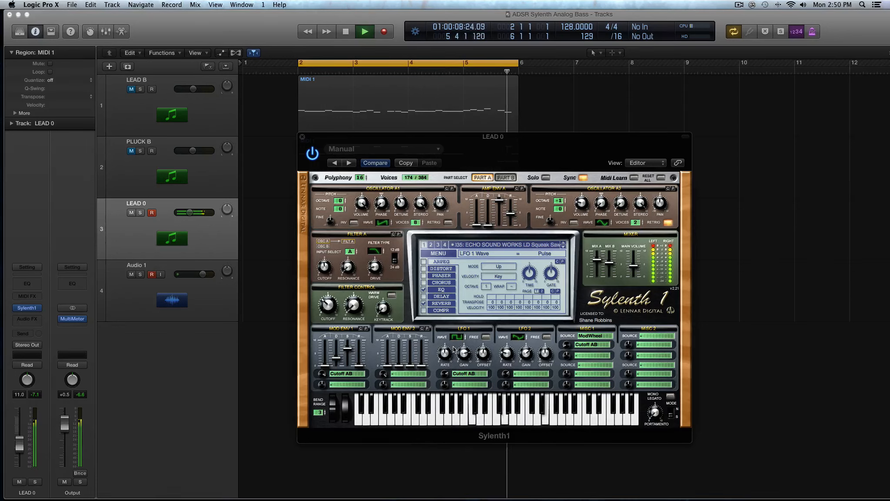
{"action": "left_click", "coordinate": [459, 335]}
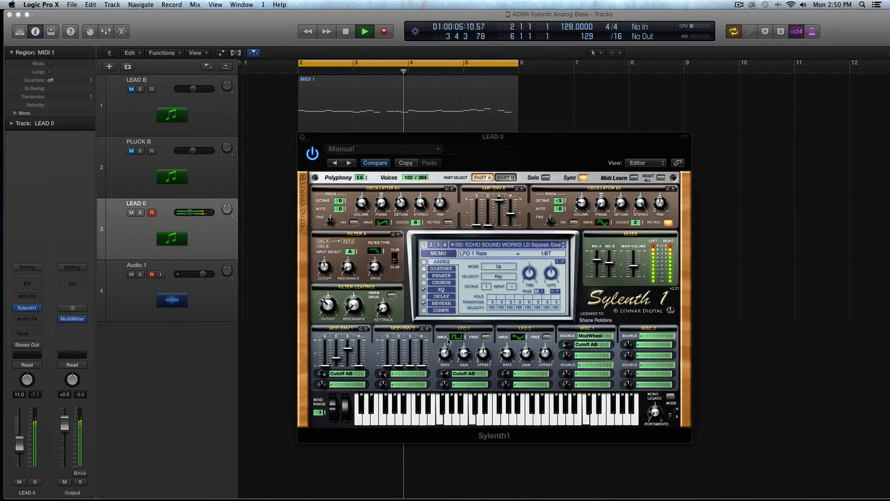
- Change LFO 1's rate to 1/1T and its offset to 6.57 while the cutoff modulation plays
{"action": "left_click", "coordinate": [445, 356]}
{"action": "left_click_drag", "start_coordinate": [445, 356], "coordinate": [445, 365]}
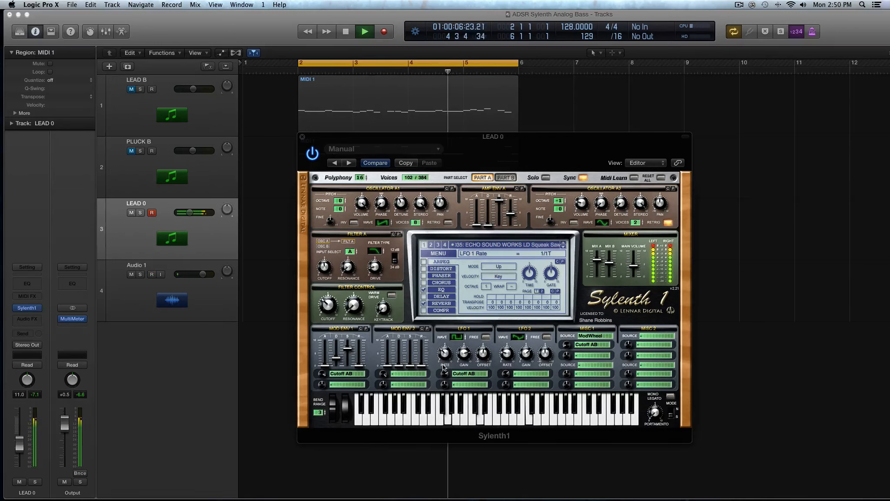
{"action": "left_click", "coordinate": [484, 354]}
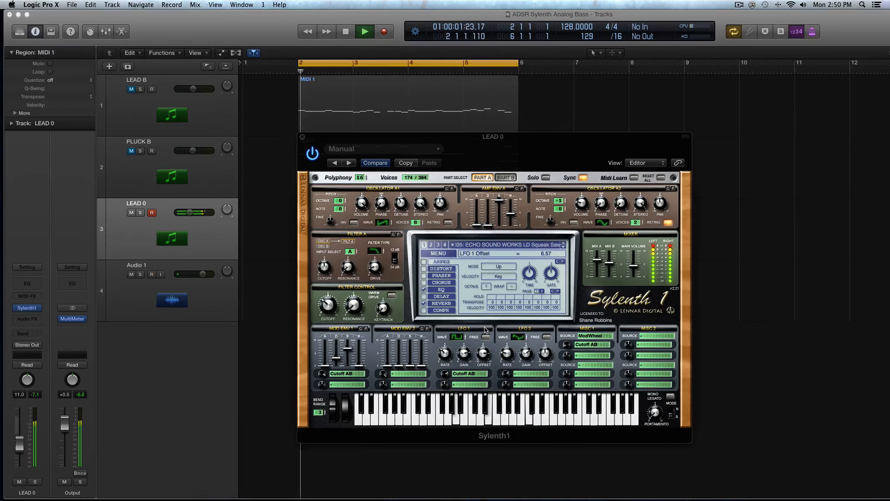
- Change LFO 1's waveform to Lorenz, adjust its rate, and set its cutoff modulation amount to 9.00
{"action": "left_click", "coordinate": [457, 336]}
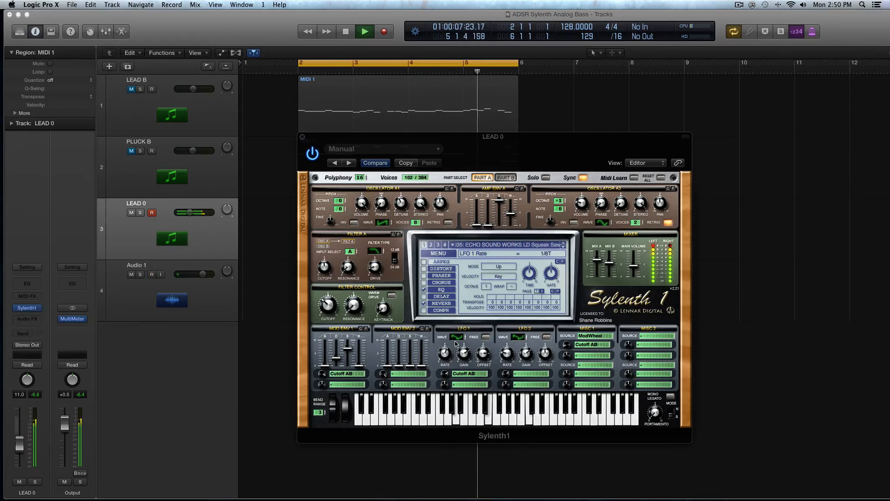
{"action": "mouse_move", "coordinate": [463, 354]}
{"action": "left_mouse_down"}
{"action": "mouse_move", "coordinate": [463, 402]}
{"action": "mouse_move", "coordinate": [465, 335]}
{"action": "mouse_move", "coordinate": [465, 352]}
{"action": "left_mouse_up"}
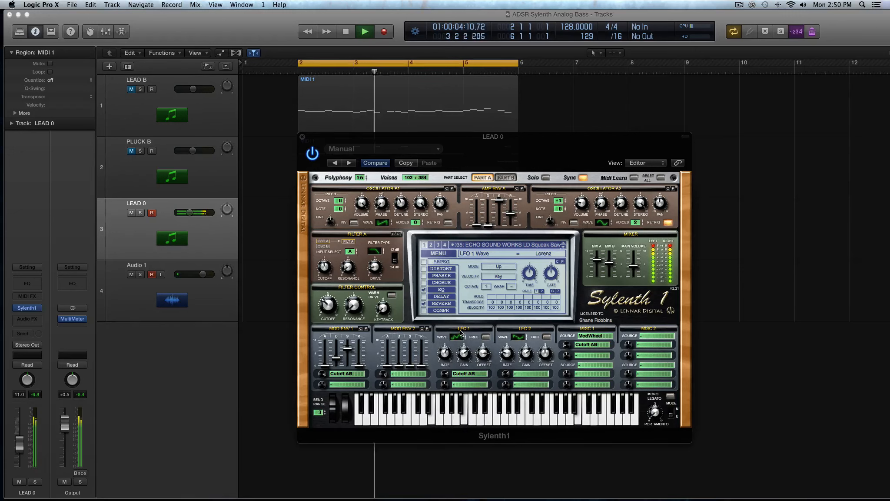
{"action": "left_click", "coordinate": [461, 333]}
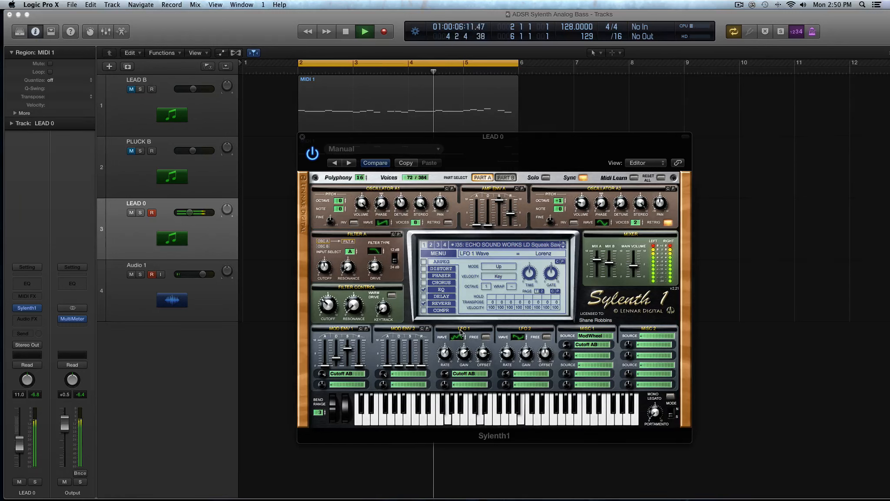
{"action": "left_click_drag", "start_coordinate": [464, 353], "coordinate": [447, 368]}
{"action": "left_click", "coordinate": [445, 373]}
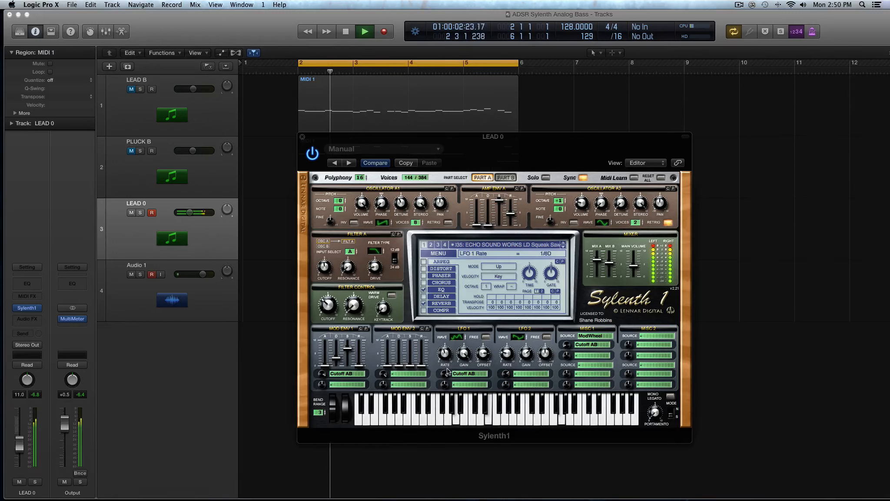
- Route LFO 1's first destination to Cutoff A, solo Part A, and audition the filter modulation
{"action": "left_click", "coordinate": [460, 374]}
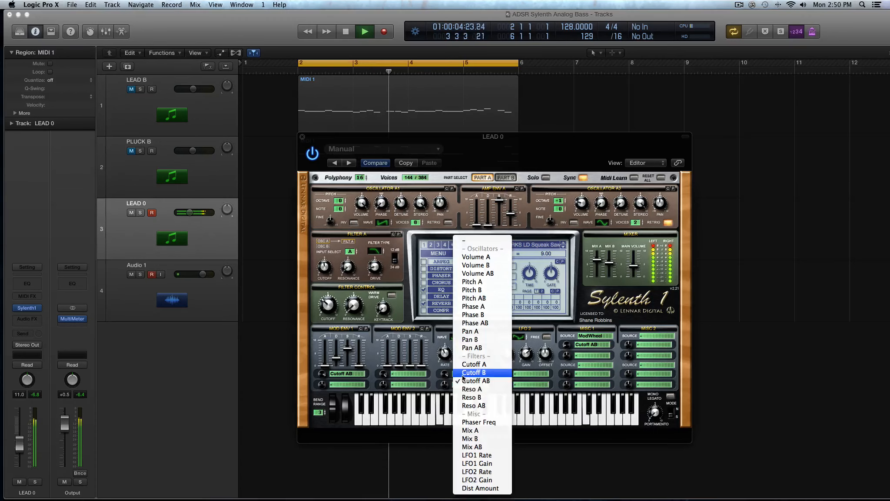
{"action": "left_click", "coordinate": [473, 364]}
{"action": "left_click", "coordinate": [546, 178]}
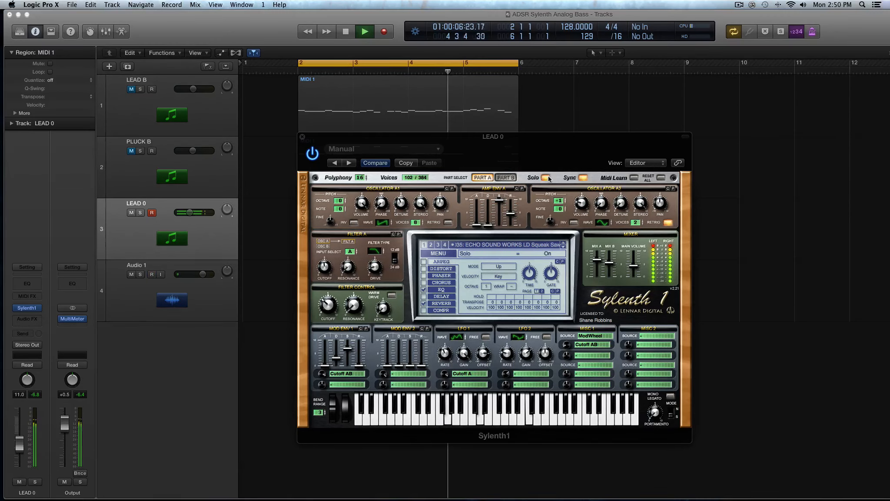
{"action": "left_click", "coordinate": [459, 375]}
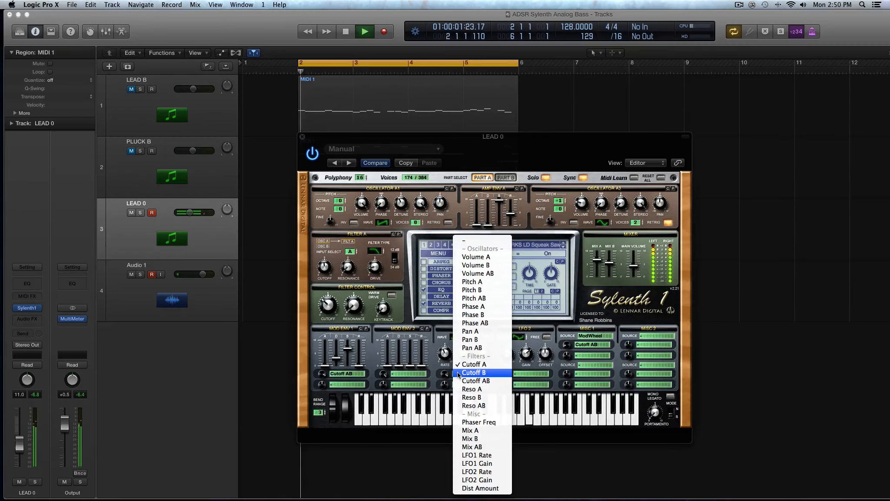
{"action": "left_click", "coordinate": [518, 357]}
{"action": "key", "text": "space"}
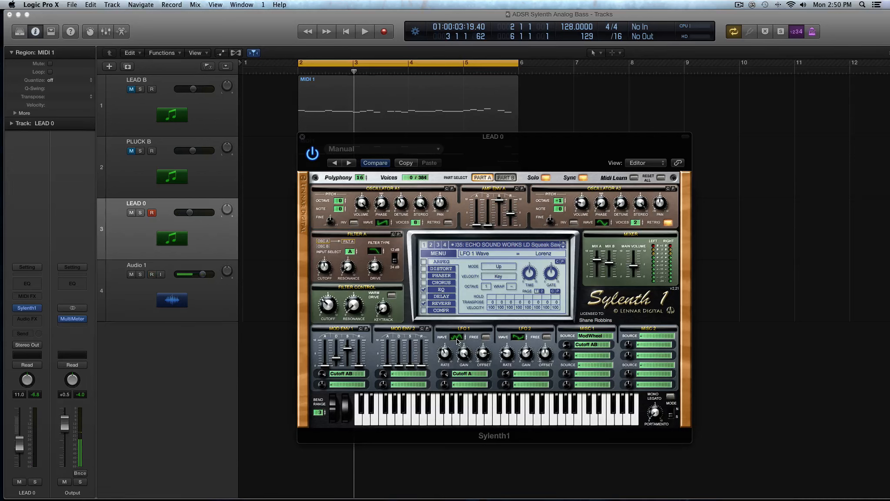
{"action": "key", "text": "space"}
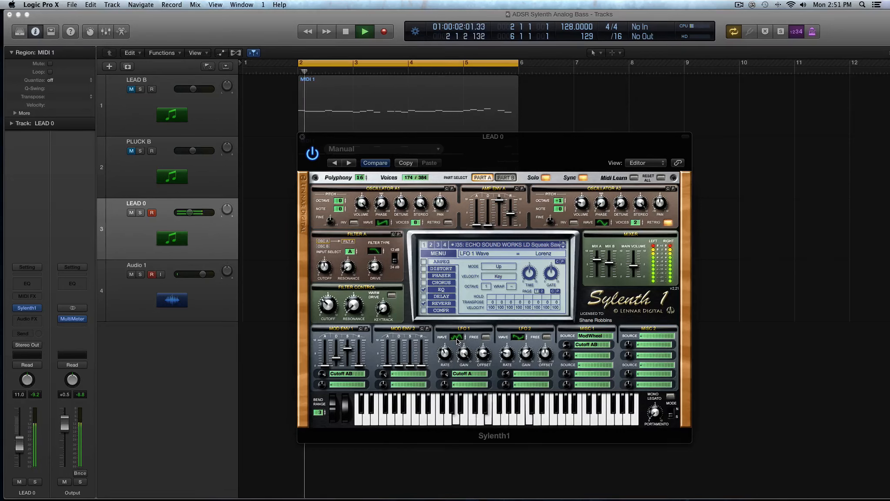
{"action": "key", "text": "space"}
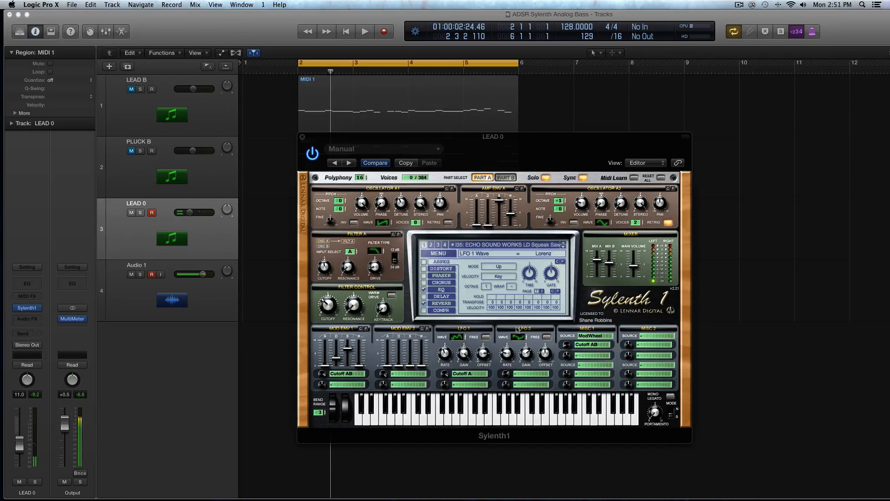
- Set LFO 1's waveform to Sine, route its first destination to Reso A, and vary its rate during playback
{"action": "left_click", "coordinate": [457, 374]}
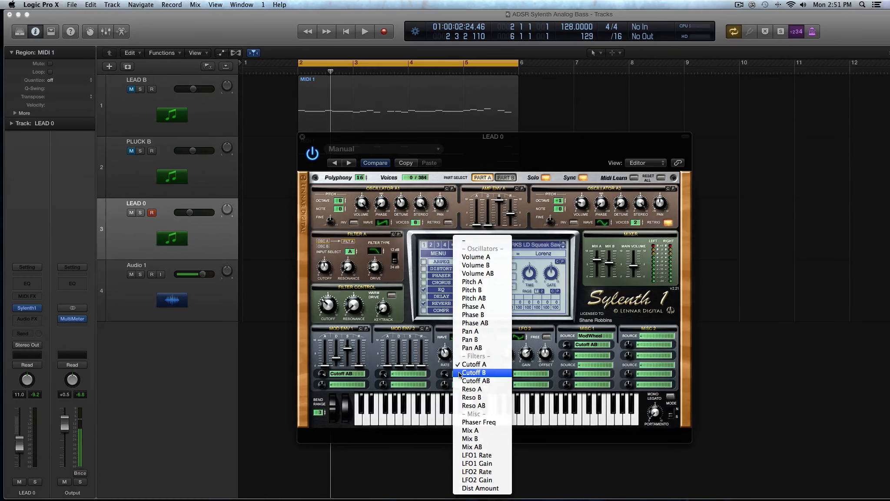
{"action": "left_click", "coordinate": [426, 384]}
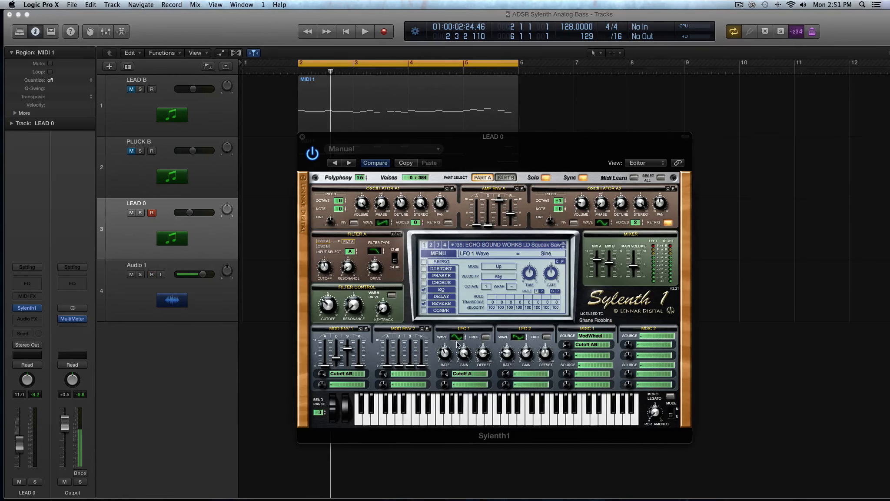
{"action": "left_click", "coordinate": [464, 373]}
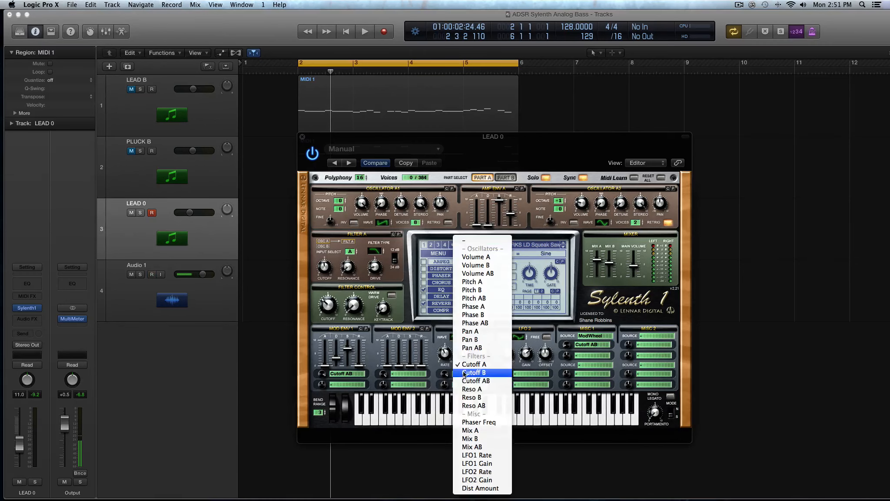
{"action": "left_click", "coordinate": [483, 389]}
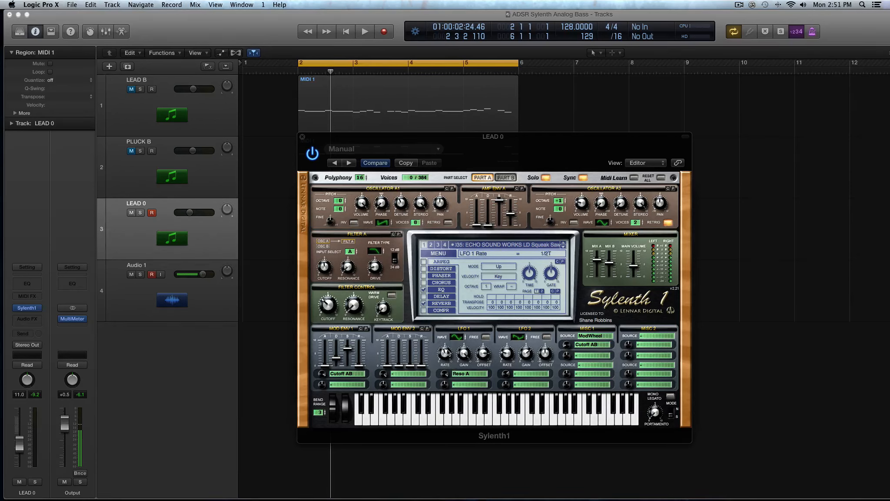
{"action": "key", "text": "space"}
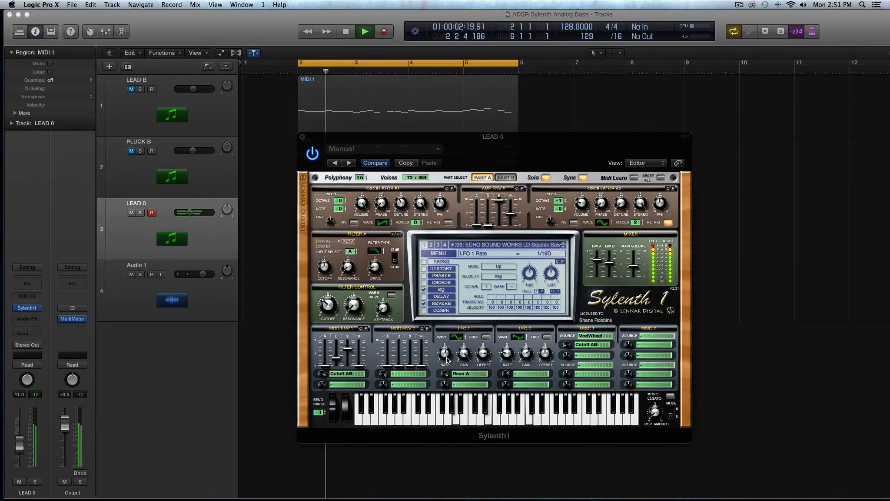
{"action": "left_click_drag", "start_coordinate": [449, 348], "coordinate": [462, 374]}
- Route LFO 1's first destination to Reso AB and audition it with the LFO gain at 2.62
{"action": "left_click", "coordinate": [462, 374]}
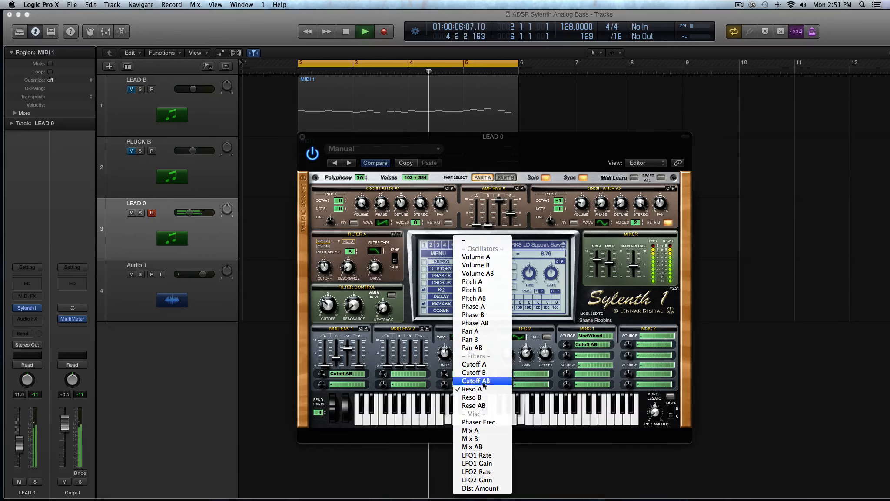
{"action": "left_click", "coordinate": [491, 403]}
{"action": "key", "text": "space"}
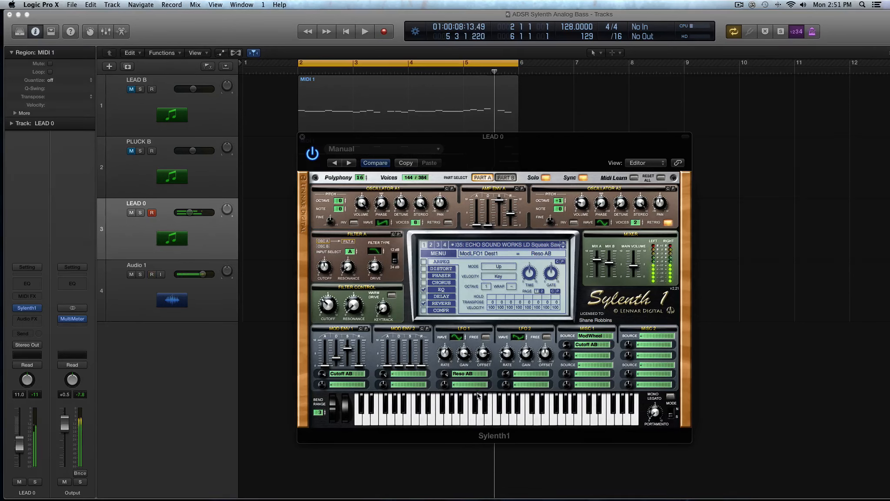
{"action": "key", "text": "space"}
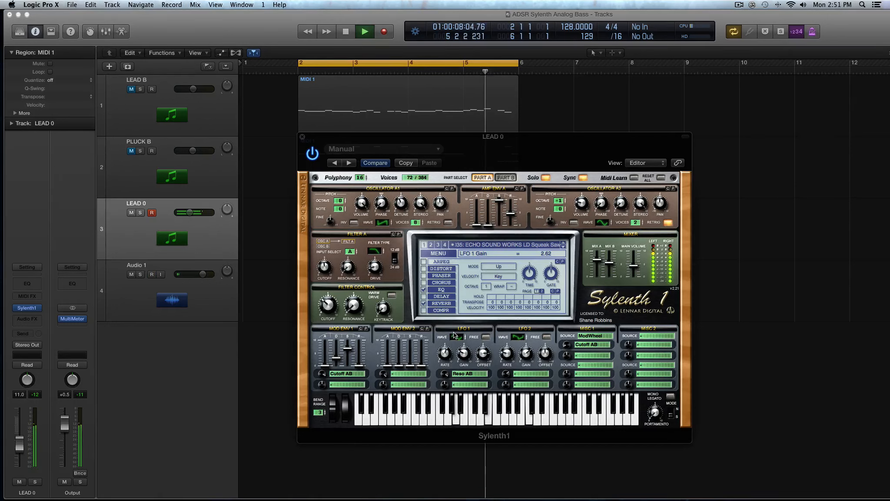
{"action": "key", "text": "space"}
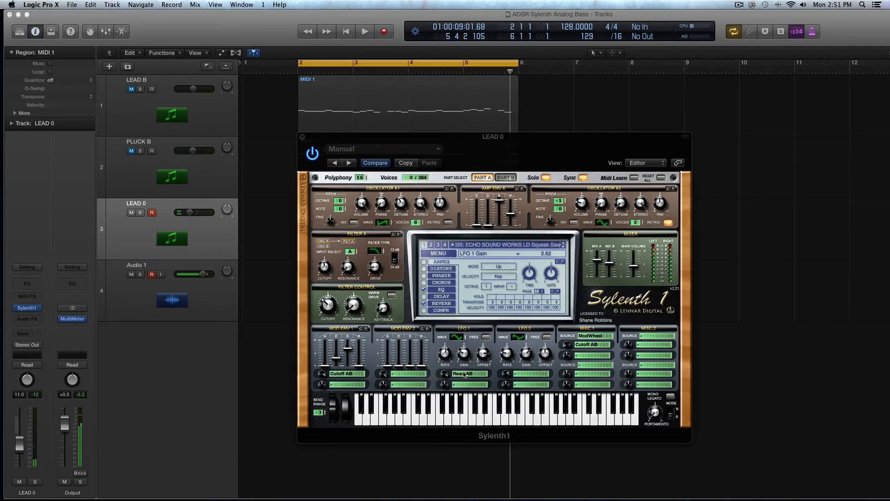
{"action": "left_click", "coordinate": [464, 374]}
{"action": "left_click", "coordinate": [452, 370]}
{"action": "left_click", "coordinate": [465, 376]}
{"action": "left_click", "coordinate": [465, 374]}
{"action": "left_click", "coordinate": [466, 373]}
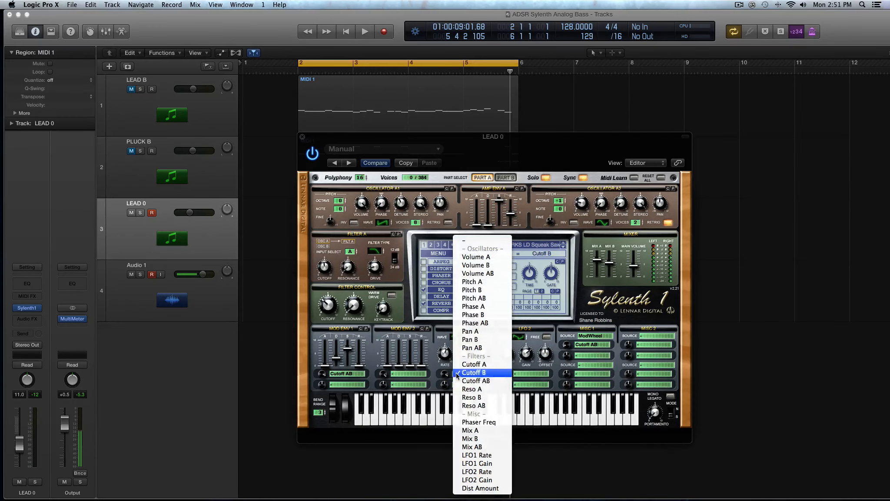
{"action": "left_click", "coordinate": [478, 406]}
- During playback, raise LFO 1's gain to 7.19 and audition the Saw and Pulse waveforms on the resonance before returning to Sine
{"action": "key", "text": "space"}
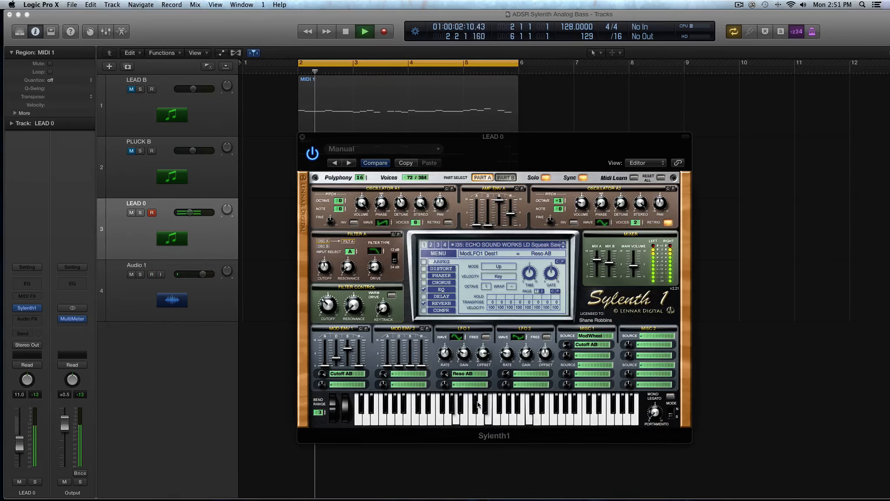
{"action": "left_click_drag", "start_coordinate": [464, 354], "coordinate": [463, 339]}
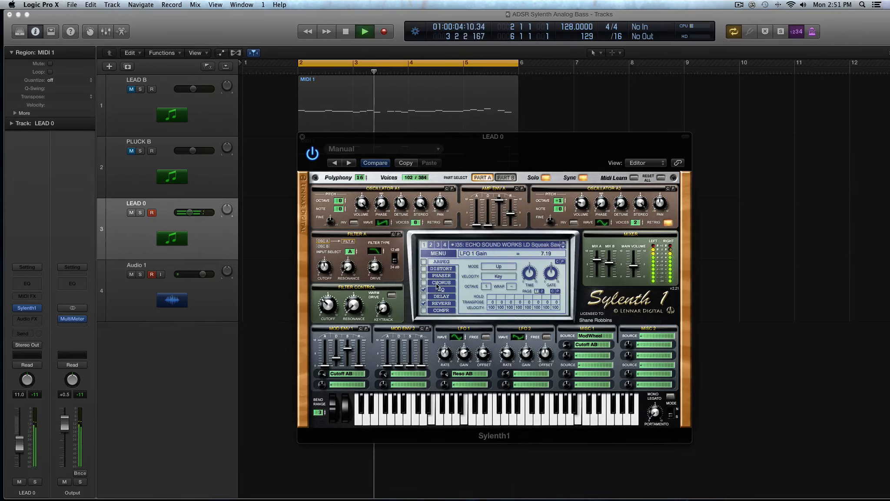
{"action": "left_click", "coordinate": [461, 336]}
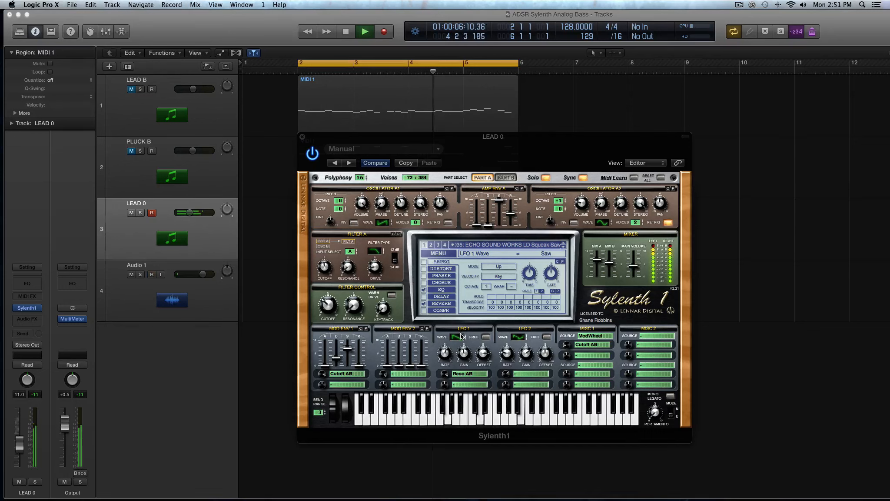
{"action": "left_click", "coordinate": [461, 336]}
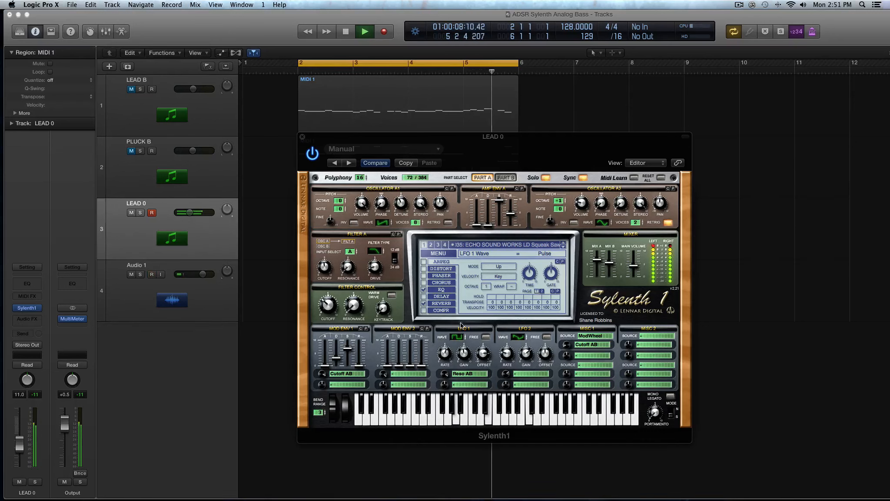
{"action": "left_click", "coordinate": [458, 337]}
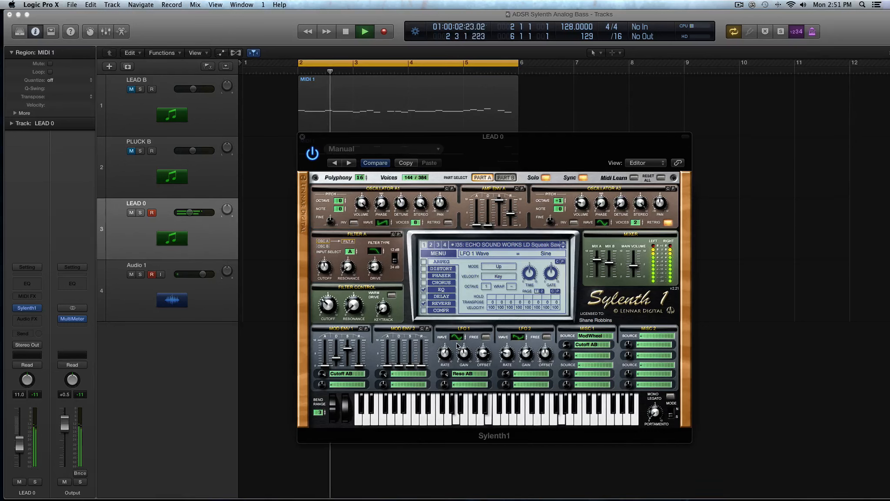
{"action": "key", "text": "space"}
- Route LFO 1's first destination to Phaser Freq, enable the Phaser effect, and show its settings
{"action": "left_click", "coordinate": [463, 374]}
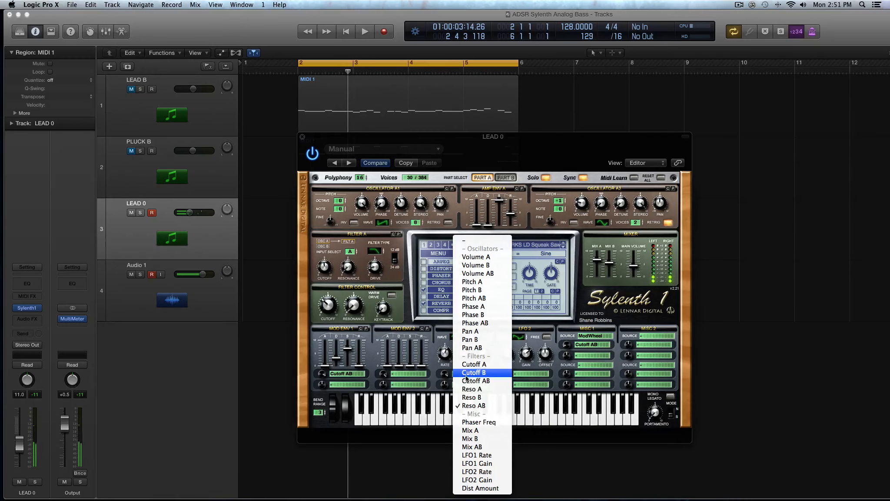
{"action": "left_click", "coordinate": [487, 425]}
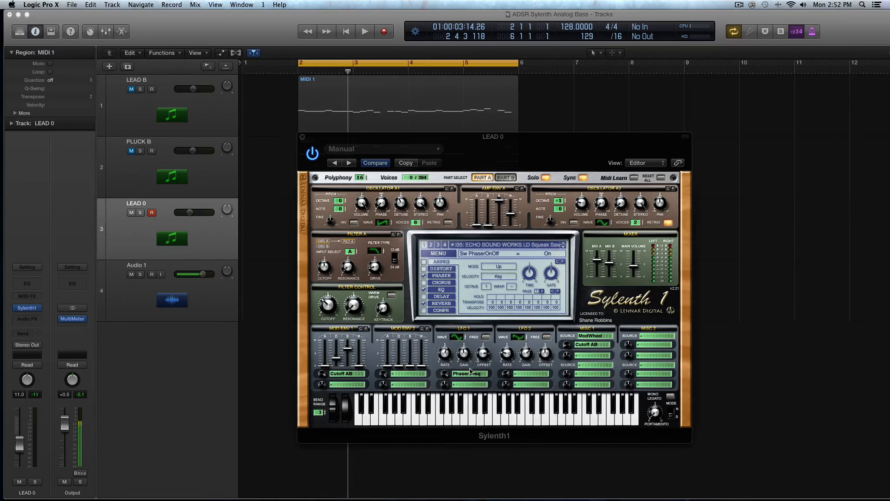
{"action": "left_click", "coordinate": [471, 371]}
{"action": "left_click", "coordinate": [449, 342]}
{"action": "left_click", "coordinate": [440, 275]}
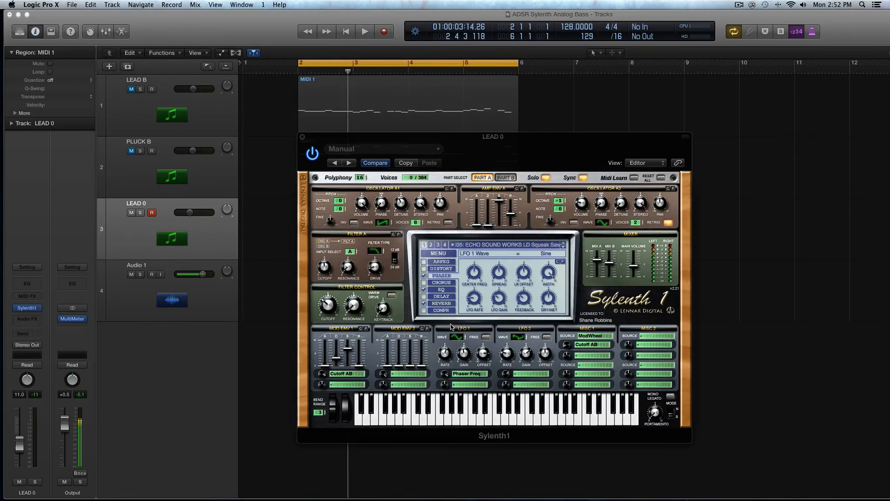
- During playback, adjust the phaser modulation amount, set LFO 1's rate to 1/1, and set its gain to 6.38
{"action": "key", "text": "space"}
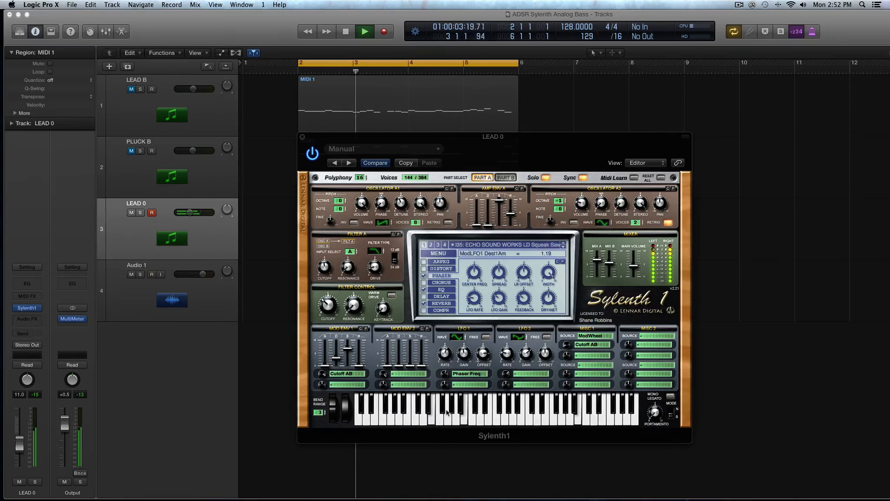
{"action": "left_click_drag", "start_coordinate": [447, 413], "coordinate": [445, 397]}
{"action": "left_click_drag", "start_coordinate": [444, 353], "coordinate": [450, 386]}
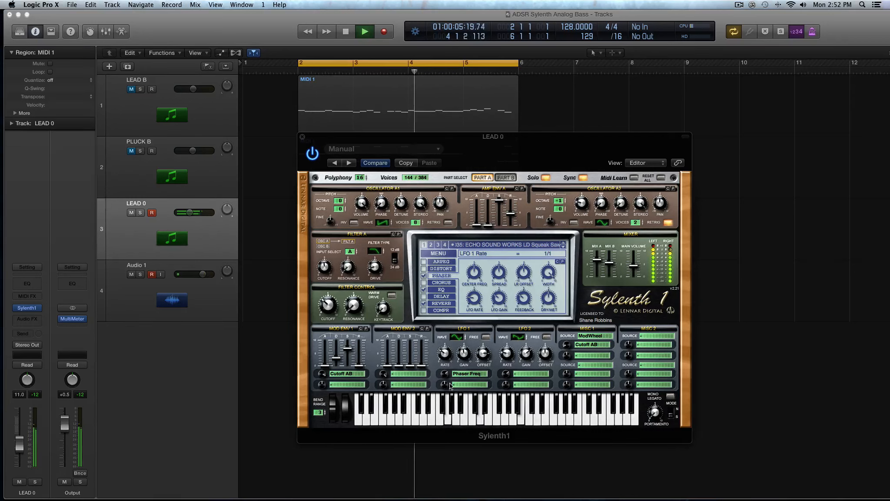
{"action": "left_click_drag", "start_coordinate": [463, 354], "coordinate": [466, 342]}
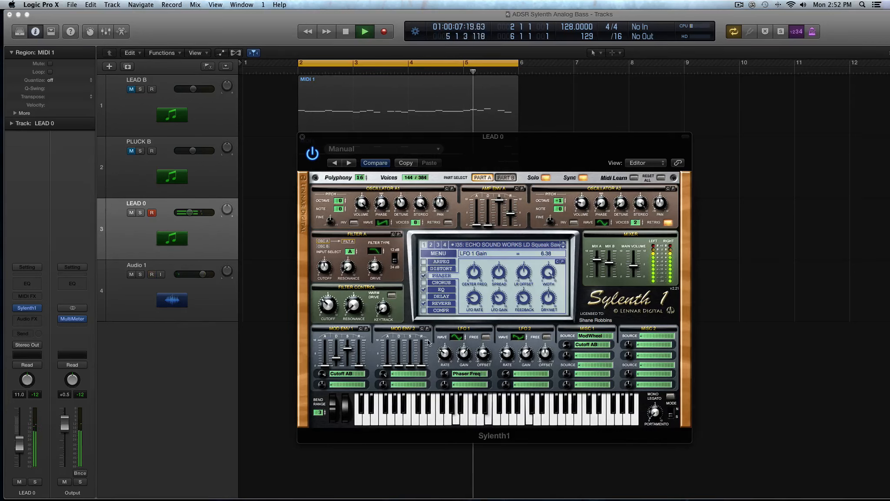
- Compare the playing sound without LFO 1's first destination and with it routed to Phaser Freq again
{"action": "left_click", "coordinate": [463, 373]}
{"action": "left_click", "coordinate": [465, 240]}
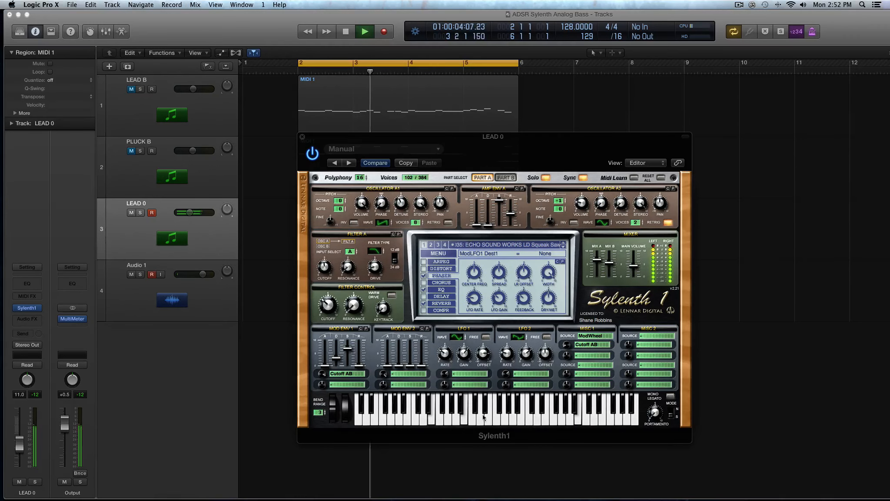
{"action": "left_click", "coordinate": [466, 377]}
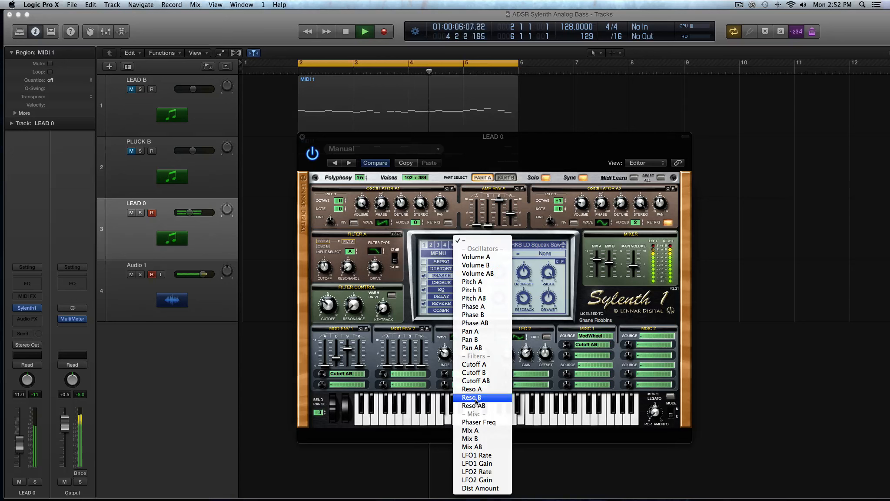
{"action": "left_click", "coordinate": [478, 422]}
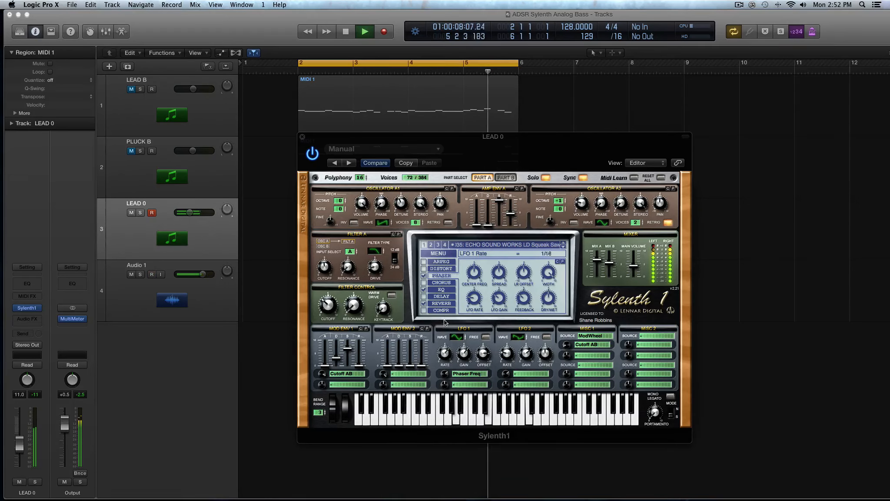
- Set LFO 1's rate to 1/8, its waveform to Ramp, and its phaser modulation amount to 1.10, ending playback
{"action": "left_click_drag", "start_coordinate": [443, 315], "coordinate": [445, 343]}
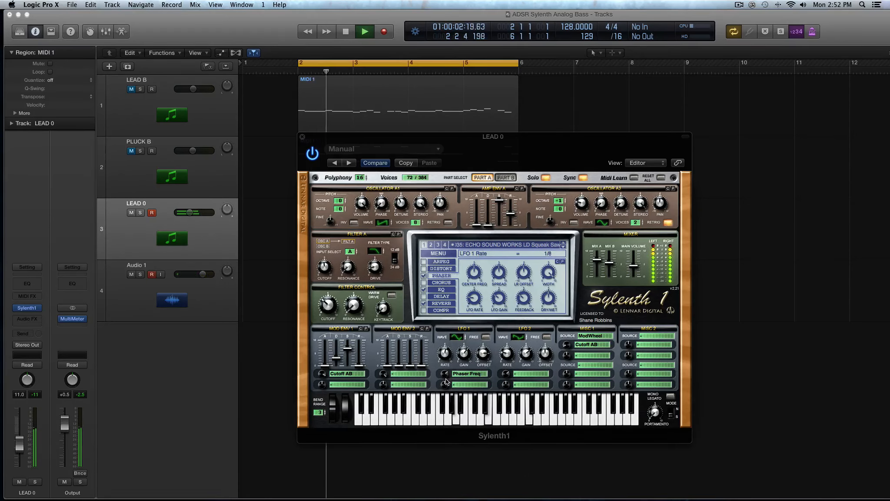
{"action": "left_click_drag", "start_coordinate": [445, 373], "coordinate": [457, 328]}
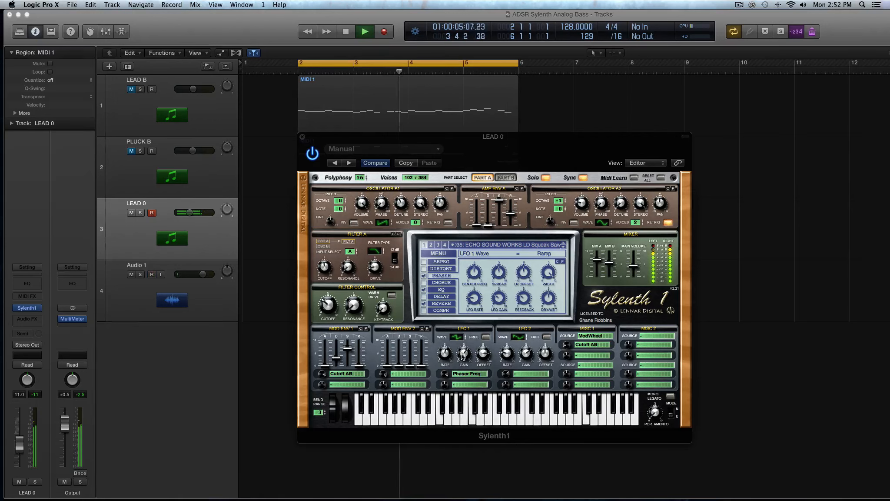
{"action": "key", "text": "space"}
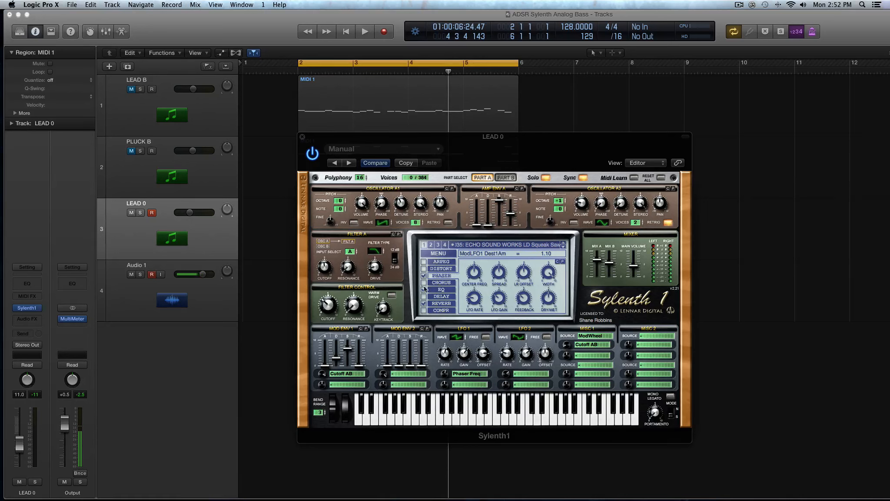
- Route LFO 1's first destination to Mix A
{"action": "left_click", "coordinate": [454, 376]}
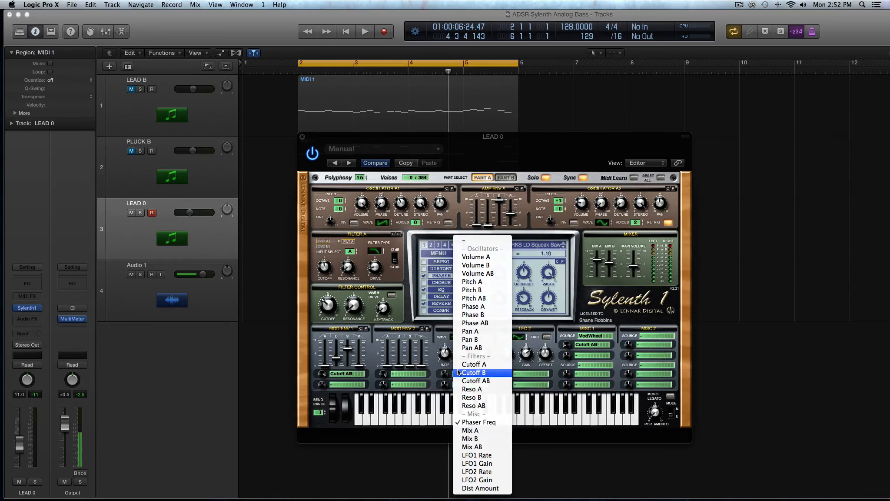
{"action": "left_click", "coordinate": [489, 430]}
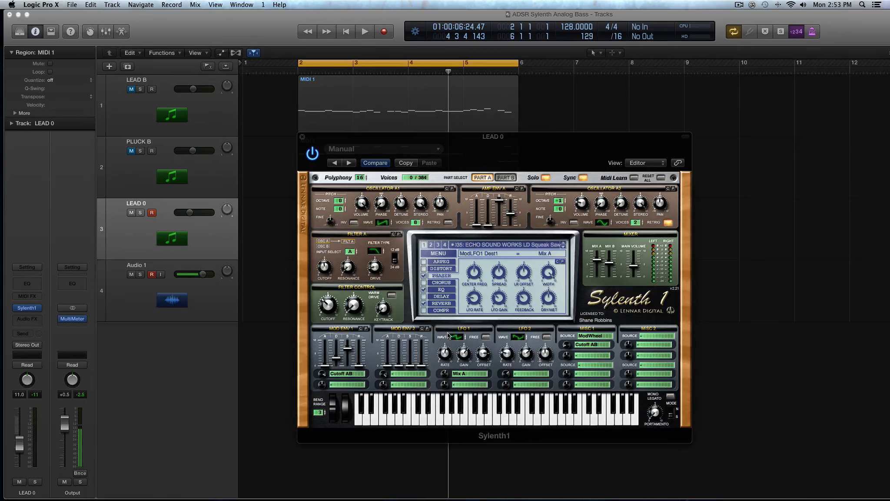
- During playback with LFO 1 on Mix A, set LFO 1's gain to 5.76 and rate to 1/32D, and switch off the phaser
{"action": "key", "text": "space"}
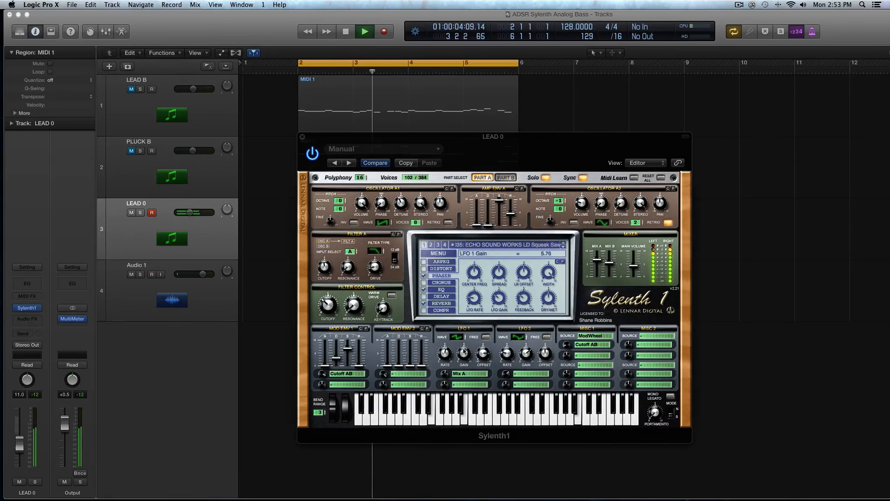
{"action": "left_click_drag", "start_coordinate": [446, 346], "coordinate": [447, 346]}
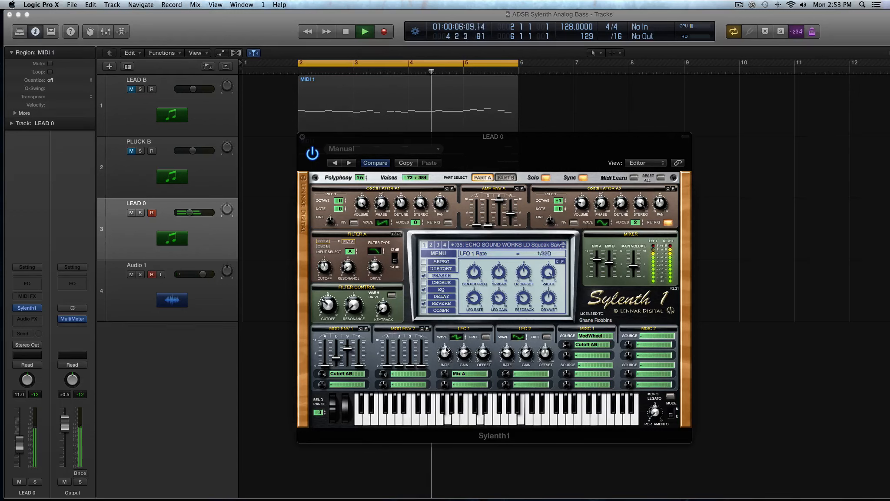
{"action": "left_click", "coordinate": [424, 275]}
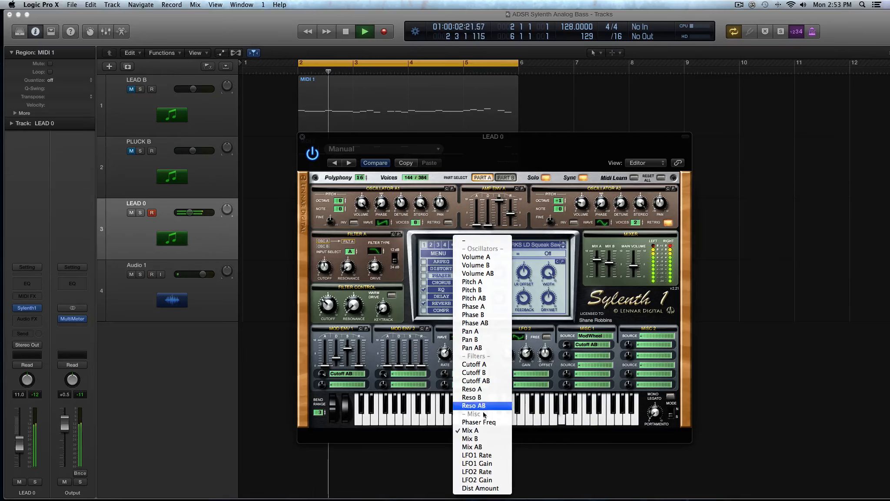
- Route LFO 1's first destination to Mix AB, set its gain to 10.00 and rate to 1/16D, ending playback
{"action": "left_click", "coordinate": [482, 447]}
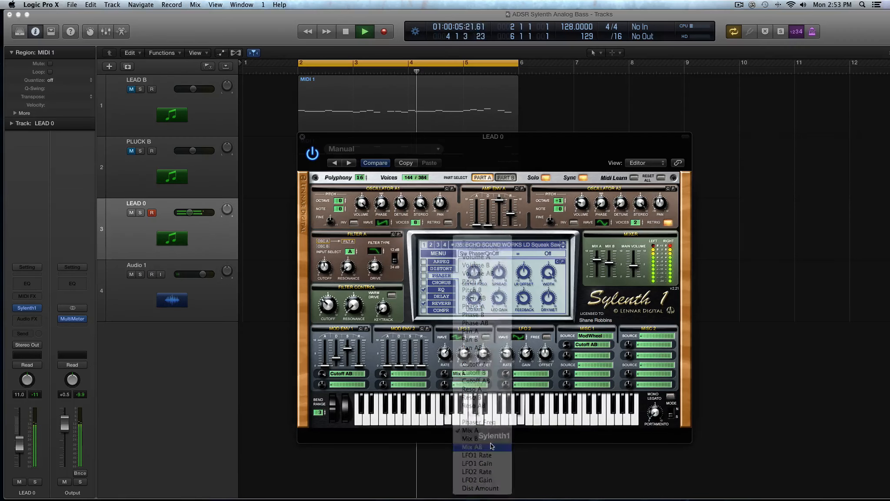
{"action": "left_click_drag", "start_coordinate": [445, 374], "coordinate": [466, 336]}
{"action": "left_click", "coordinate": [445, 357]}
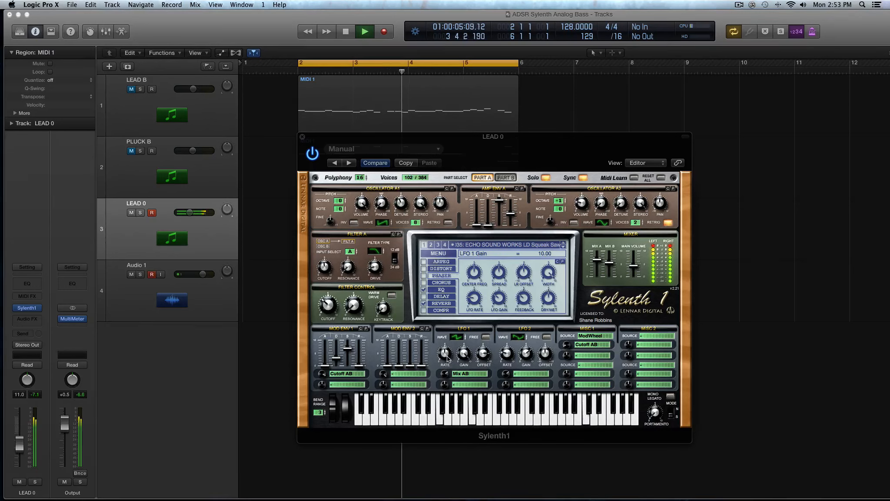
{"action": "left_click_drag", "start_coordinate": [444, 352], "coordinate": [447, 390]}
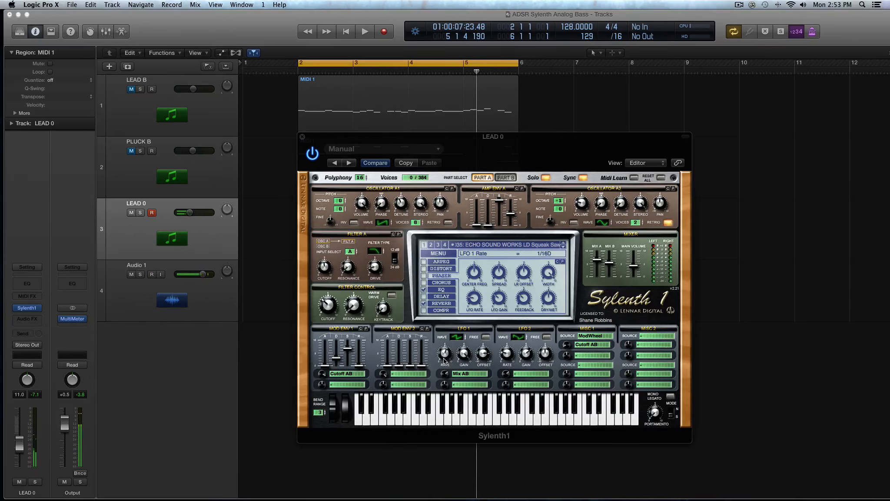
- Route LFO 1's first destination to LFO1 Rate with an amount of 9.00, and set LFO 1's rate to 1/32D during playback
{"action": "left_click", "coordinate": [465, 375]}
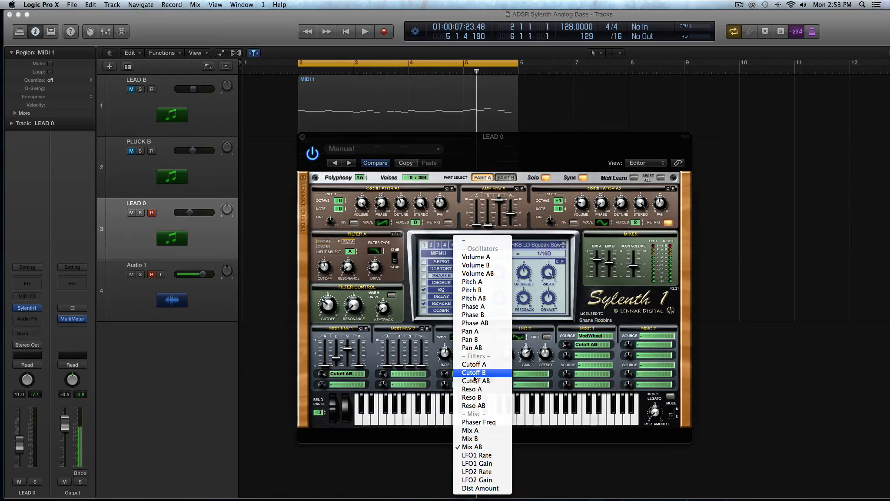
{"action": "left_click", "coordinate": [495, 455]}
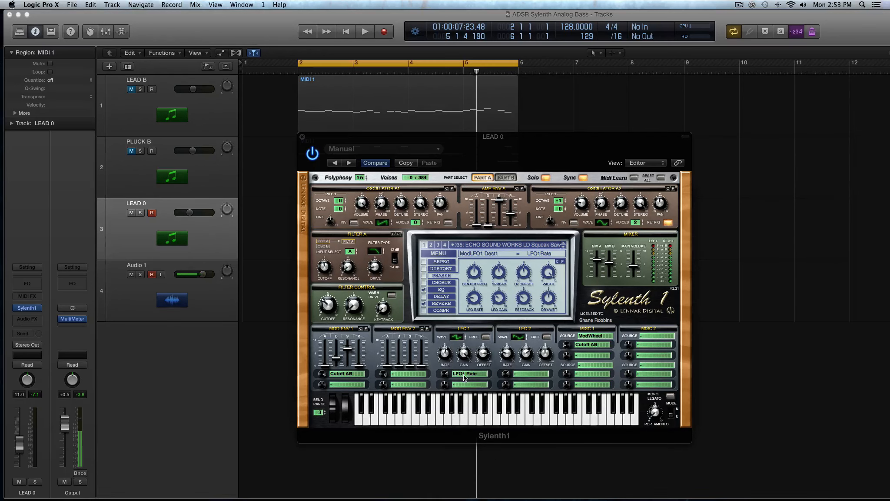
{"action": "left_click", "coordinate": [447, 354]}
{"action": "left_click_drag", "start_coordinate": [449, 356], "coordinate": [448, 357]}
{"action": "key", "text": "space"}
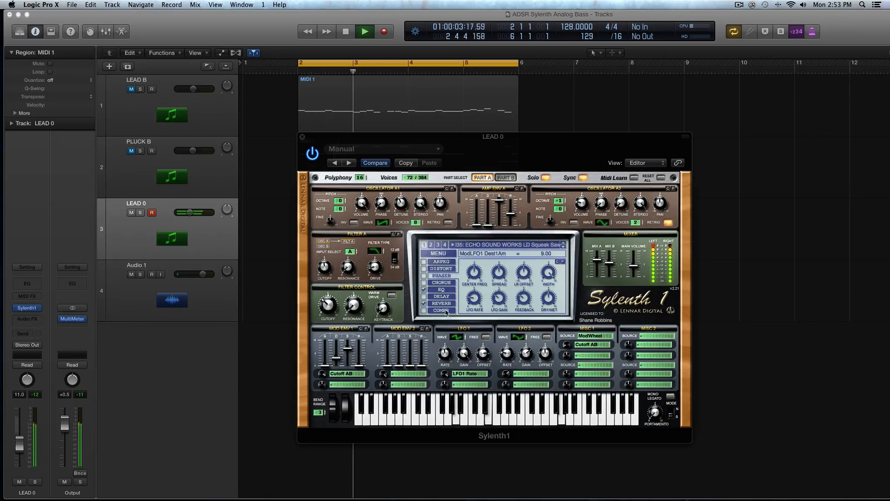
{"action": "left_click_drag", "start_coordinate": [445, 354], "coordinate": [469, 370]}
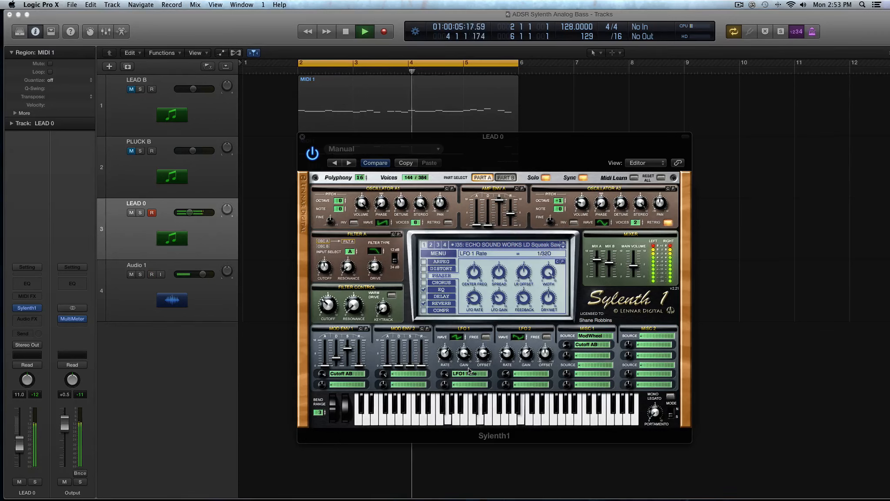
- Route LFO 1's first destination to Cutoff B and stop playback
{"action": "left_click", "coordinate": [469, 371]}
{"action": "left_click", "coordinate": [471, 372]}
{"action": "key", "text": "space"}
- Review the modulation destinations available for LFO 1 and LFO 2, including the LFO rate and gain targets
{"action": "left_click", "coordinate": [470, 372]}
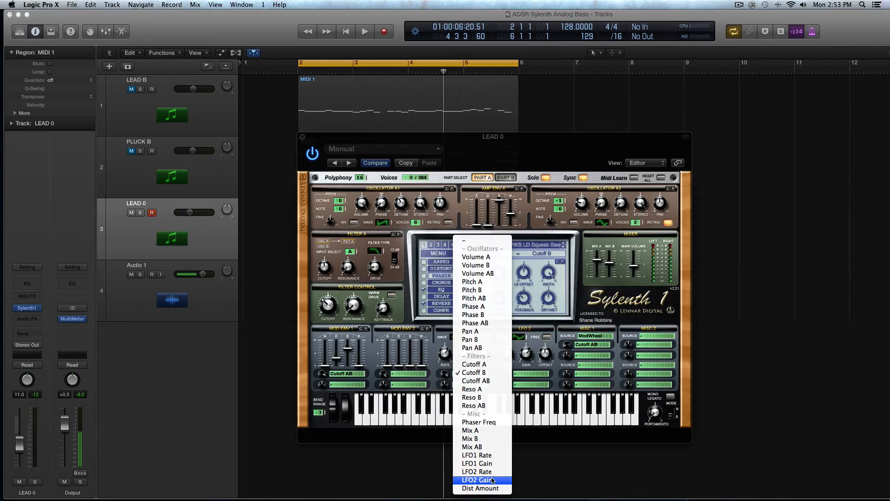
{"action": "left_click", "coordinate": [449, 374]}
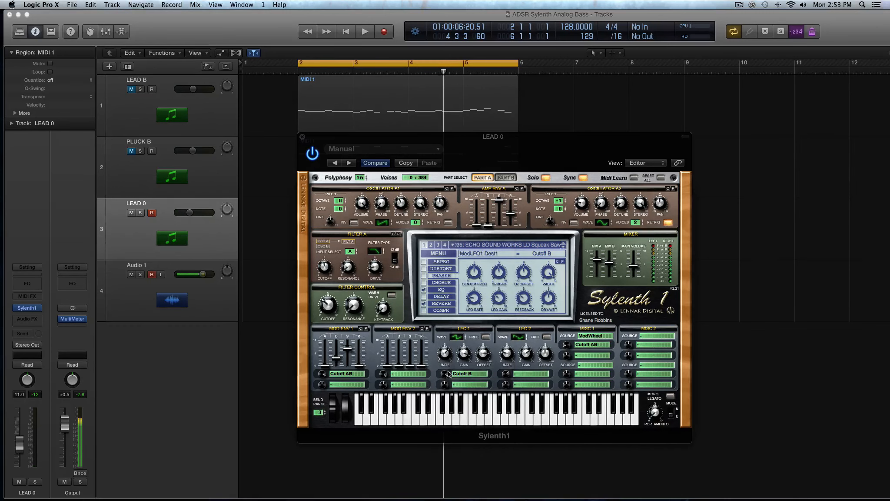
{"action": "left_click", "coordinate": [466, 374]}
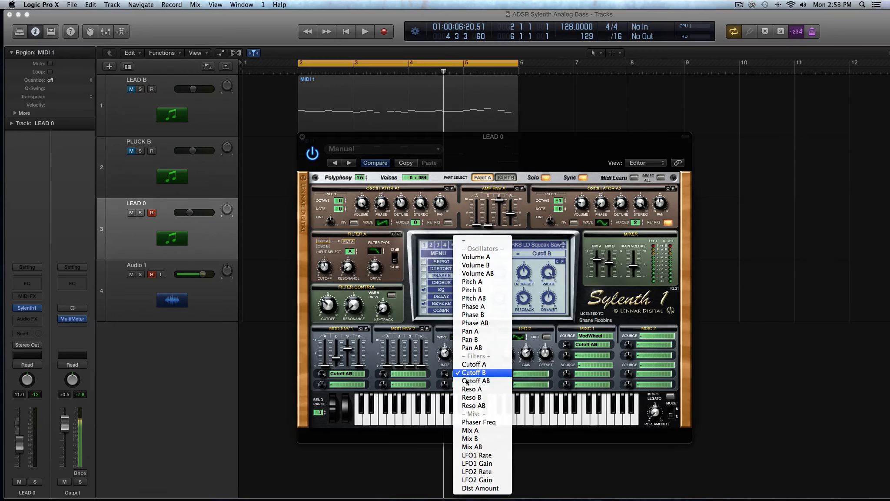
{"action": "left_click", "coordinate": [527, 388]}
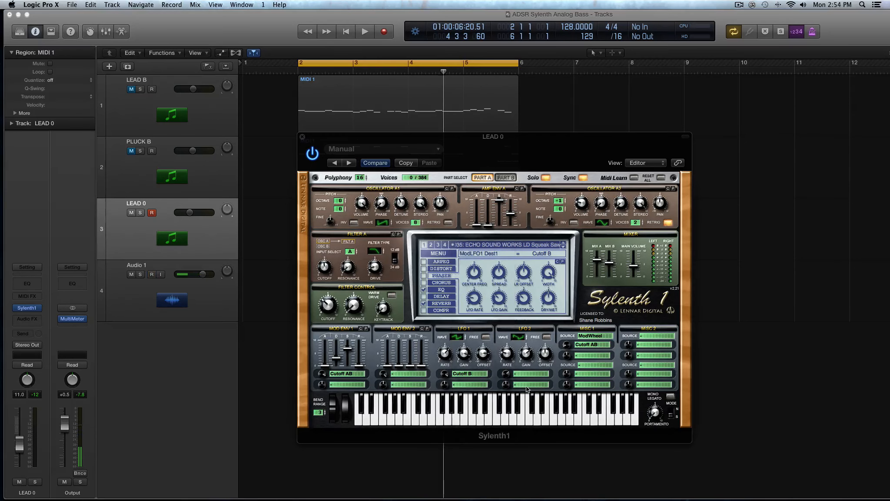
{"action": "left_click", "coordinate": [523, 374]}
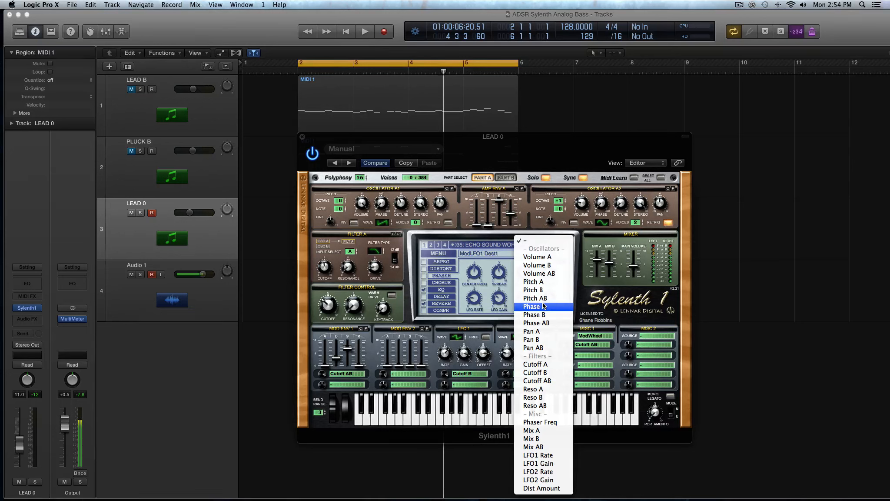
{"action": "left_click", "coordinate": [503, 370]}
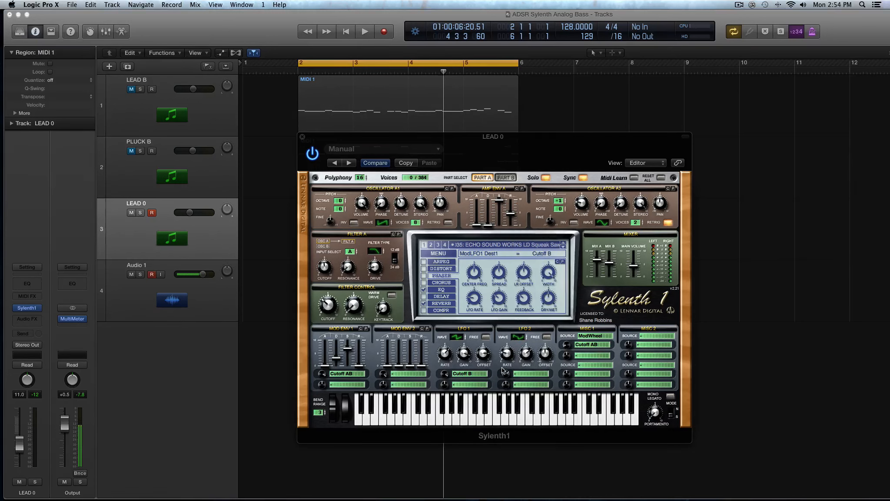
{"action": "left_click", "coordinate": [476, 378]}
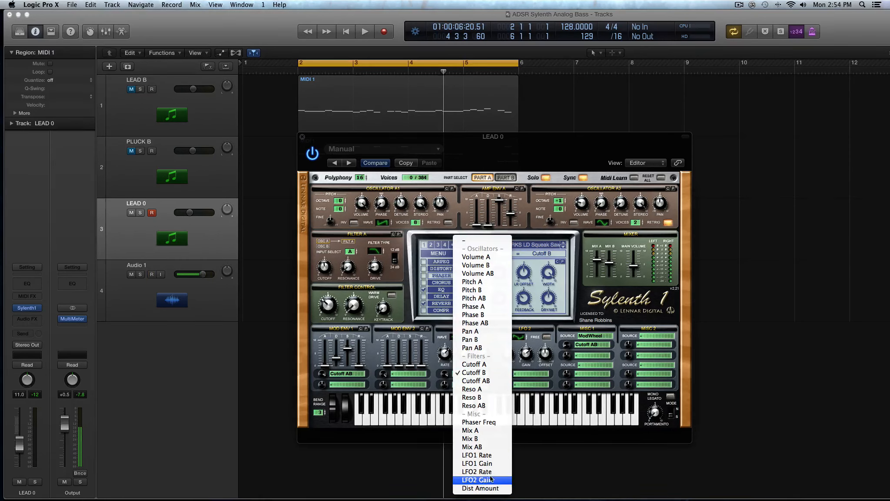
{"action": "left_click", "coordinate": [435, 371]}
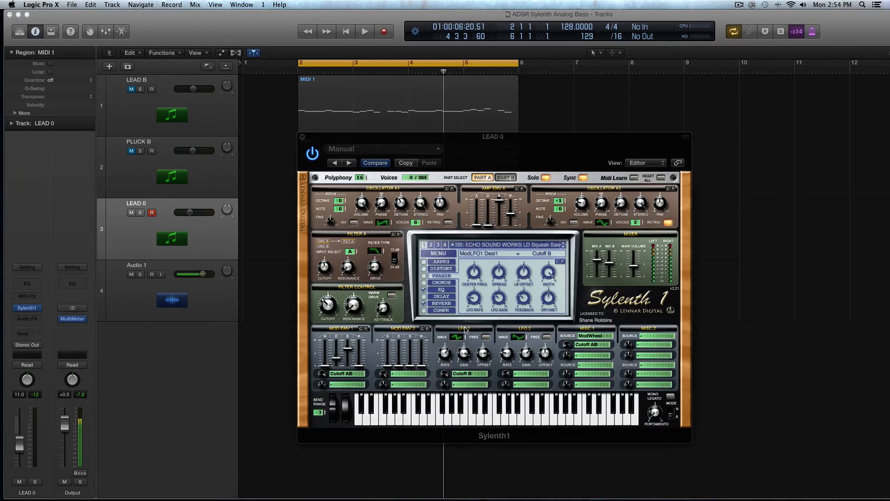
{"action": "left_click", "coordinate": [464, 375]}
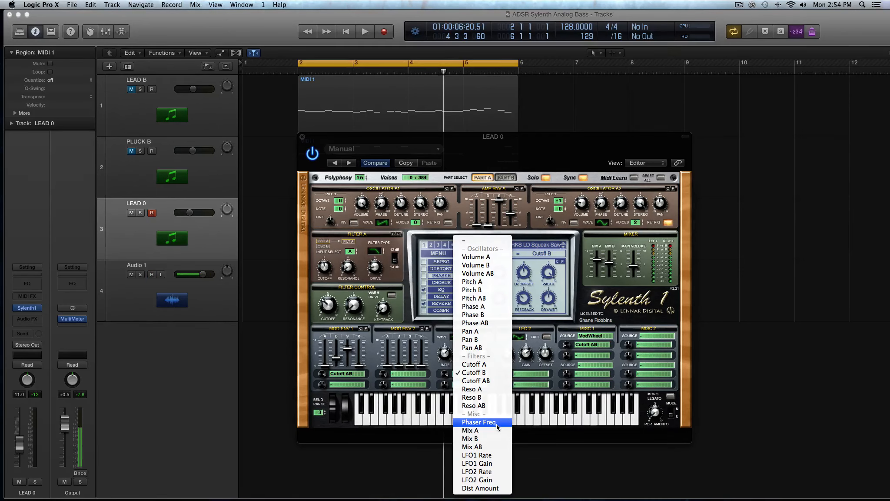
{"action": "left_click", "coordinate": [550, 372]}
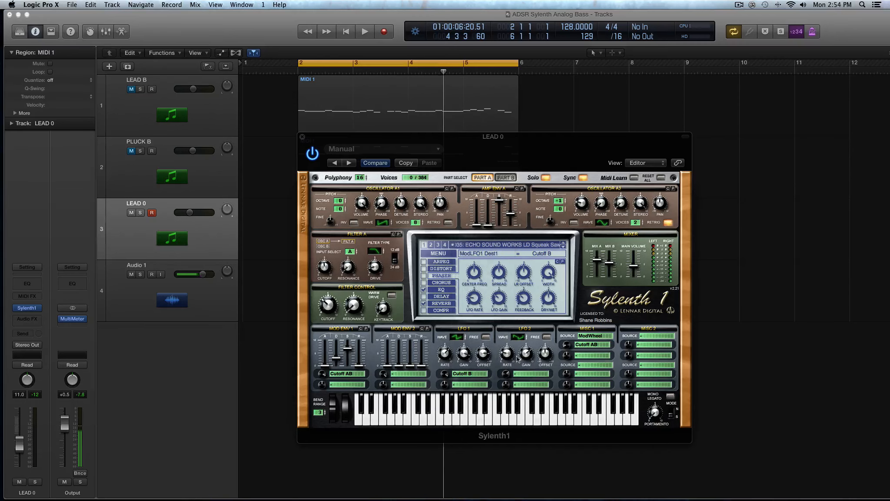
- Route LFO 1's first destination to Dist Amount and, during playback, enable the distortion with its dry/wet at 51.90 %
{"action": "left_click", "coordinate": [469, 374]}
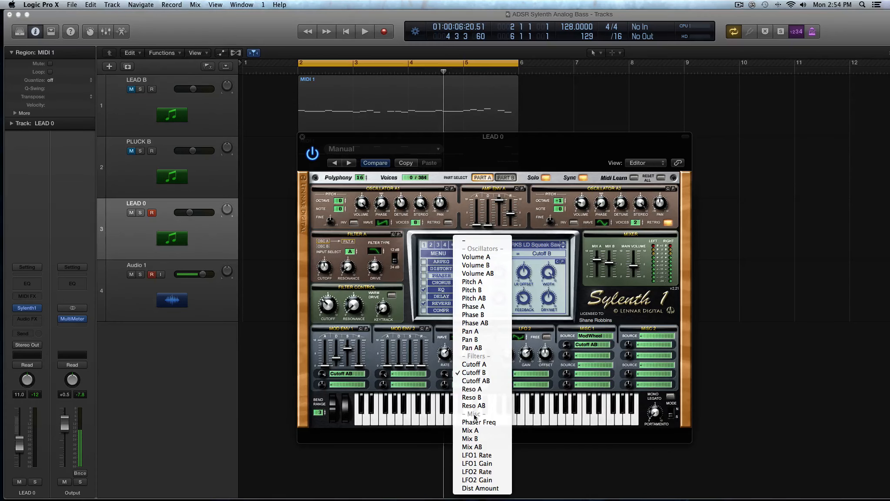
{"action": "left_click", "coordinate": [496, 489]}
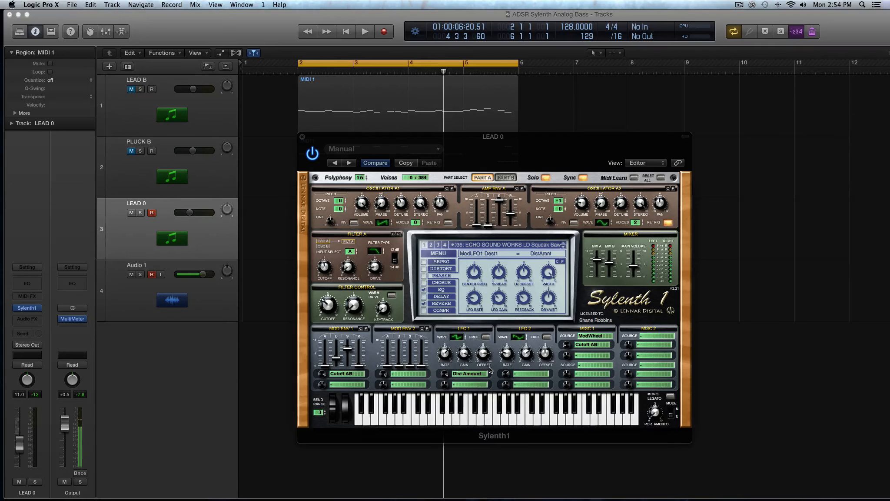
{"action": "key", "text": "space"}
{"action": "left_click", "coordinate": [424, 269]}
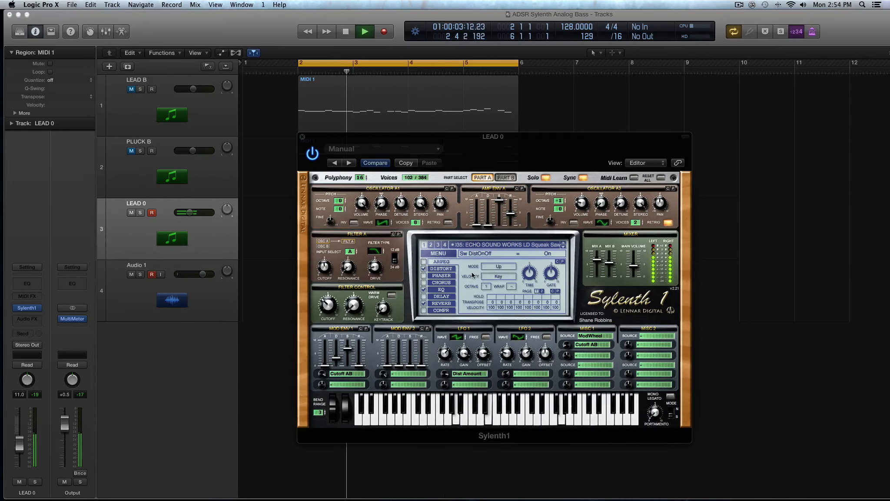
{"action": "left_click", "coordinate": [441, 268]}
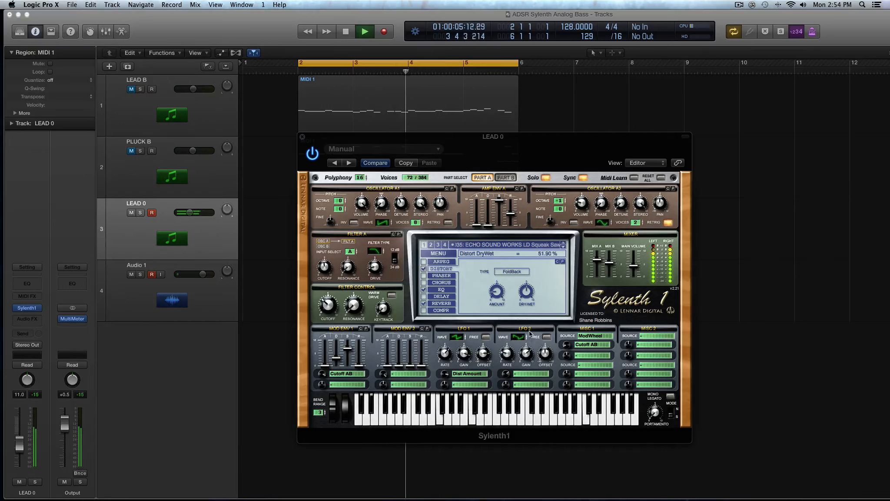
- Set LFO 1's distortion modulation amount to 3.67 and its gain to 6.14, ending playback
{"action": "left_click_drag", "start_coordinate": [465, 353], "coordinate": [466, 347]}
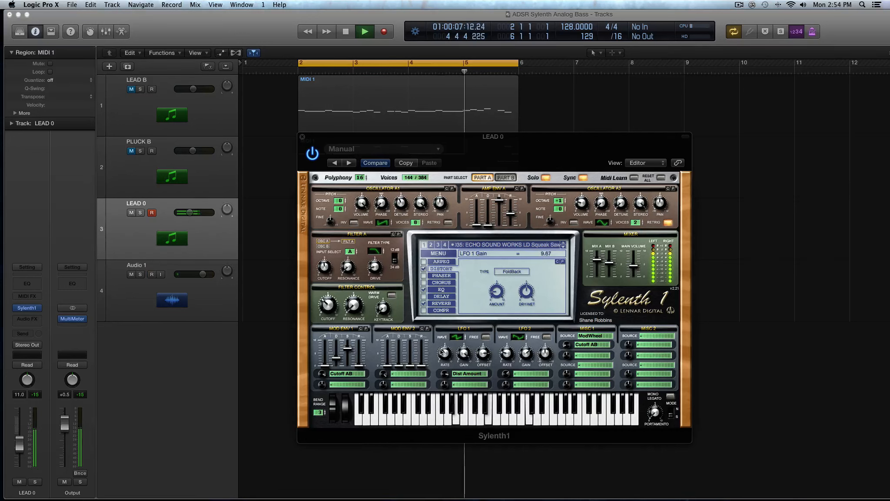
{"action": "left_click", "coordinate": [444, 373]}
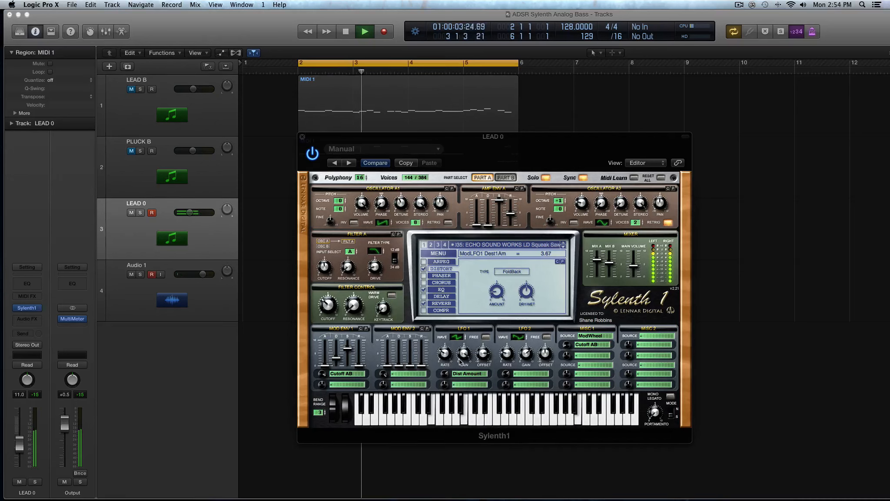
{"action": "left_click_drag", "start_coordinate": [464, 355], "coordinate": [466, 387]}
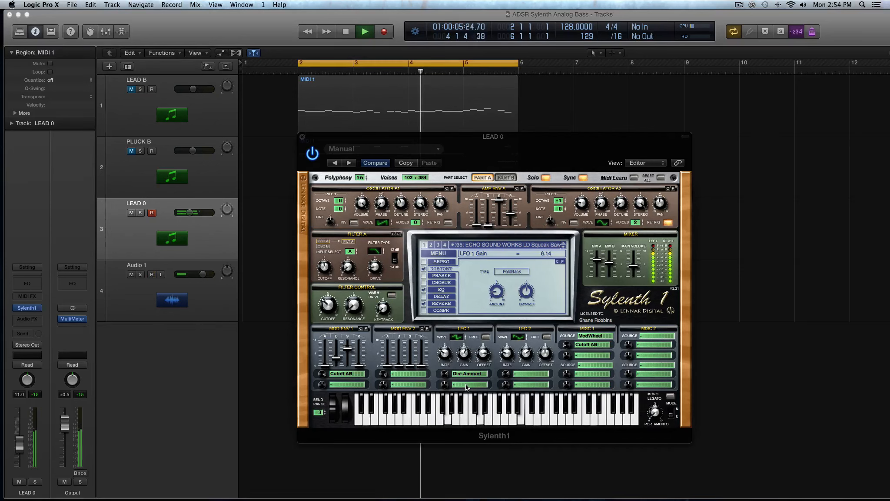
{"action": "key", "text": "space"}
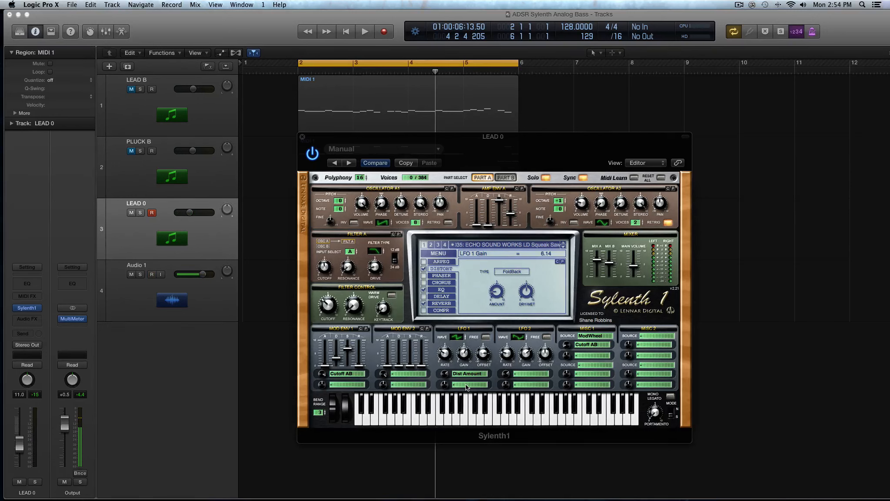
- Close the LEAD 0 synth window, mute LEAD 0, and unmute the PLUCK B and LEAD B tracks
{"action": "left_click", "coordinate": [303, 137]}
{"action": "left_click", "coordinate": [131, 212]}
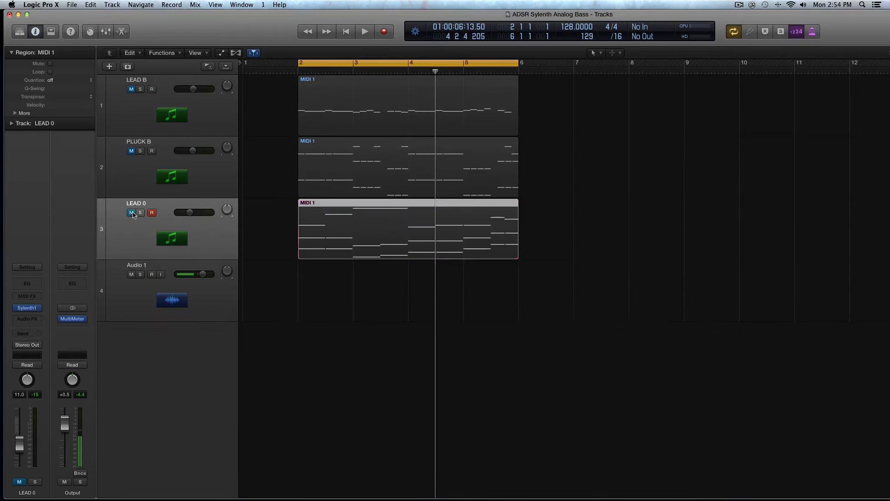
{"action": "left_click", "coordinate": [131, 151]}
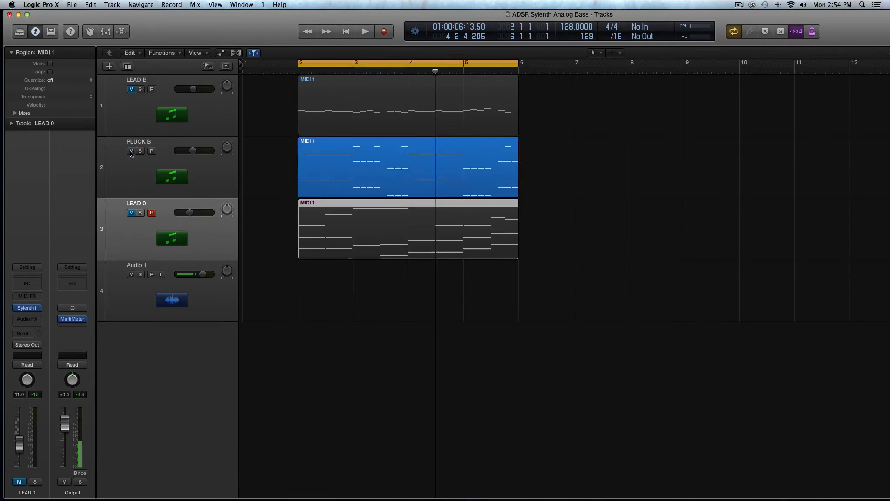
{"action": "left_click", "coordinate": [131, 151]}
{"action": "left_click", "coordinate": [132, 90]}
{"action": "left_click", "coordinate": [131, 151]}
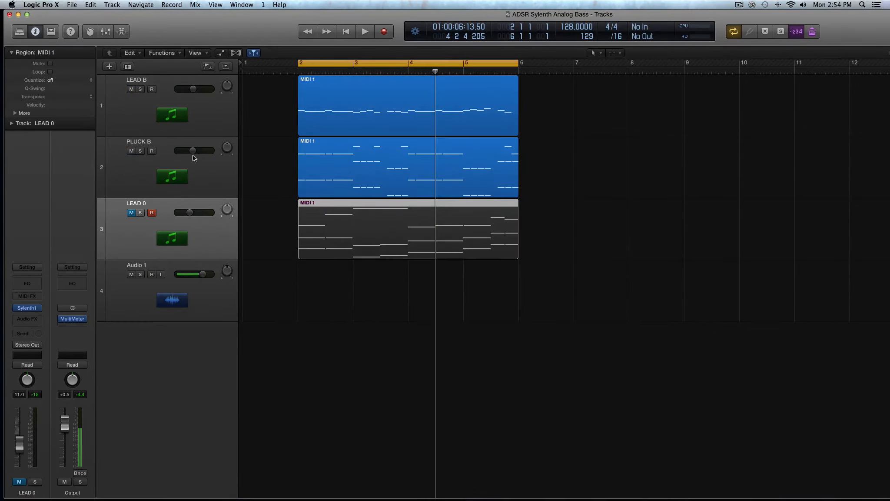
- Play the unmuted tracks, select LEAD B, open its Sylenth1 window away from the track headers, and stop playback
{"action": "key", "text": "space"}
{"action": "key", "text": "Up"}
{"action": "key", "text": "Up"}
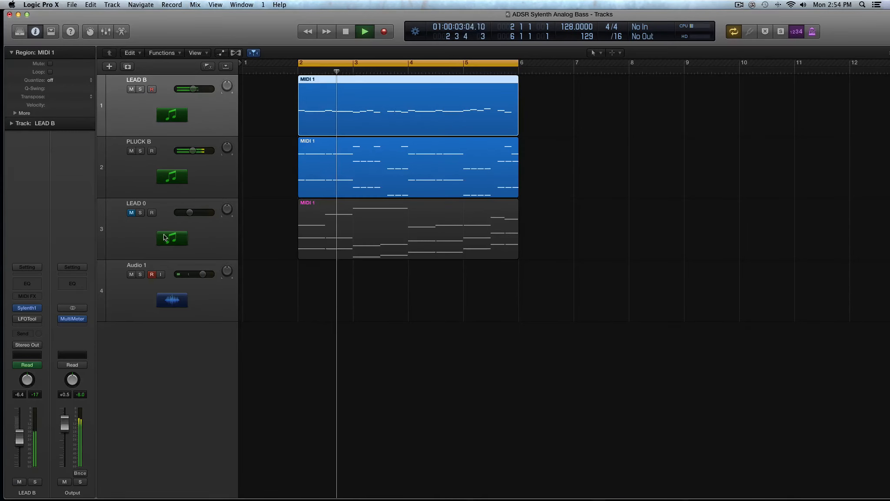
{"action": "left_click", "coordinate": [26, 307]}
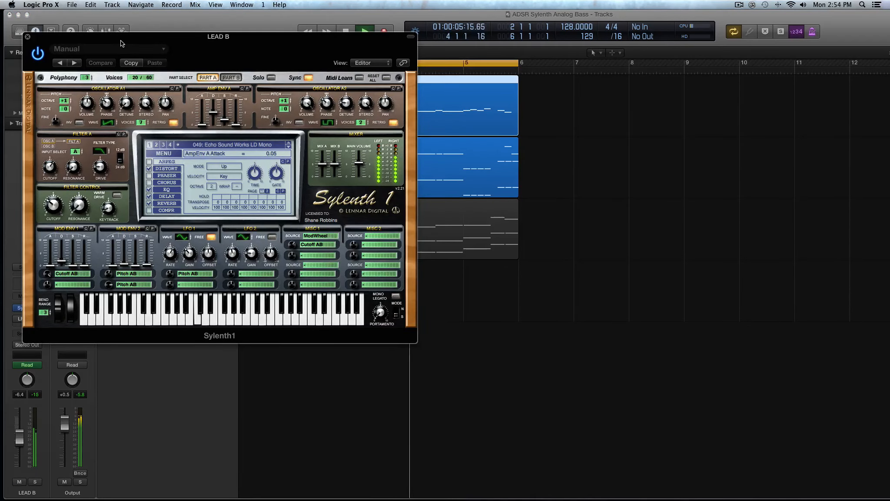
{"action": "left_click_drag", "start_coordinate": [116, 36], "coordinate": [467, 87]}
{"action": "key", "text": "space"}
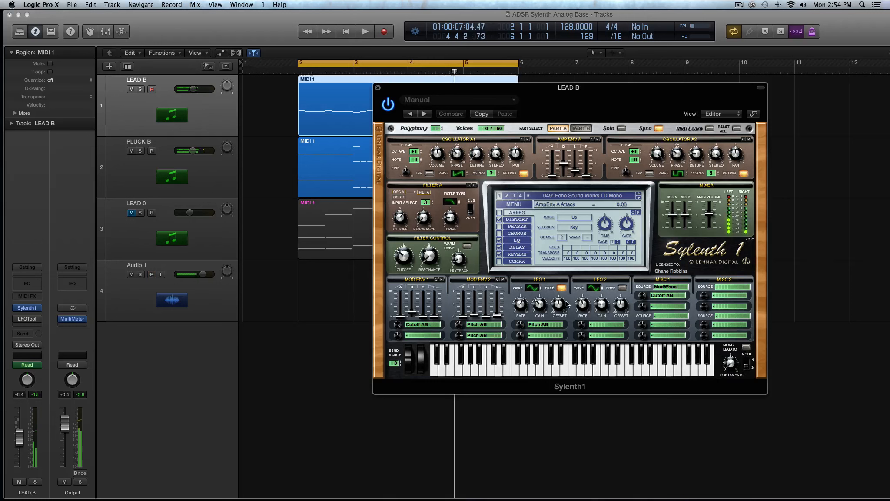
- Route LFO 2's first destination to Dist Amount and, while soloed LEAD B plays, set its modulation amount to 7.62
{"action": "left_click", "coordinate": [604, 328]}
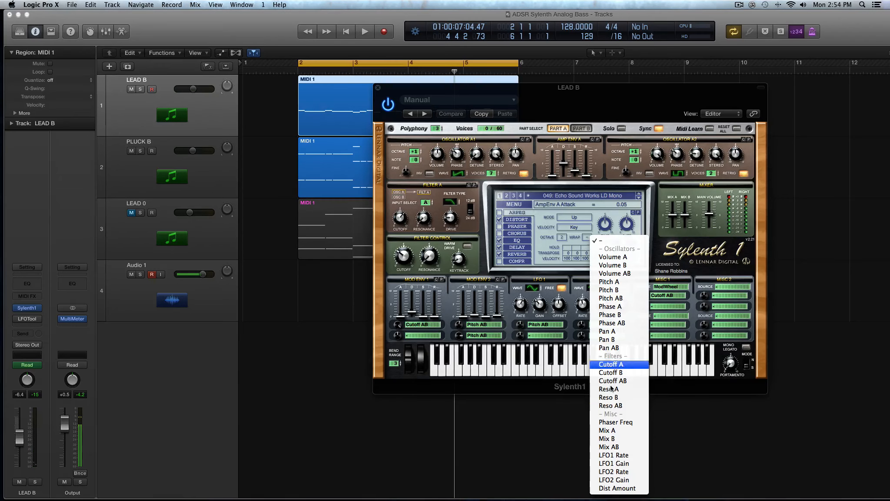
{"action": "left_click", "coordinate": [631, 487]}
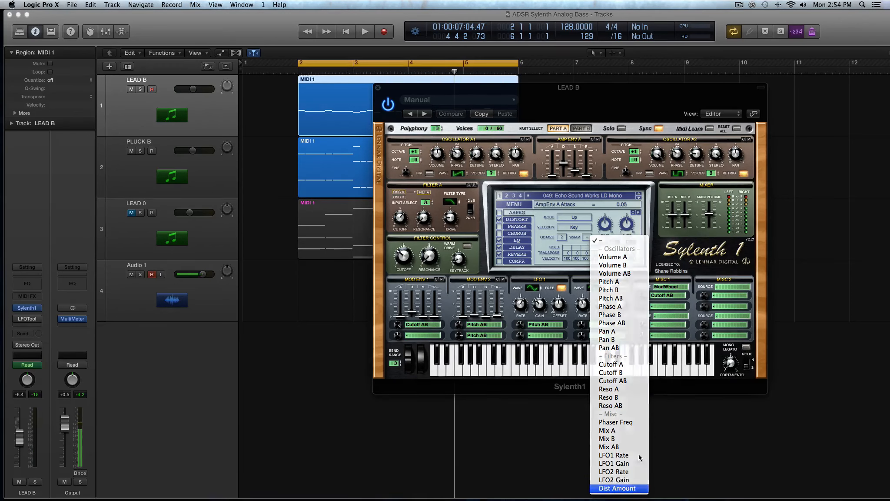
{"action": "left_click", "coordinate": [508, 220]}
{"action": "key", "text": "space"}
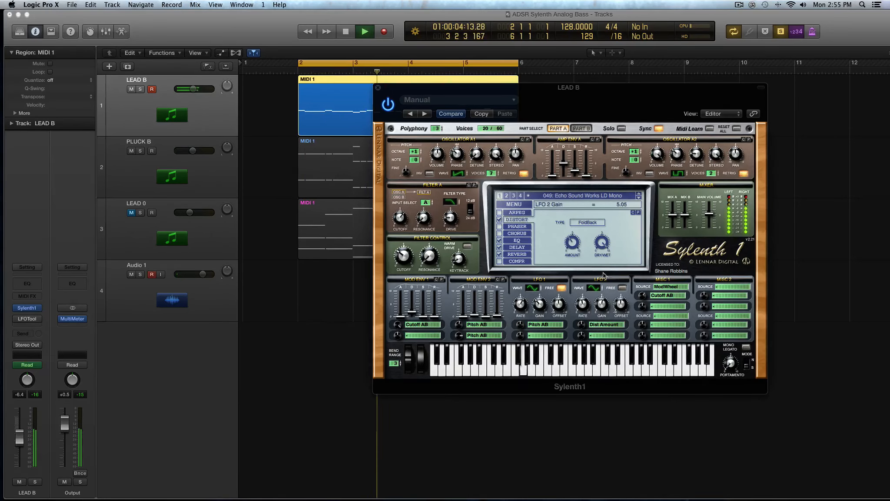
{"action": "left_click_drag", "start_coordinate": [582, 325], "coordinate": [582, 300]}
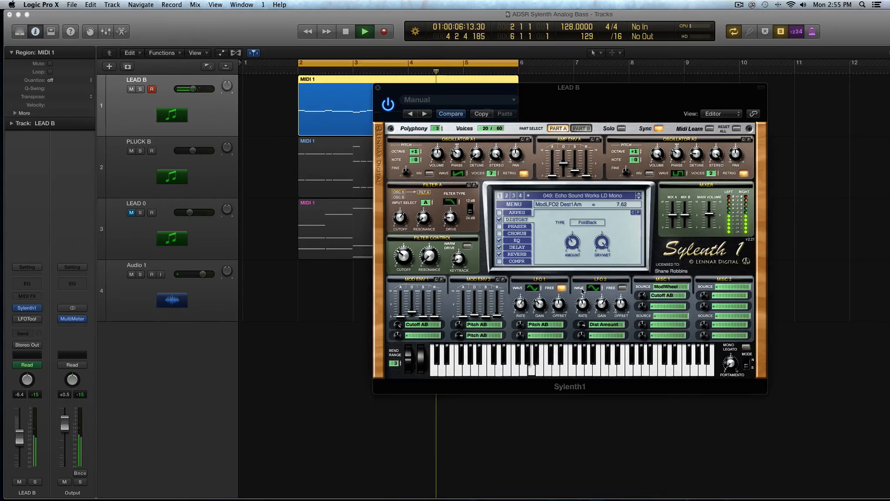
- Change LFO 2's waveform, set its rate to 1/4D and its distortion modulation amount to 7.81, and stop playback
{"action": "left_click", "coordinate": [593, 290]}
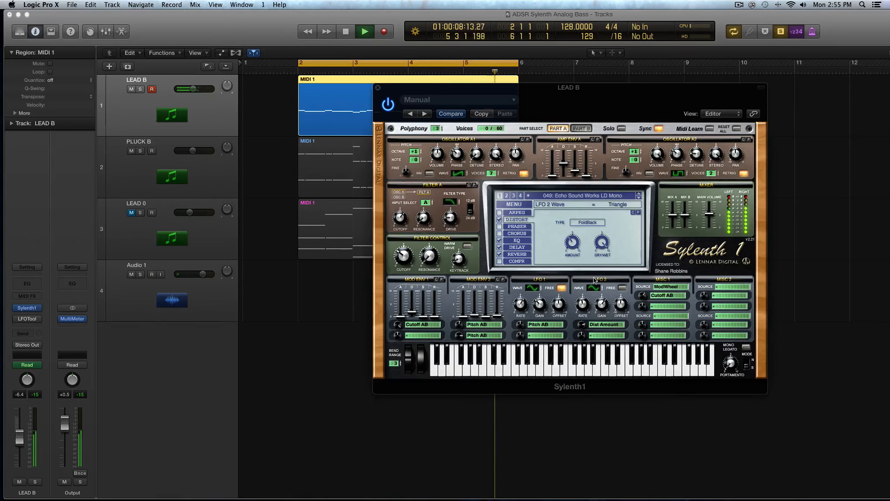
{"action": "mouse_move", "coordinate": [582, 304]}
{"action": "left_mouse_down"}
{"action": "mouse_move", "coordinate": [583, 283]}
{"action": "mouse_move", "coordinate": [581, 308]}
{"action": "left_mouse_up"}
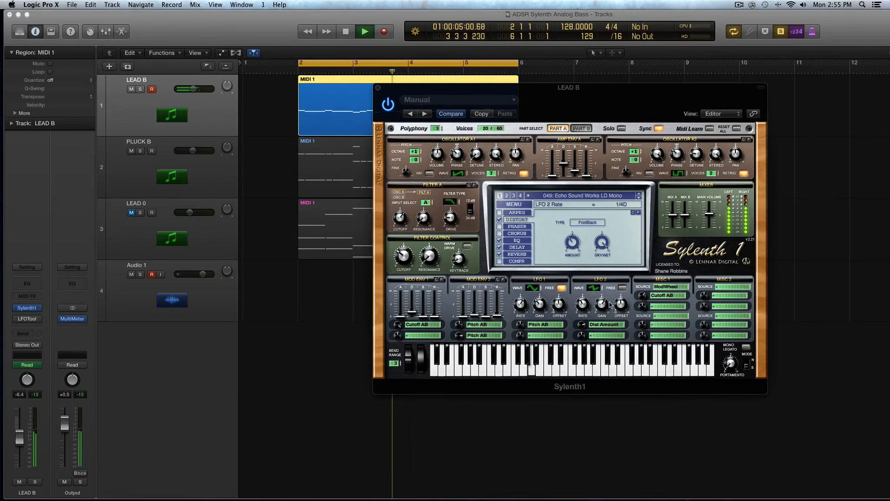
{"action": "left_click_drag", "start_coordinate": [602, 303], "coordinate": [583, 316]}
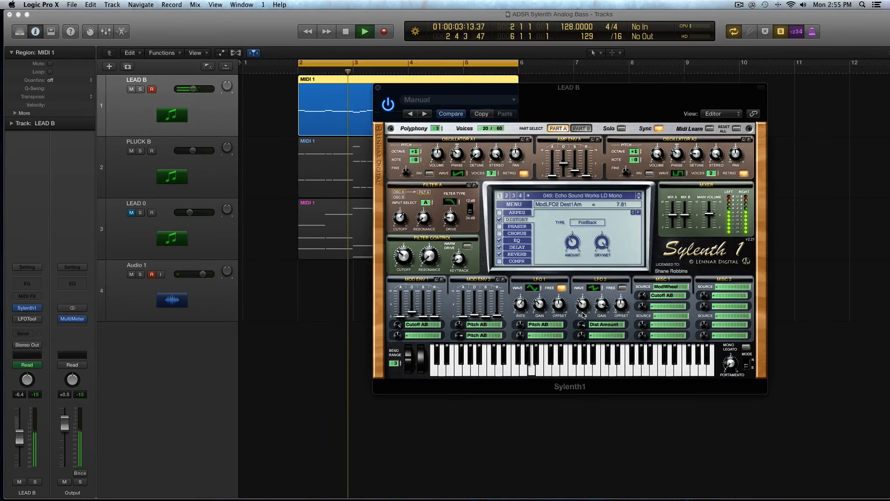
{"action": "key", "text": "space"}
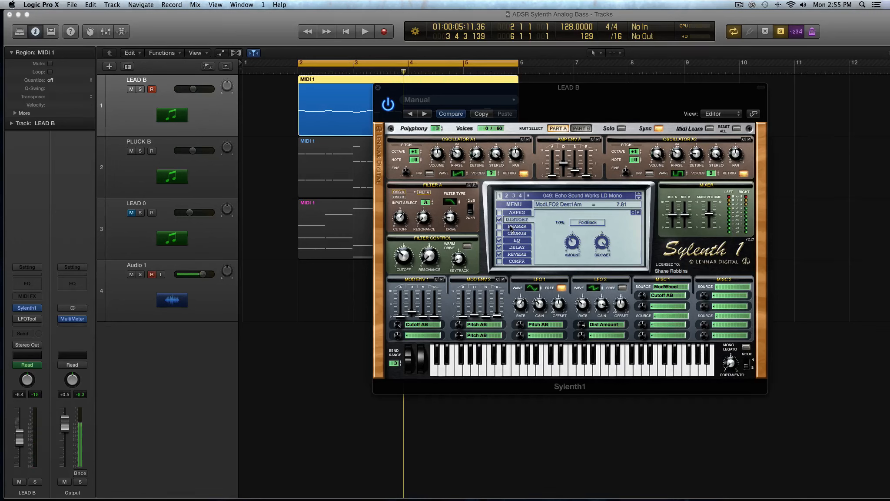
- Unsolo LEAD B, raise its volume to -3.7 during playback, and close its synth window after stopping
{"action": "key", "text": "ctrl+s"}
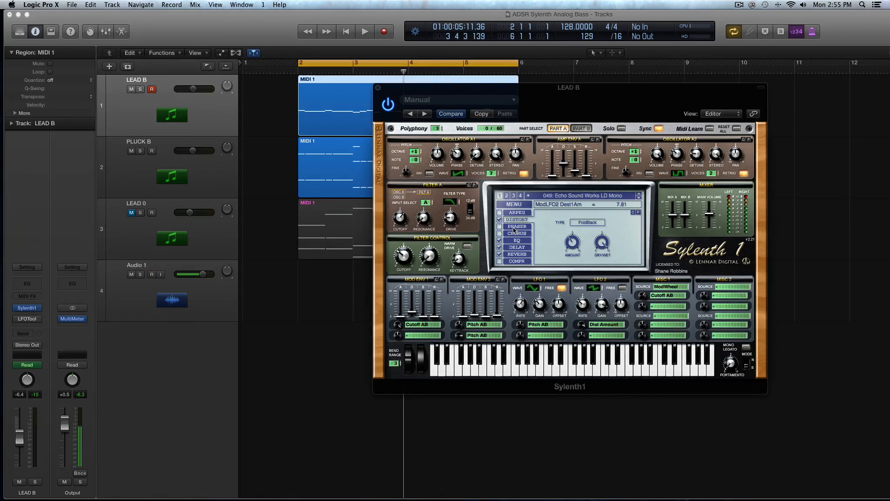
{"action": "key", "text": "space"}
{"action": "left_click_drag", "start_coordinate": [193, 88], "coordinate": [197, 89]}
{"action": "scroll", "coordinate": [331, 122], "scroll_direction": "up", "scroll_amount": 3}
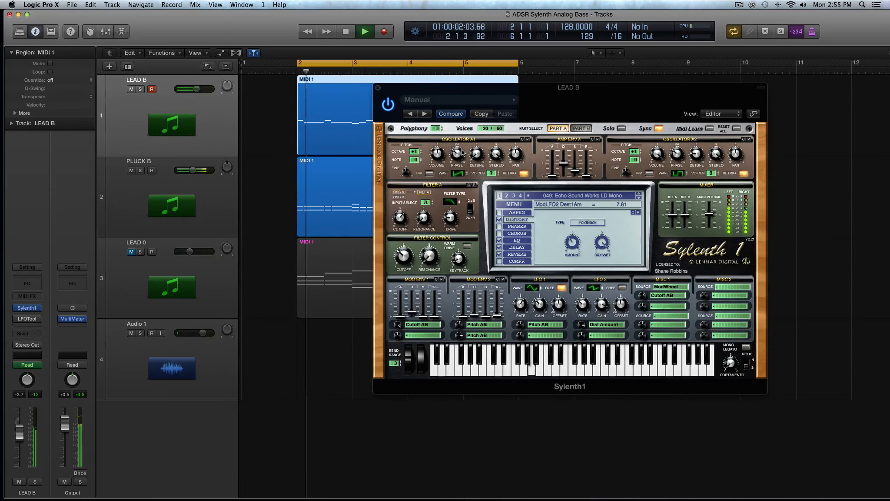
{"action": "key", "text": "space"}
{"action": "left_click", "coordinate": [377, 88]}
- Unmute and solo LEAD 0, open its Sylenth1 window on the distortion page, and move it away from the track headers
{"action": "left_click", "coordinate": [132, 263]}
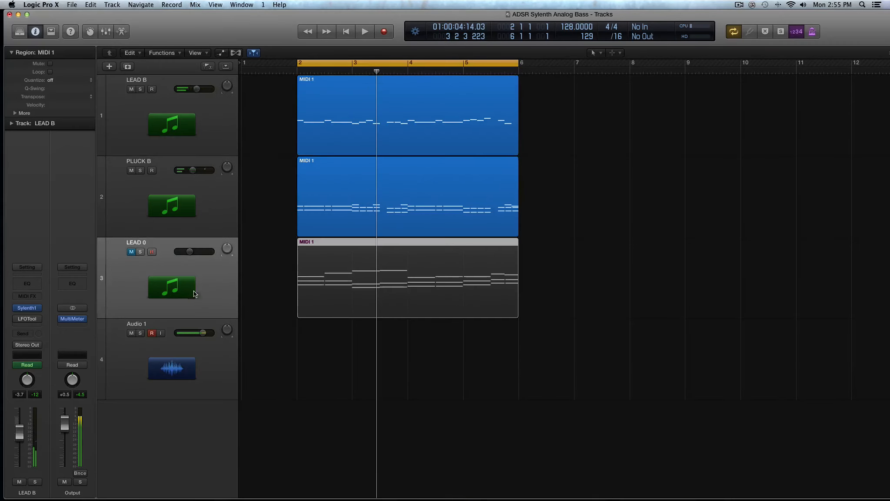
{"action": "left_click", "coordinate": [133, 253]}
{"action": "key", "text": "ctrl+s"}
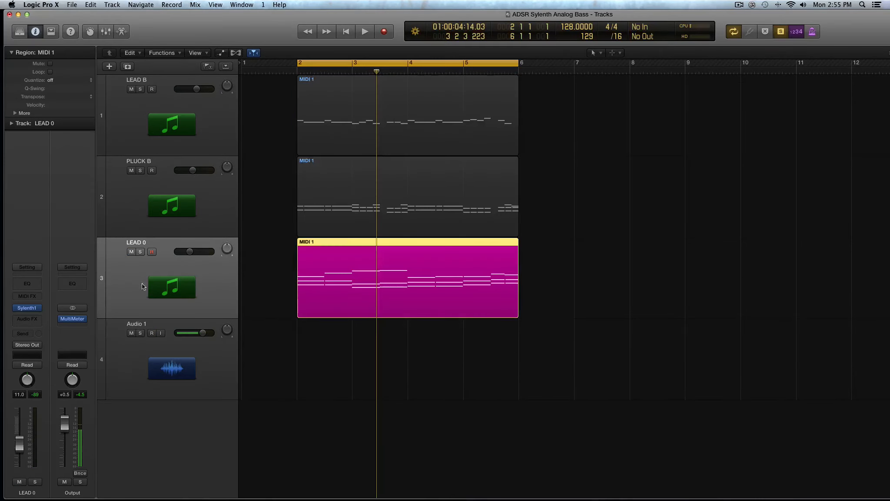
{"action": "left_click", "coordinate": [28, 308]}
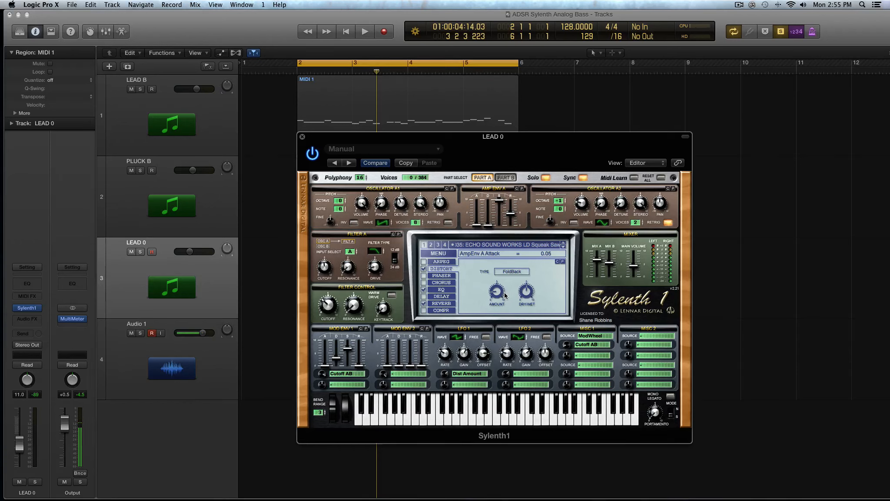
{"action": "left_click", "coordinate": [440, 273]}
{"action": "left_click", "coordinate": [440, 269]}
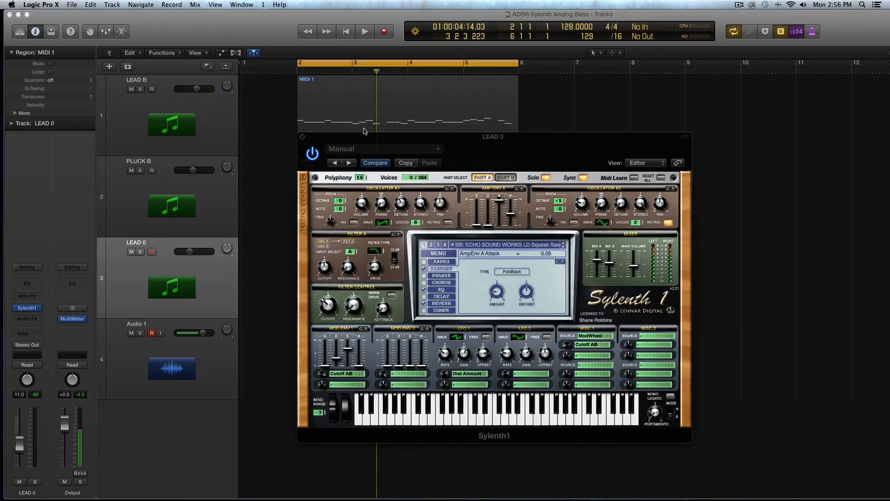
{"action": "left_click_drag", "start_coordinate": [356, 135], "coordinate": [484, 86]}
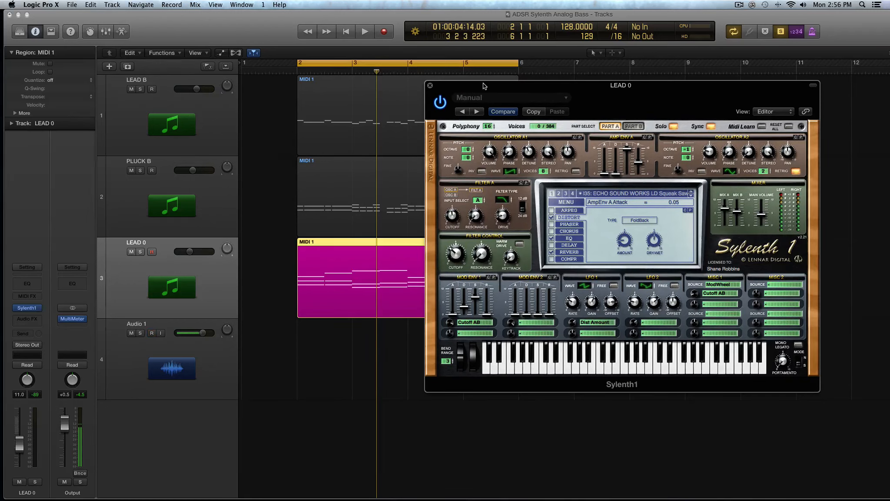
- Play the soloed LEAD 0 track and change its distortion type to OverDrive
{"action": "key", "text": "space"}
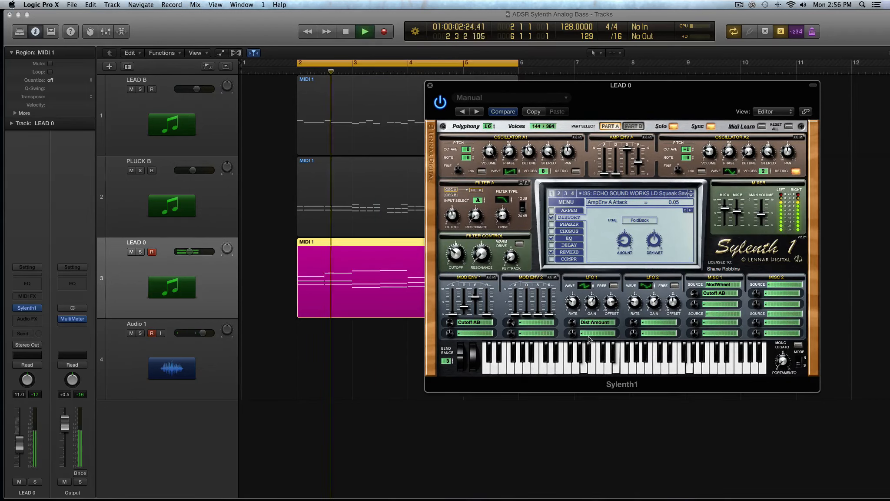
{"action": "left_click", "coordinate": [640, 220]}
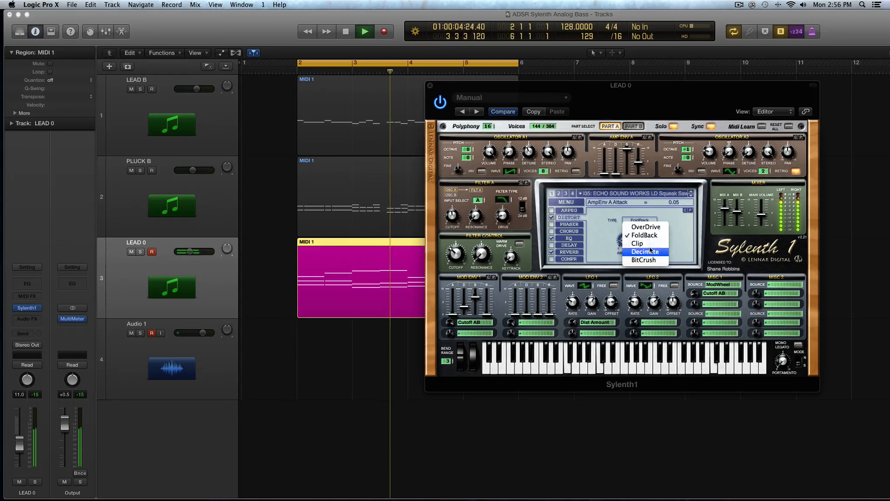
{"action": "left_click", "coordinate": [646, 227]}
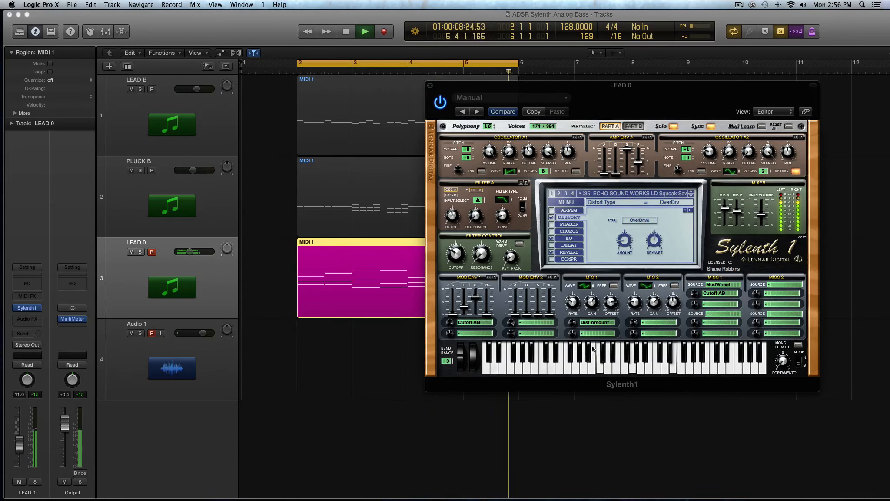
- Clear LFO 1's first destination for comparison, reassign it to Dist Amount, and stop playback
{"action": "left_click", "coordinate": [597, 322]}
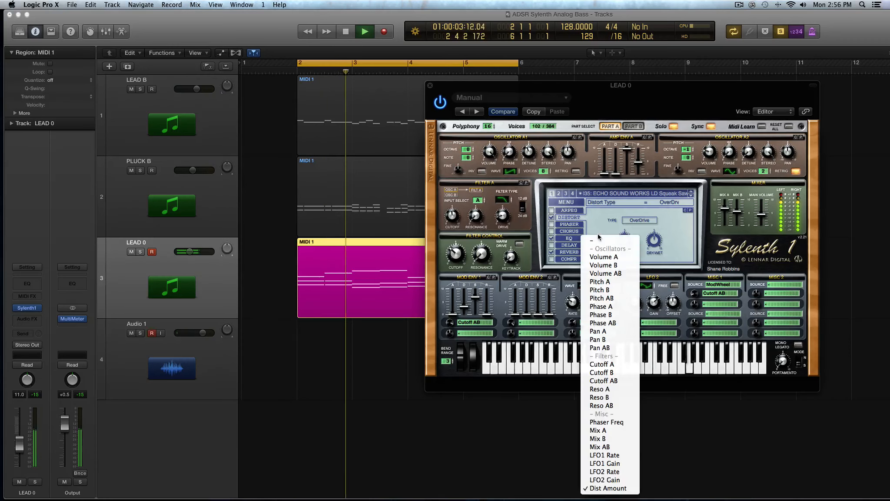
{"action": "left_click", "coordinate": [599, 240]}
{"action": "left_click", "coordinate": [596, 322]}
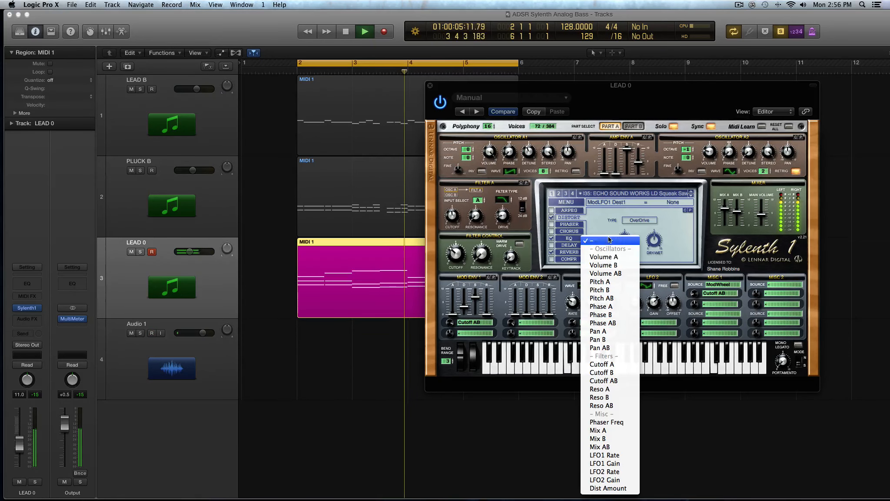
{"action": "left_click", "coordinate": [608, 488]}
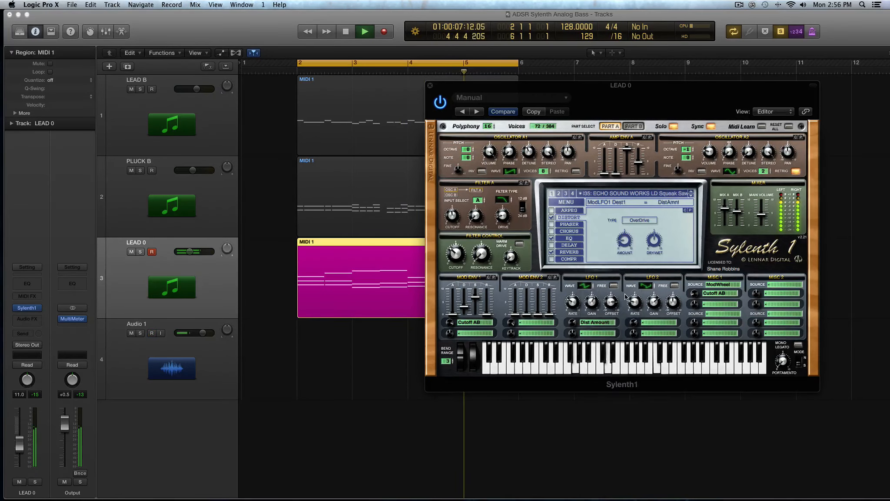
{"action": "key", "text": "space"}
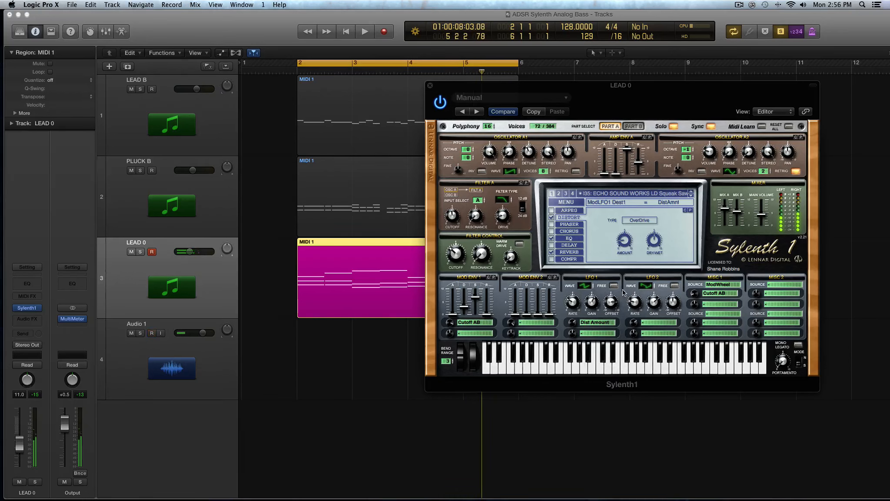
- Set LFO 1's waveform to Random and move the LEAD 0 synth window toward the track headers
{"action": "left_click", "coordinate": [599, 323]}
{"action": "left_click", "coordinate": [567, 298]}
{"action": "left_click_drag", "start_coordinate": [582, 285], "coordinate": [589, 228]}
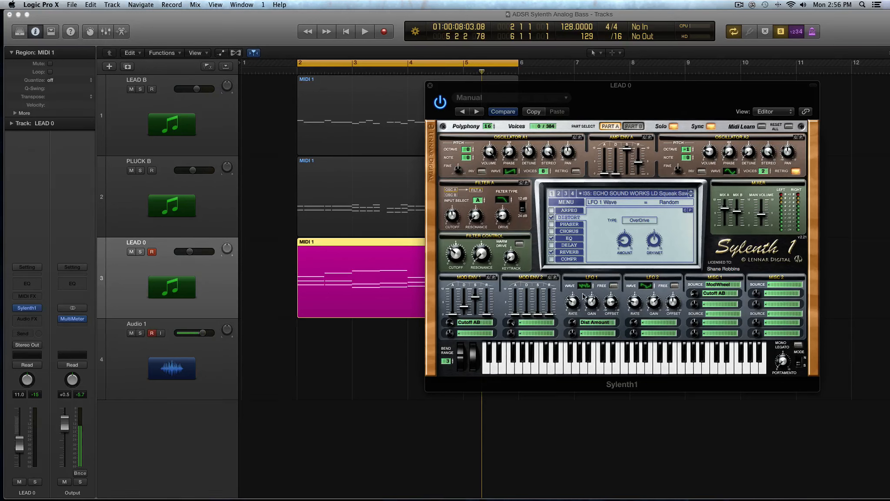
{"action": "left_click_drag", "start_coordinate": [458, 83], "coordinate": [325, 77]}
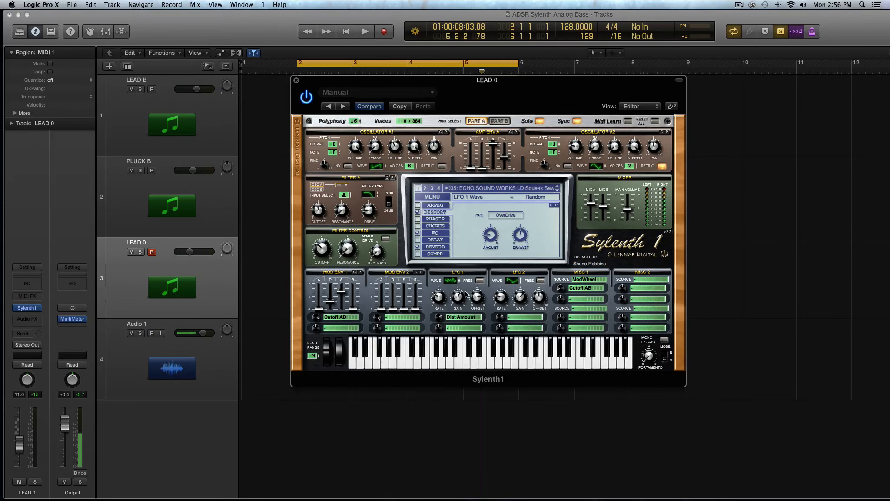
- Browse oscillator A1's waveforms back to Saw, then set LFO 1's gain to 6.62 during playback and stop
{"action": "left_click", "coordinate": [451, 282]}
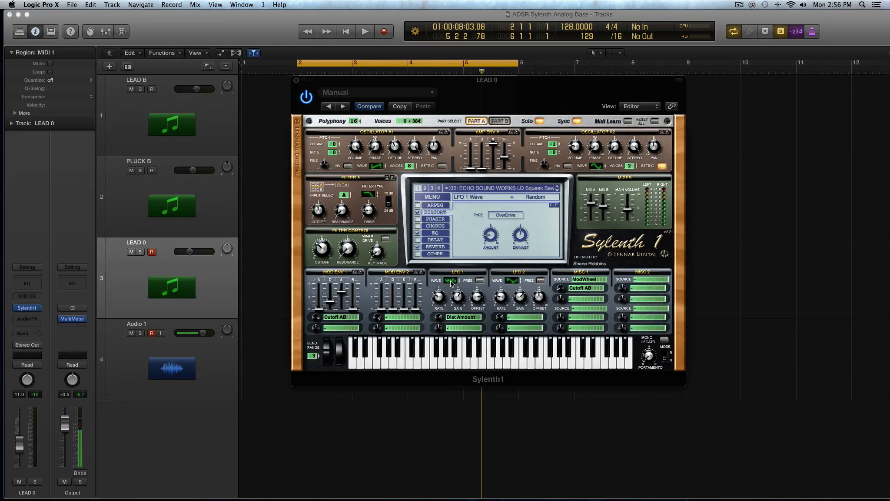
{"action": "left_click_drag", "start_coordinate": [377, 166], "coordinate": [388, 77]}
{"action": "left_click_drag", "start_coordinate": [377, 165], "coordinate": [376, 208]}
{"action": "key", "text": "space"}
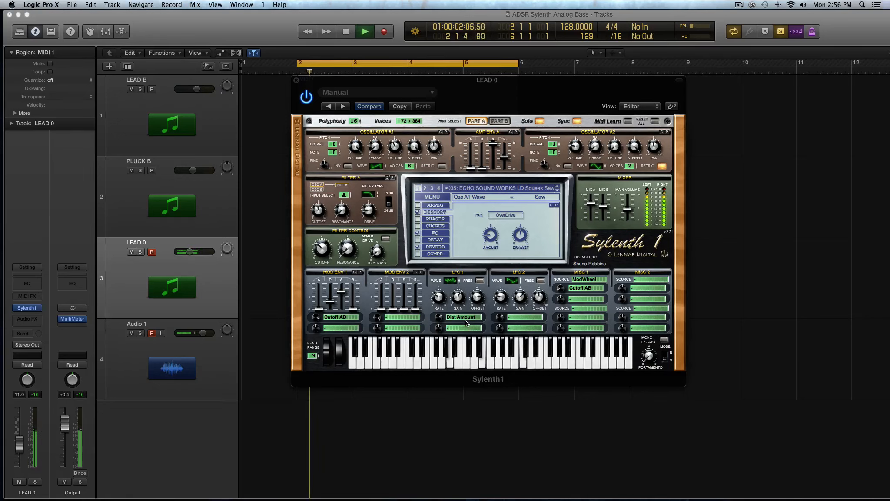
{"action": "left_click_drag", "start_coordinate": [461, 309], "coordinate": [461, 301]}
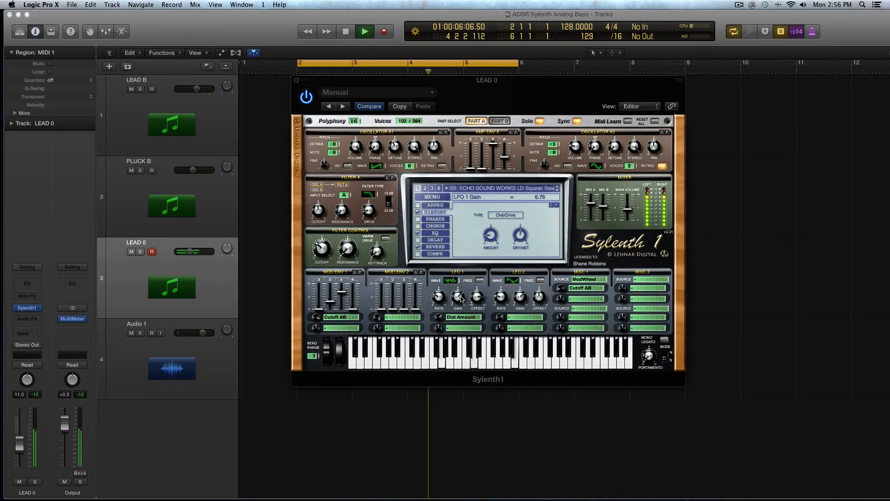
{"action": "key", "text": "space"}
- Show LFO 1's destination choices without changing them and set its waveform to Sine
{"action": "left_click", "coordinate": [464, 329]}
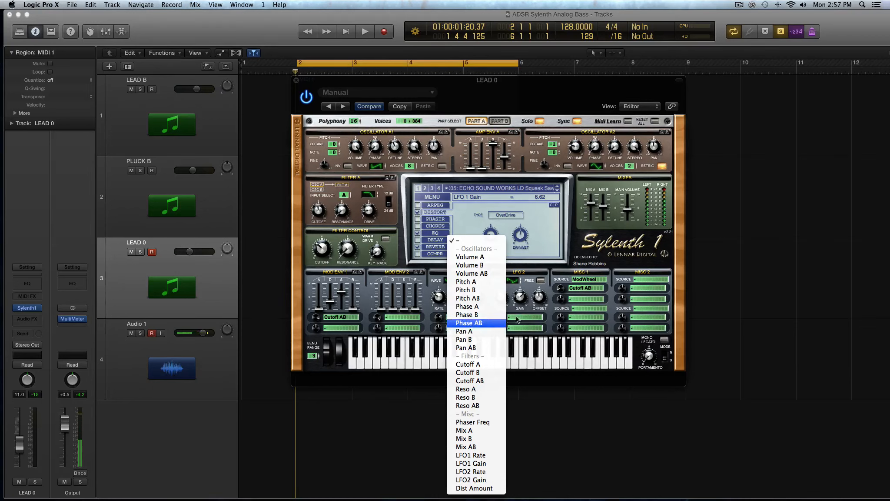
{"action": "left_click", "coordinate": [437, 308]}
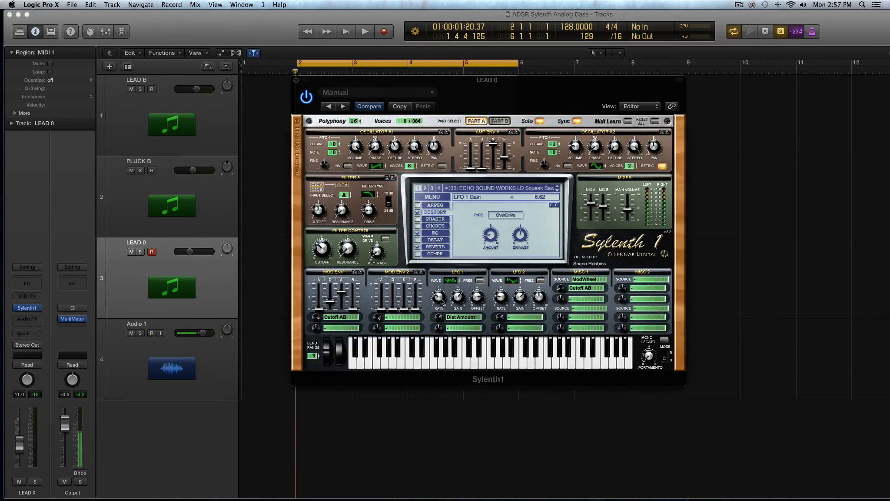
{"action": "left_click", "coordinate": [451, 282]}
{"action": "left_click_drag", "start_coordinate": [451, 281], "coordinate": [451, 339]}
{"action": "left_click", "coordinate": [455, 318]}
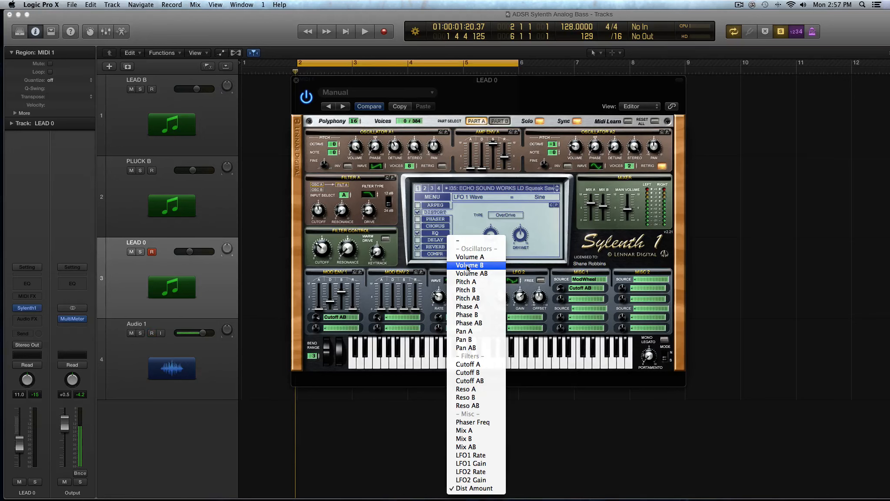
{"action": "left_click", "coordinate": [427, 291]}
- Cycle LFO 1's waveform through the available shapes, including Saw, and finish on Triangle
{"action": "left_click", "coordinate": [459, 280]}
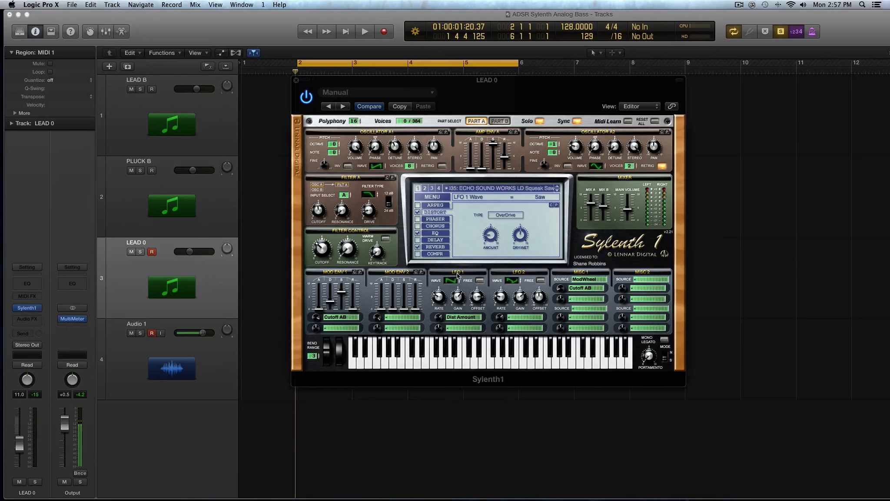
{"action": "left_click", "coordinate": [456, 279]}
{"action": "left_click", "coordinate": [454, 277]}
{"action": "left_click", "coordinate": [451, 281]}
{"action": "left_click", "coordinate": [451, 280]}
{"action": "left_click", "coordinate": [450, 285]}
{"action": "left_click", "coordinate": [451, 283]}
{"action": "left_click", "coordinate": [452, 281]}
- Route LFO 1's first destination to Cutoff AB with a Random waveform and set its rate to 1/64T during playback
{"action": "left_click", "coordinate": [454, 314]}
{"action": "left_click", "coordinate": [465, 376]}
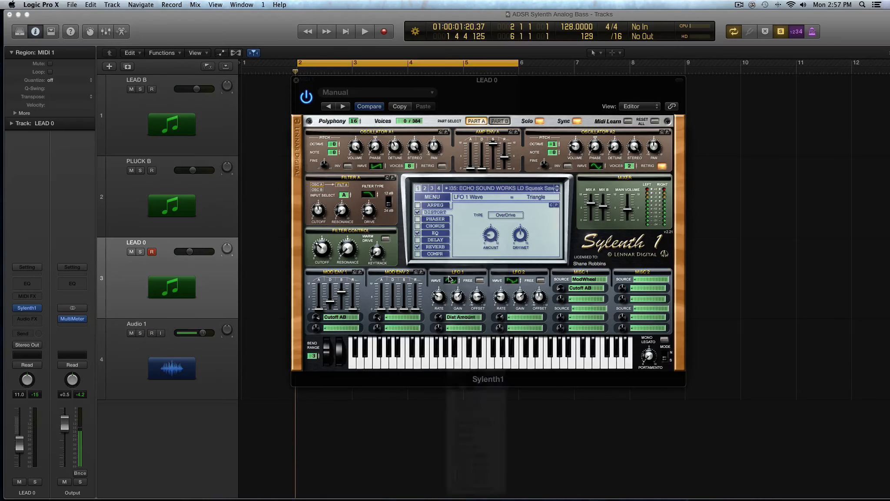
{"action": "left_click", "coordinate": [451, 281]}
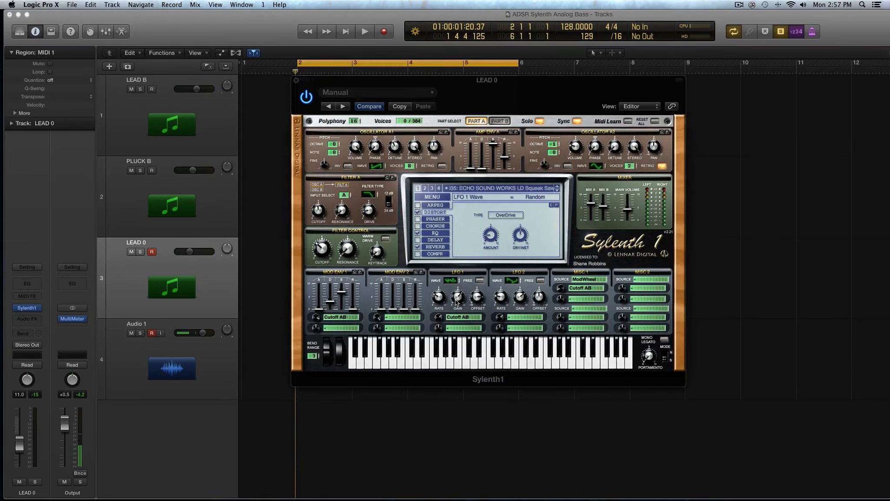
{"action": "key", "text": "space"}
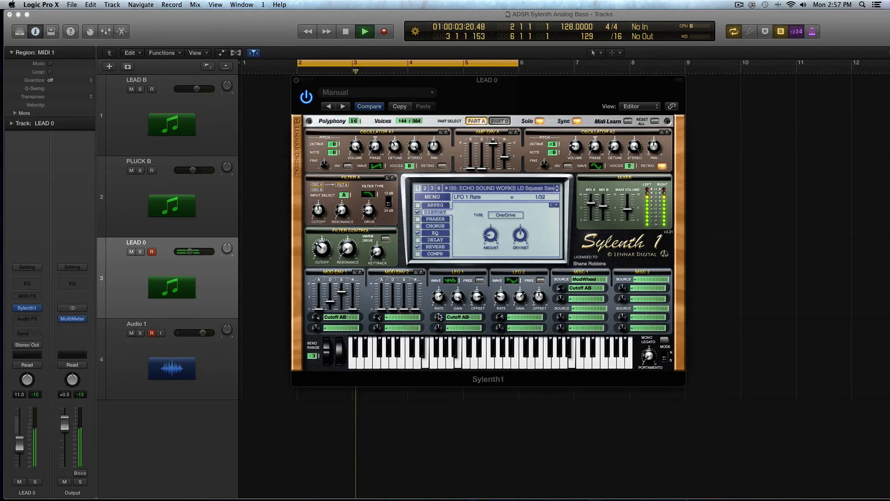
{"action": "left_click_drag", "start_coordinate": [440, 297], "coordinate": [441, 284]}
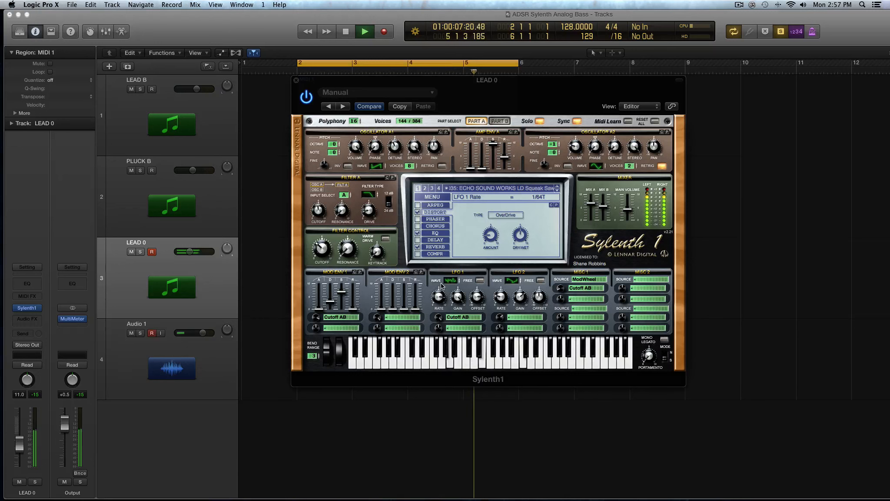
- Stop playback, set LFO 1's waveform to Triangle and route its first destination to Pitch AB
{"action": "key", "text": "space"}
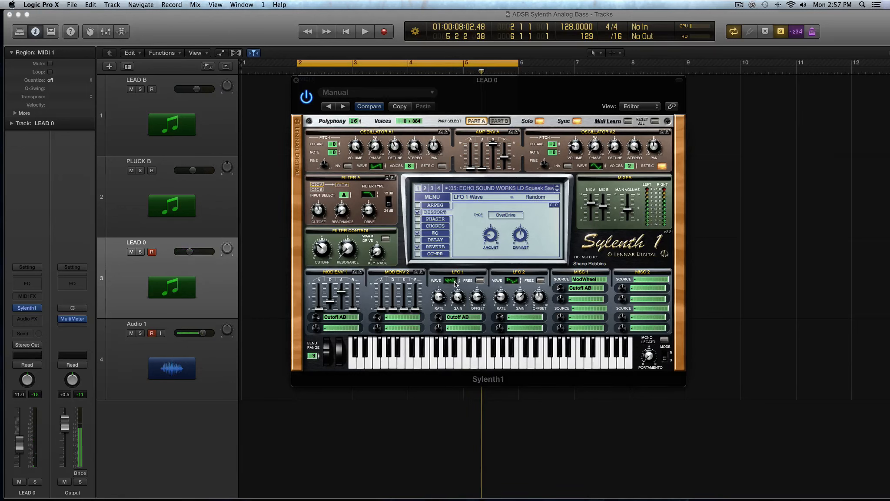
{"action": "left_click", "coordinate": [455, 284]}
{"action": "left_click", "coordinate": [455, 283]}
{"action": "left_click", "coordinate": [453, 317]}
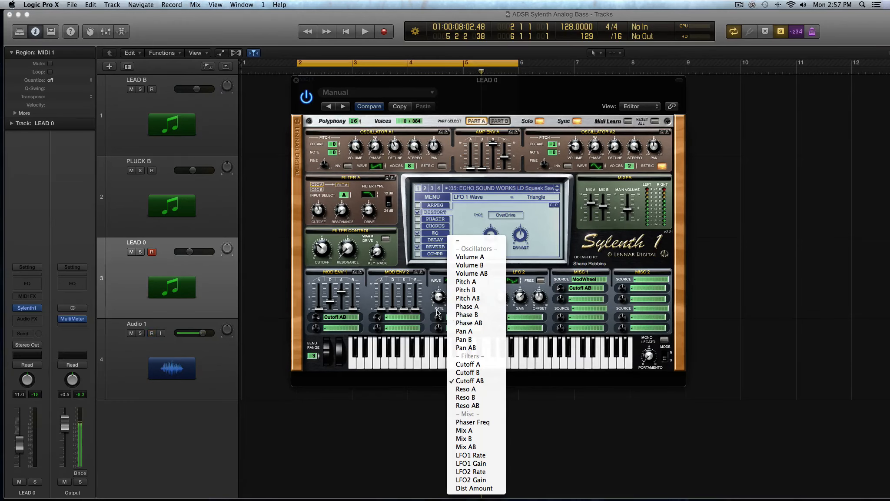
{"action": "left_click", "coordinate": [441, 313]}
{"action": "left_click", "coordinate": [450, 317]}
{"action": "left_click", "coordinate": [472, 297]}
- Adjust LFO 1's first destination amount and rate, and set its gain to 4.05 while auditioning the pitch modulation
{"action": "left_click_drag", "start_coordinate": [441, 318], "coordinate": [444, 365]}
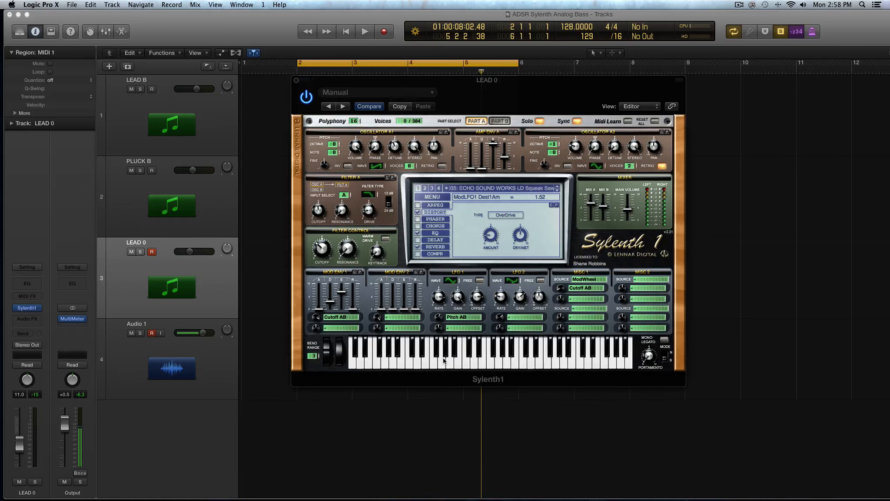
{"action": "left_click_drag", "start_coordinate": [442, 295], "coordinate": [462, 348]}
{"action": "key", "text": "space"}
{"action": "left_click_drag", "start_coordinate": [439, 318], "coordinate": [456, 294]}
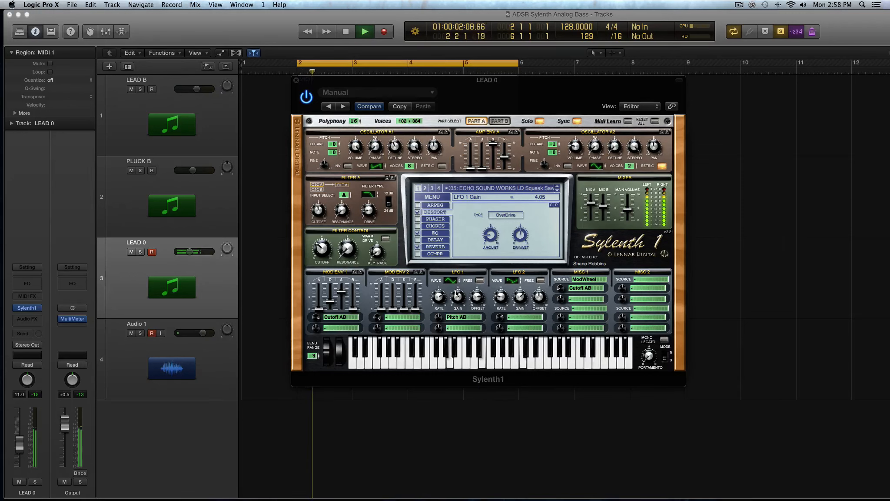
{"action": "key", "text": "space"}
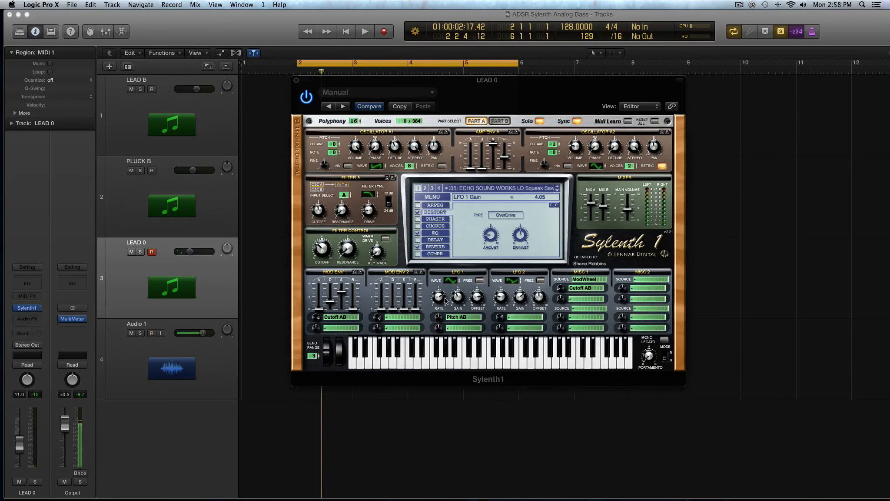
- Set LFO 1's first destination amount to 0.76 and play the region briefly to audition it
{"action": "mouse_move", "coordinate": [441, 322]}
{"action": "left_mouse_down"}
{"action": "mouse_move", "coordinate": [442, 288]}
{"action": "mouse_move", "coordinate": [446, 305]}
{"action": "left_mouse_up"}
{"action": "key", "text": "space"}
{"action": "key", "text": "space"}
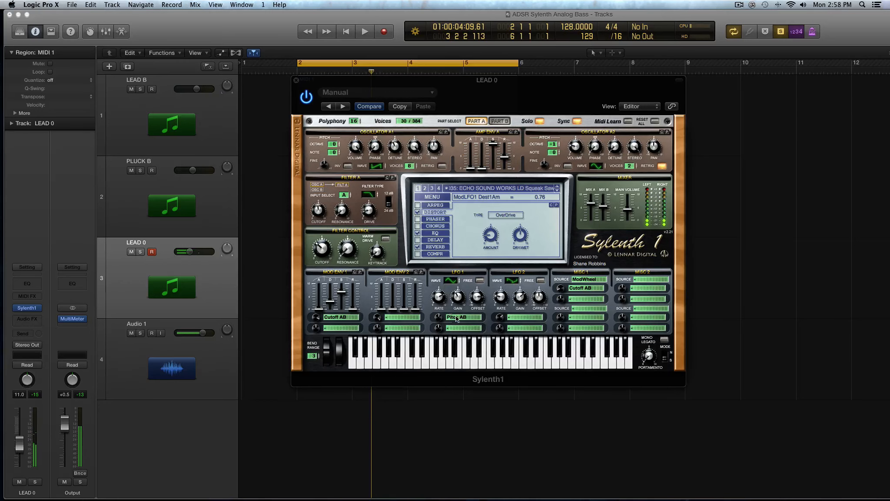
- Examine LFO 1's first destination choices and its waveform setting, keeping Pitch AB and Triangle
{"action": "left_click", "coordinate": [452, 317]}
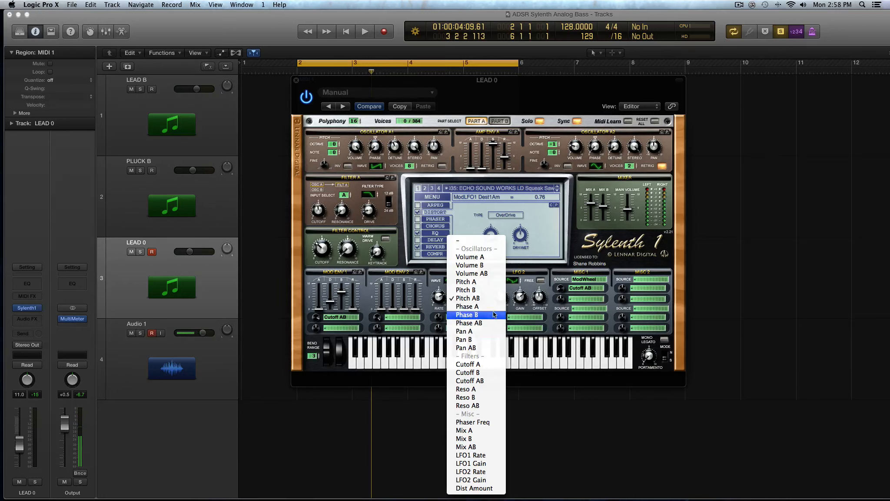
{"action": "left_click", "coordinate": [520, 301]}
{"action": "left_click", "coordinate": [452, 280]}
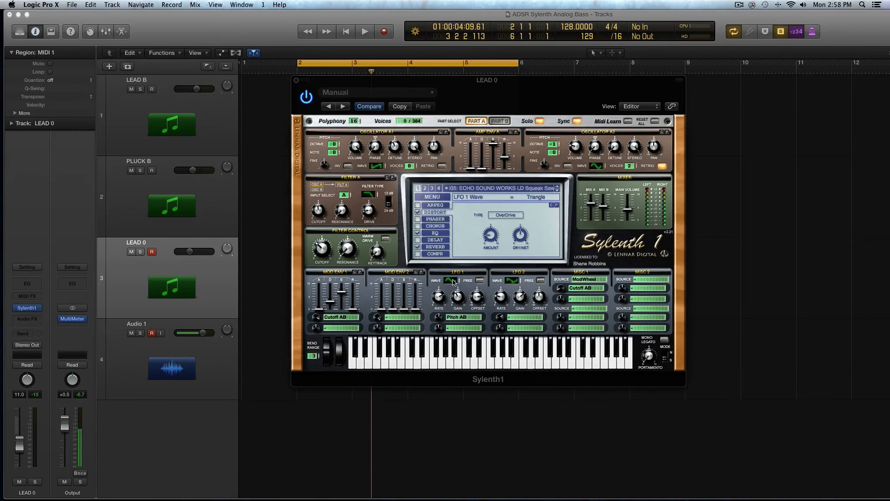
{"action": "left_click", "coordinate": [462, 316]}
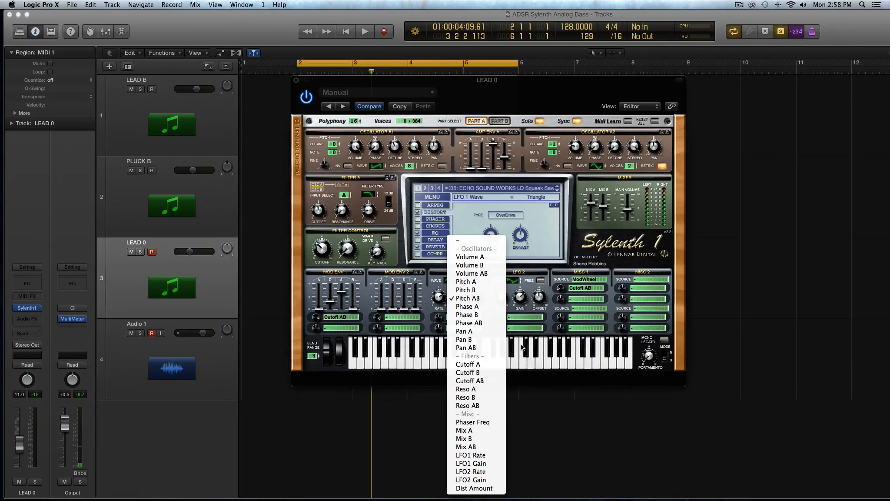
{"action": "left_click", "coordinate": [524, 331]}
{"action": "left_click", "coordinate": [456, 316]}
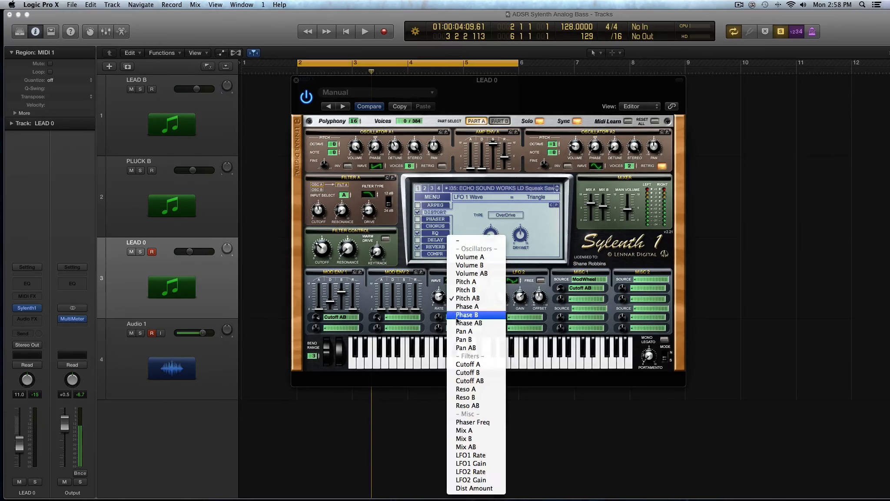
{"action": "left_click", "coordinate": [562, 317]}
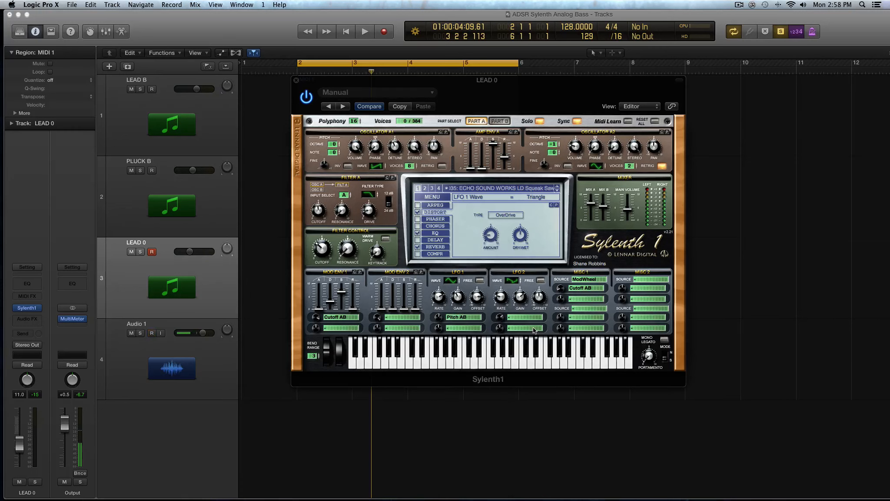